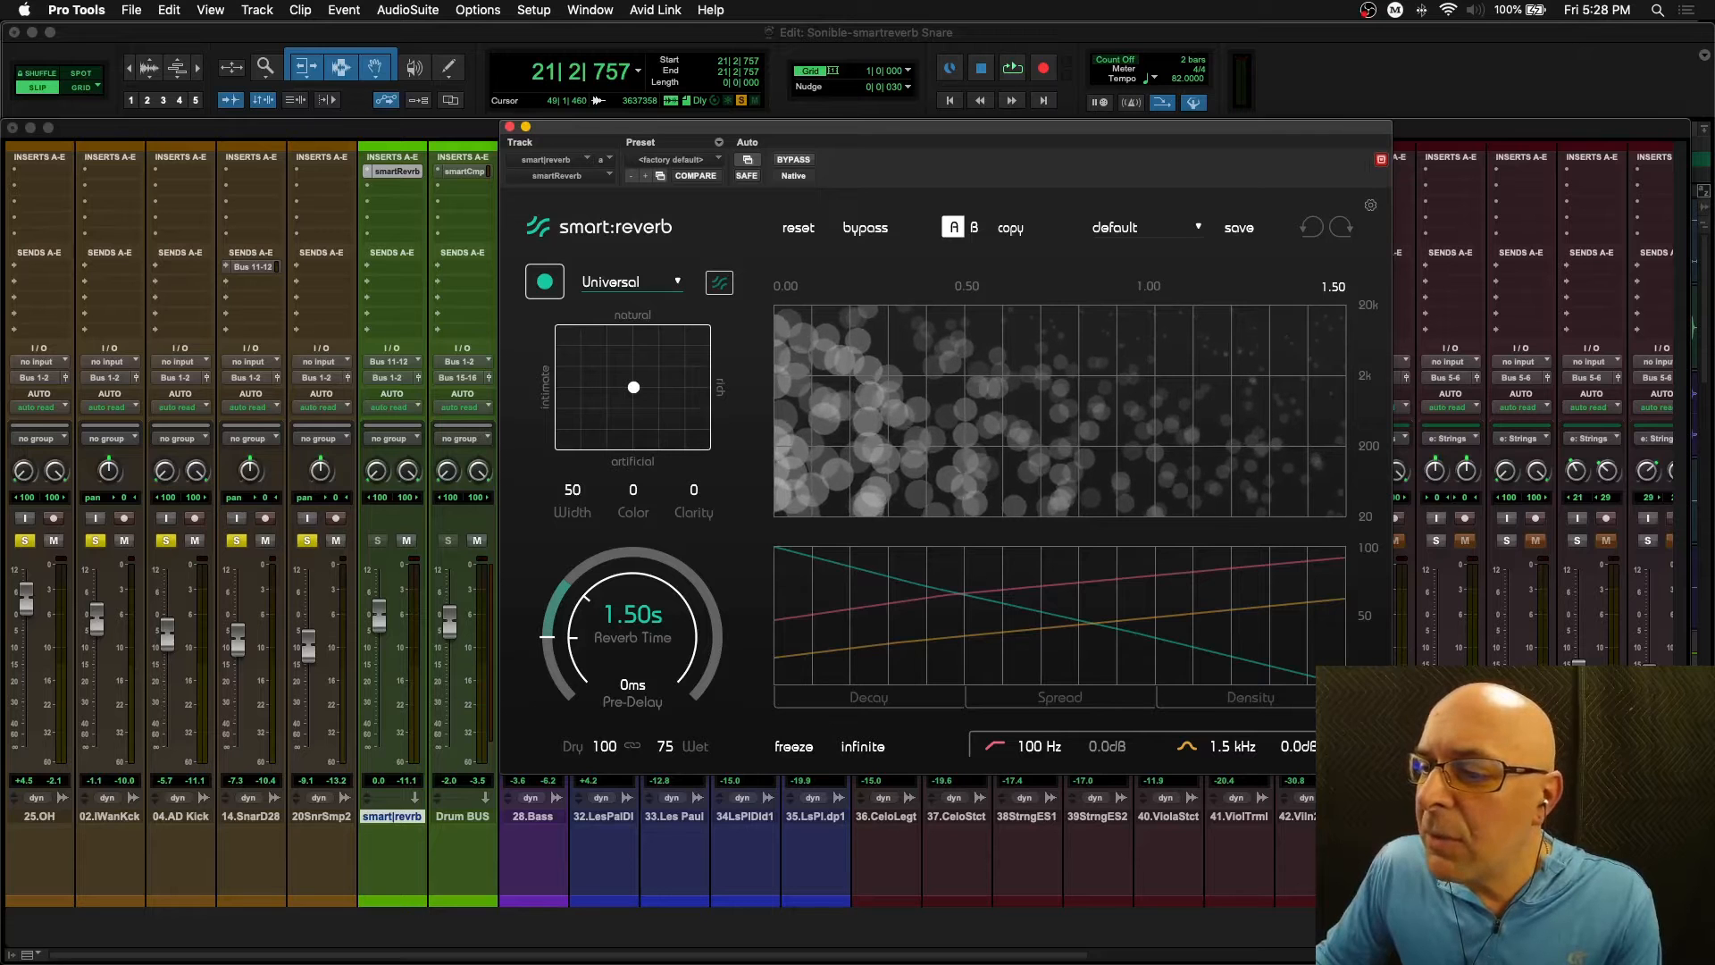
- Enlarge the smart:reverb window and play the drums with the reverb bypassed and with it active
left_click_drag(1384, 767, 1652, 943)
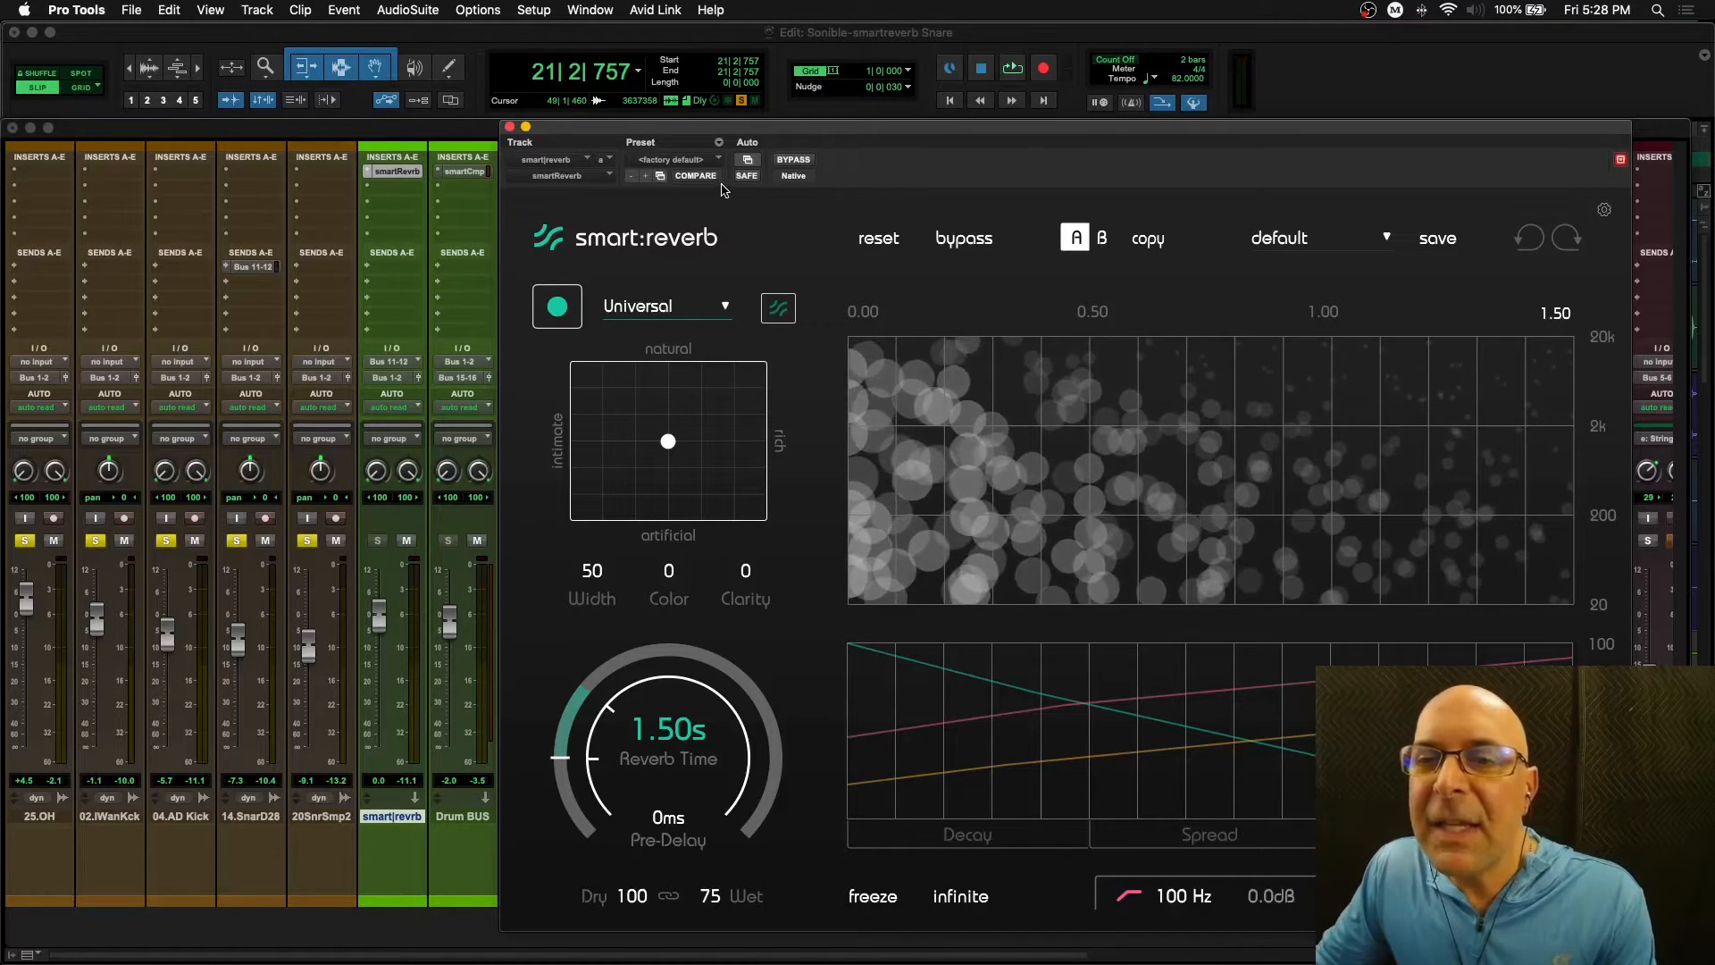
left_click(791, 160)
key("space")
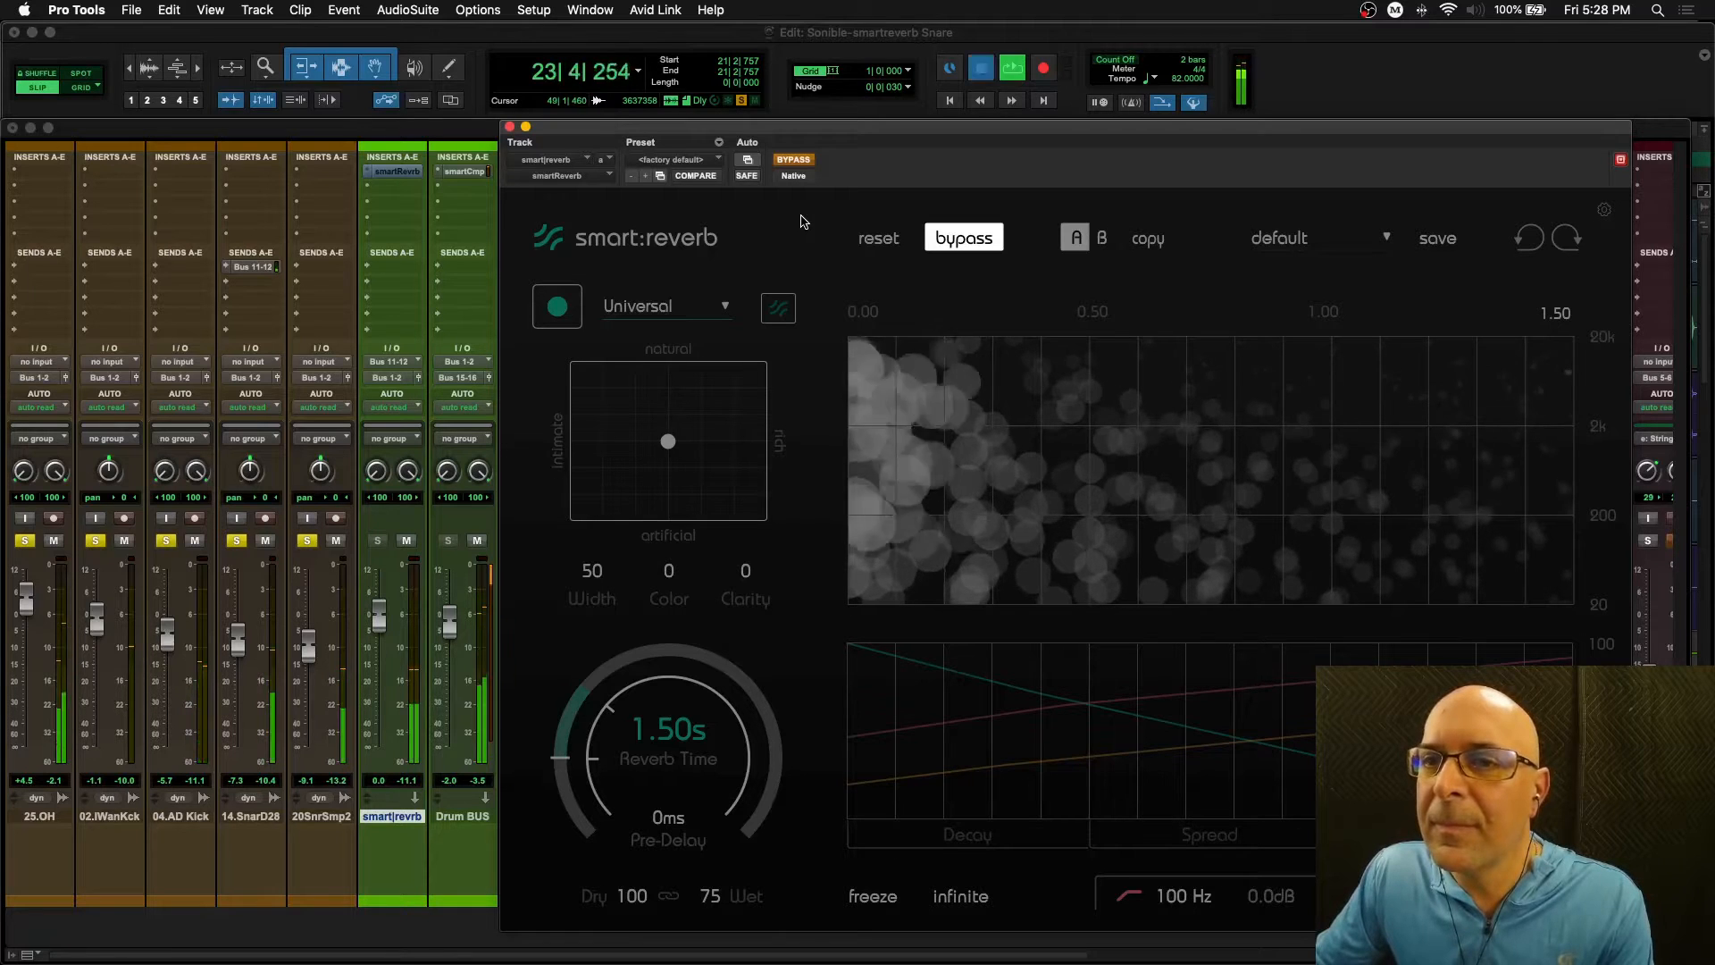
key("space")
left_click(793, 159)
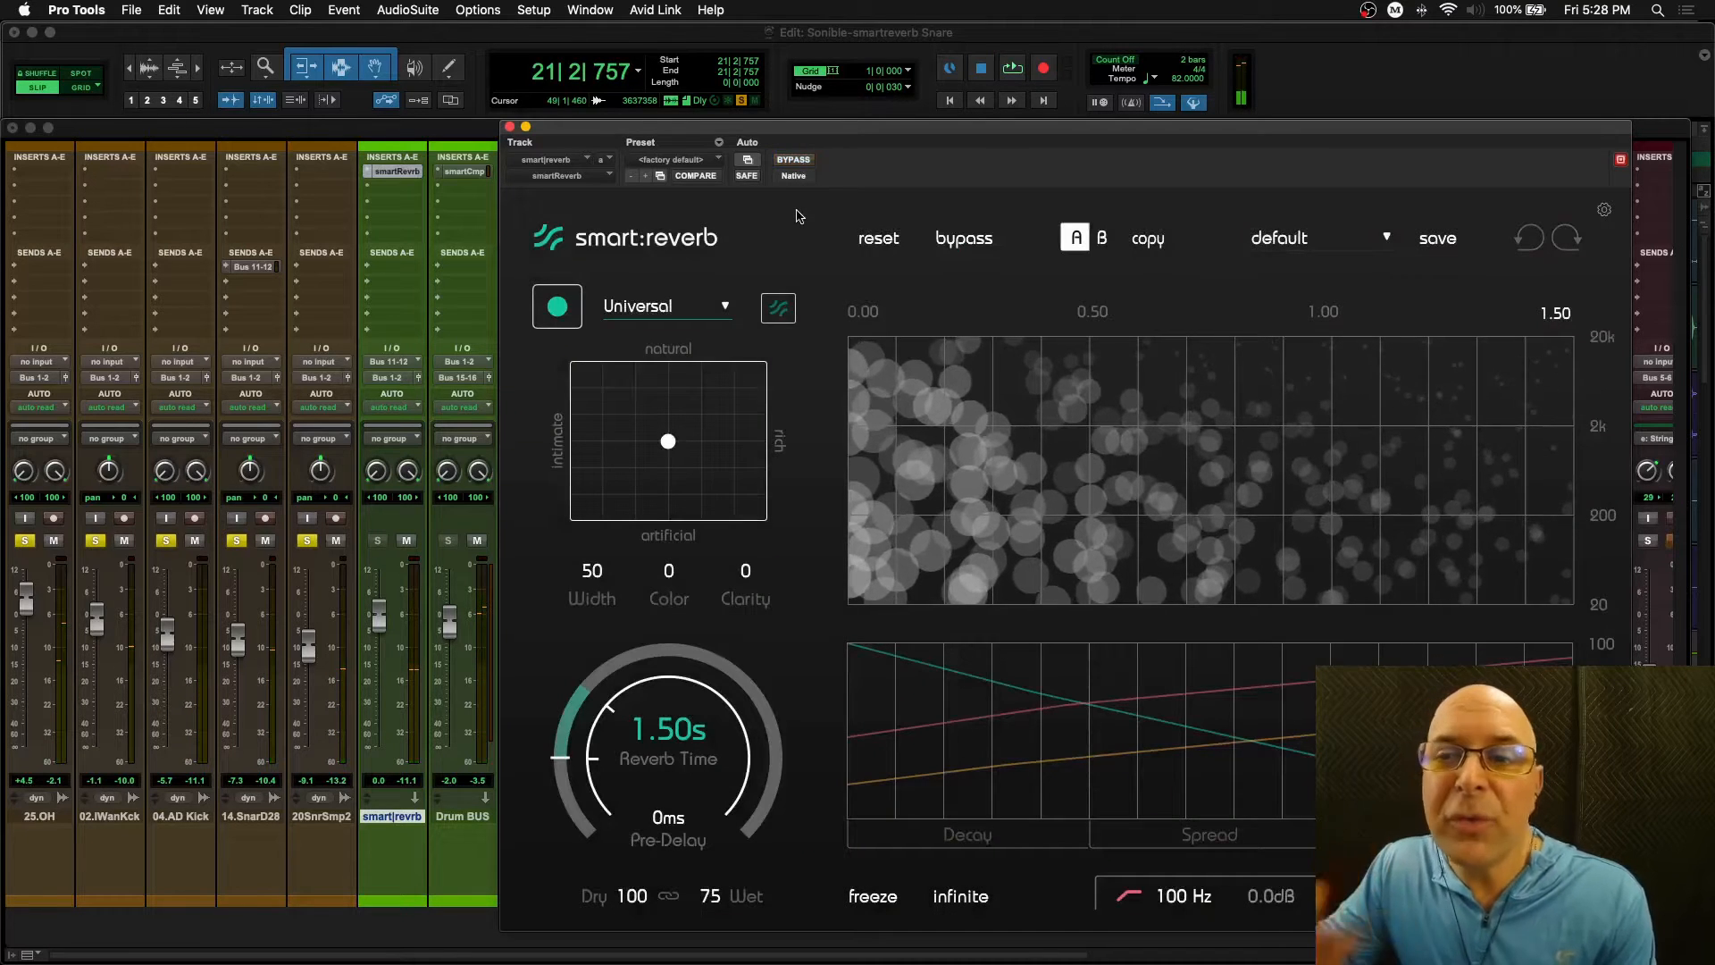
key("space")
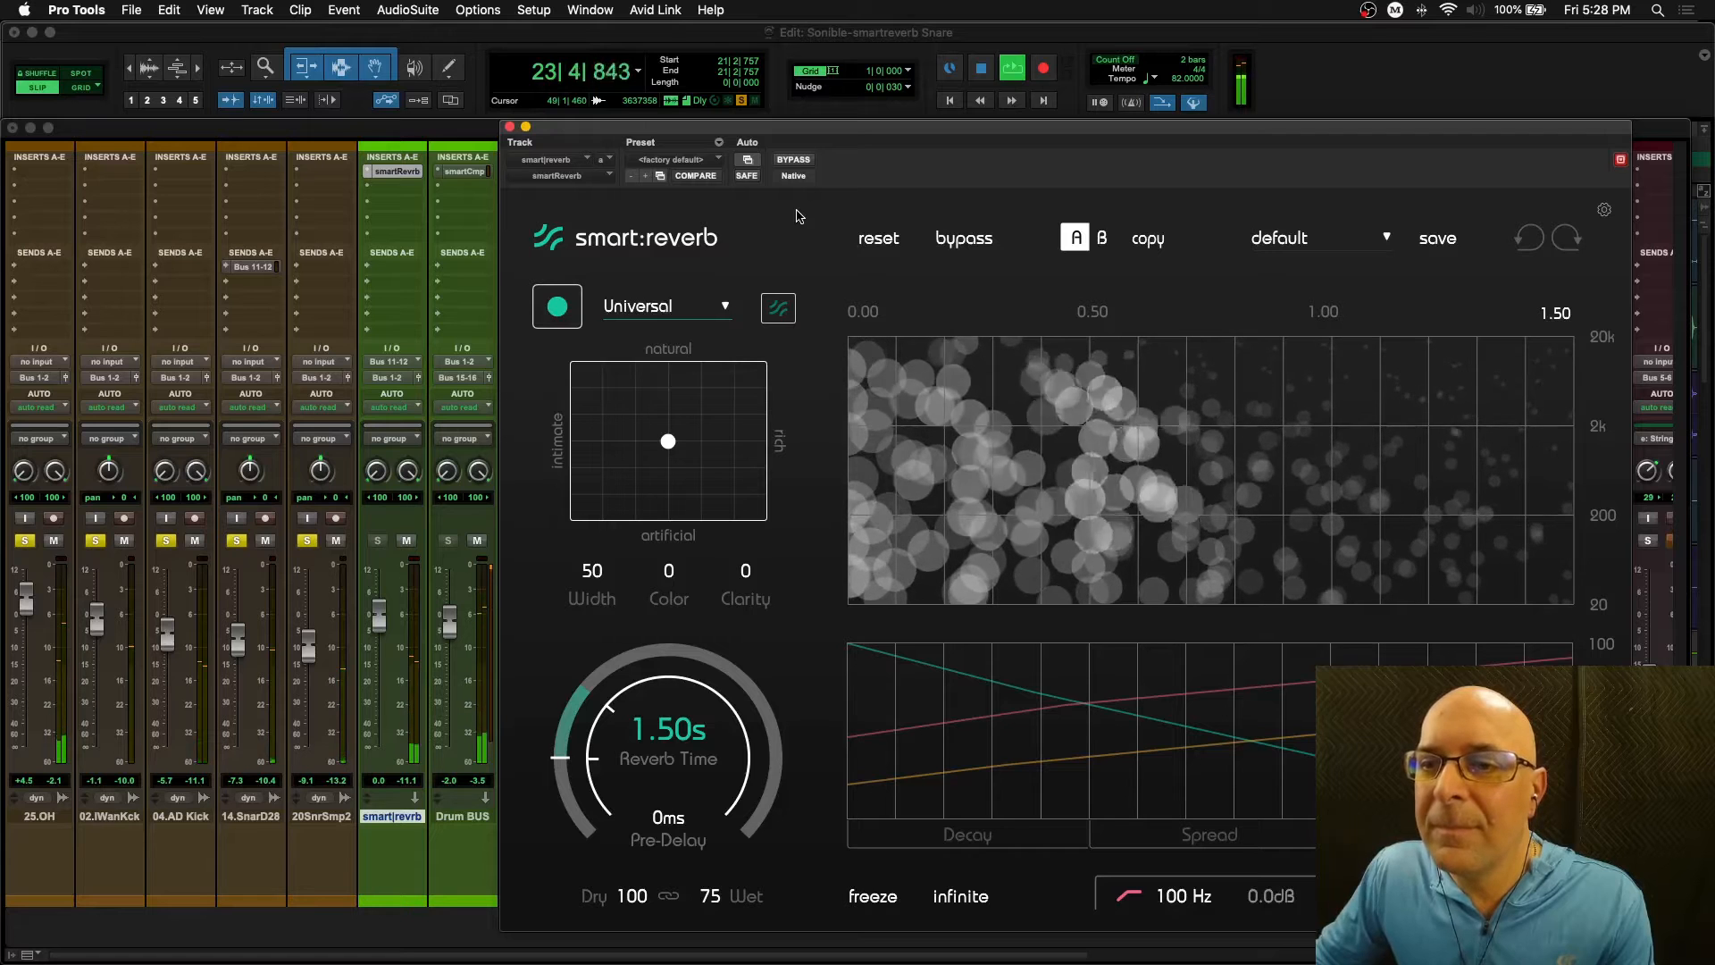
key("space")
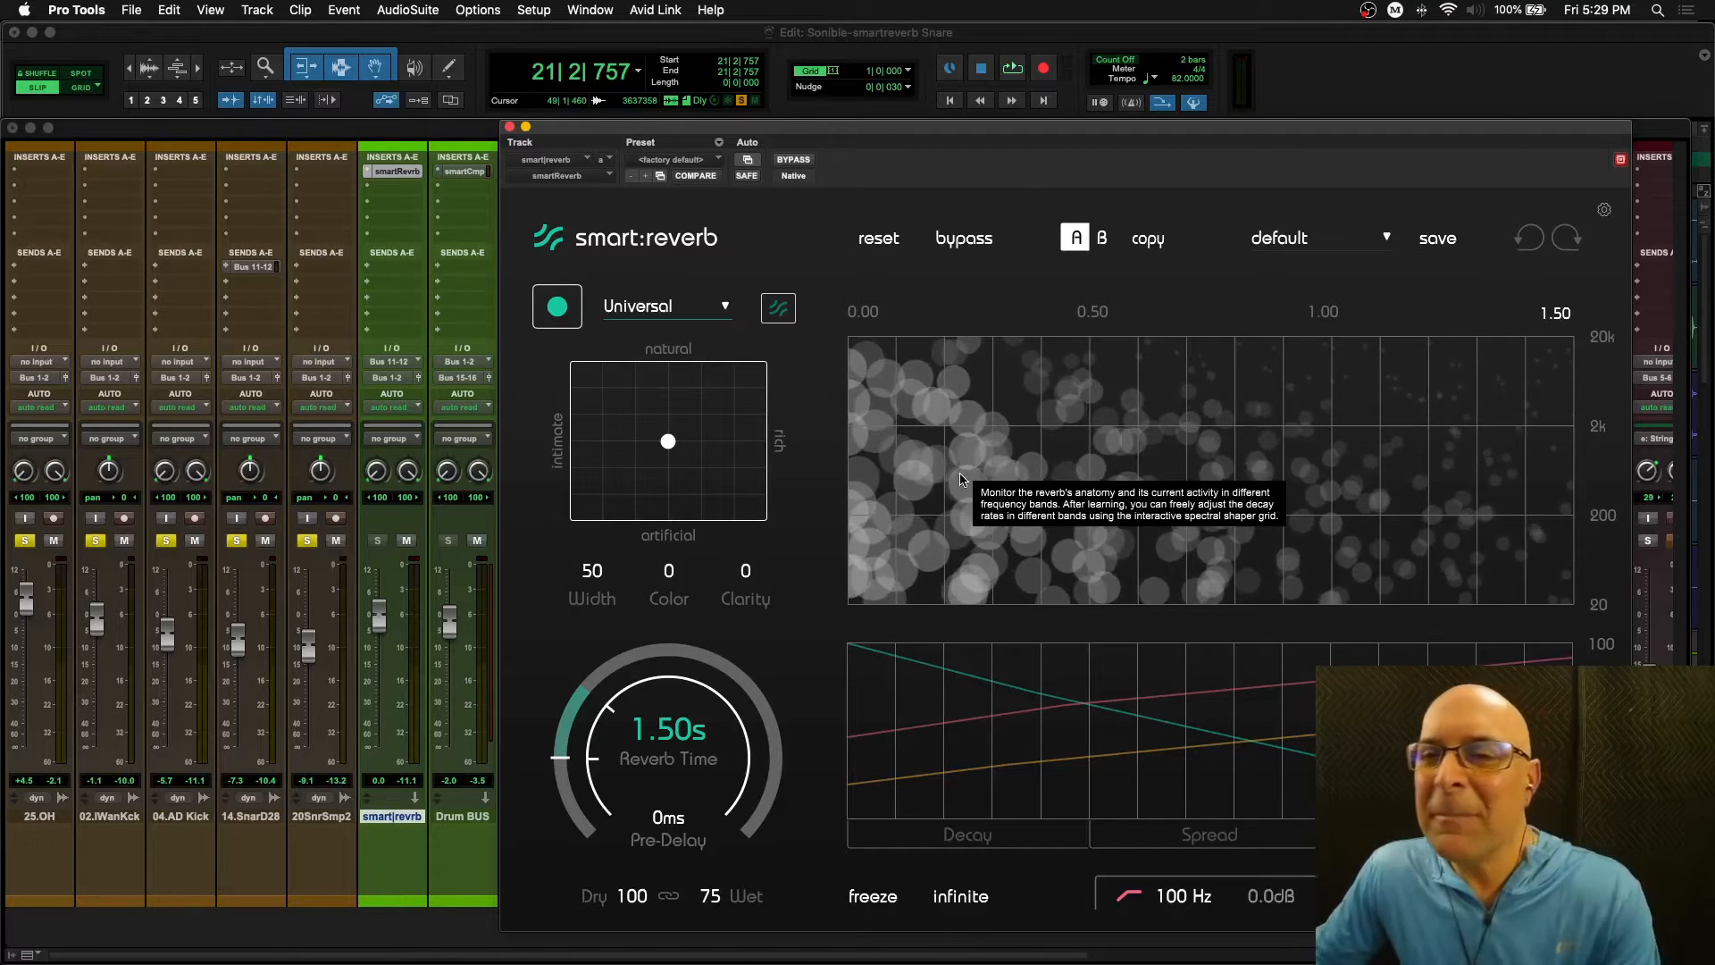
- Choose the Snare profile and run the learning process while the drums play
left_click(726, 307)
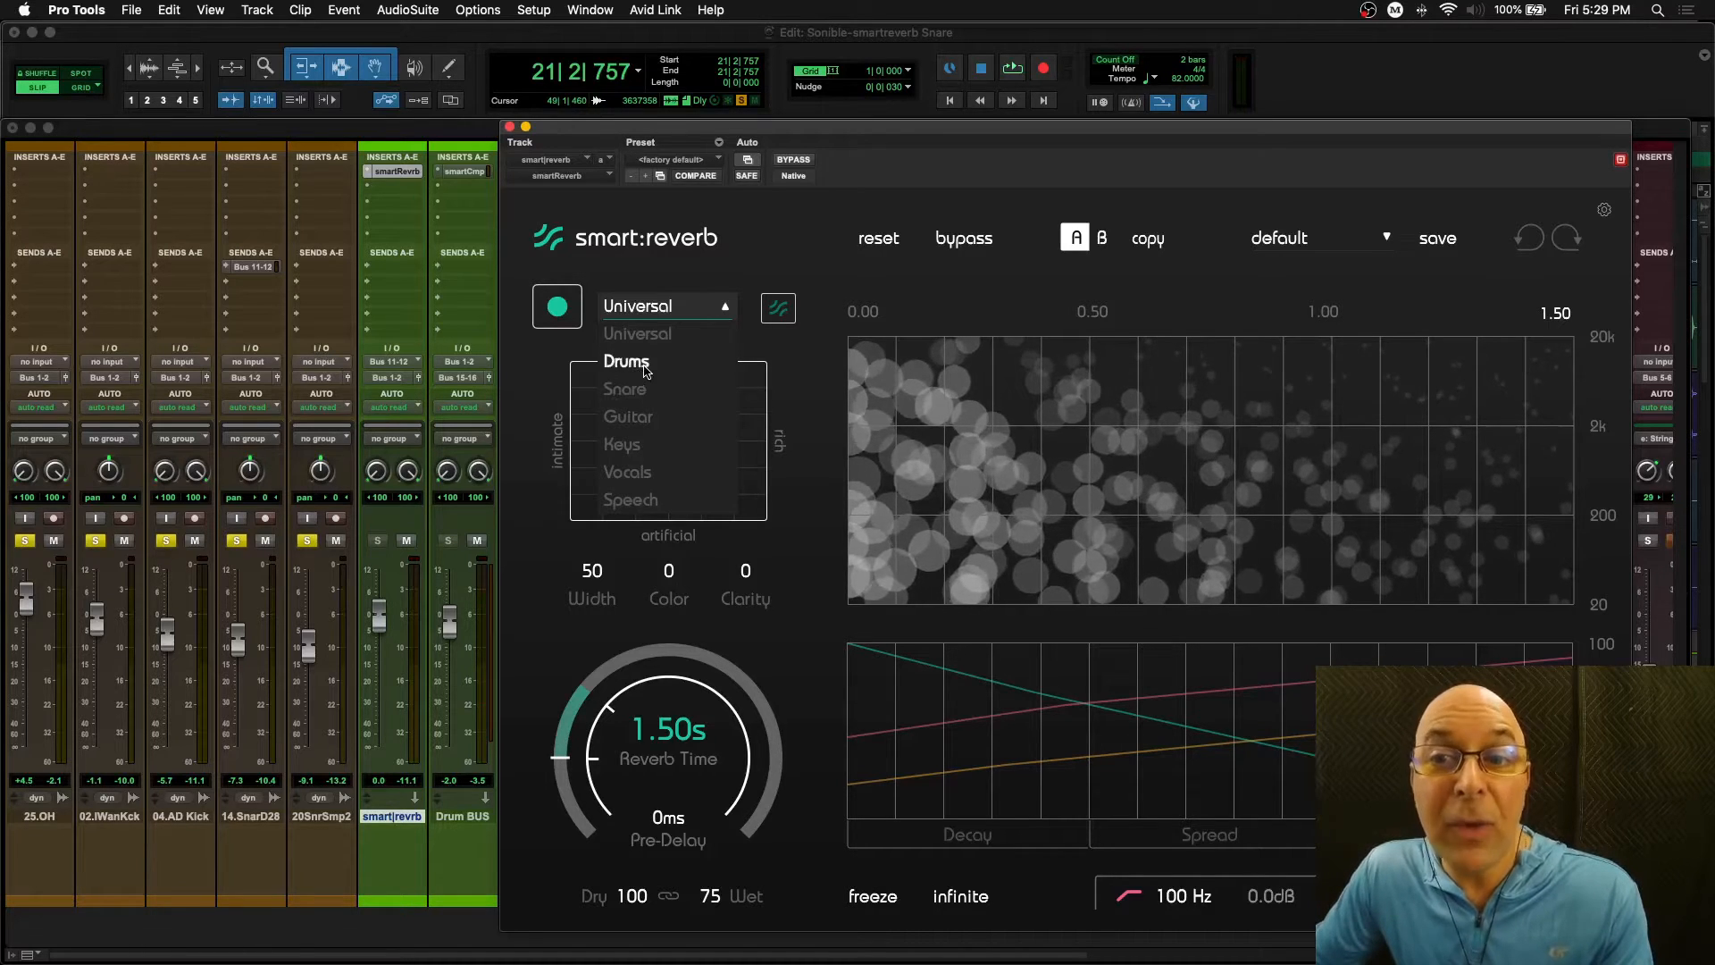
left_click(635, 394)
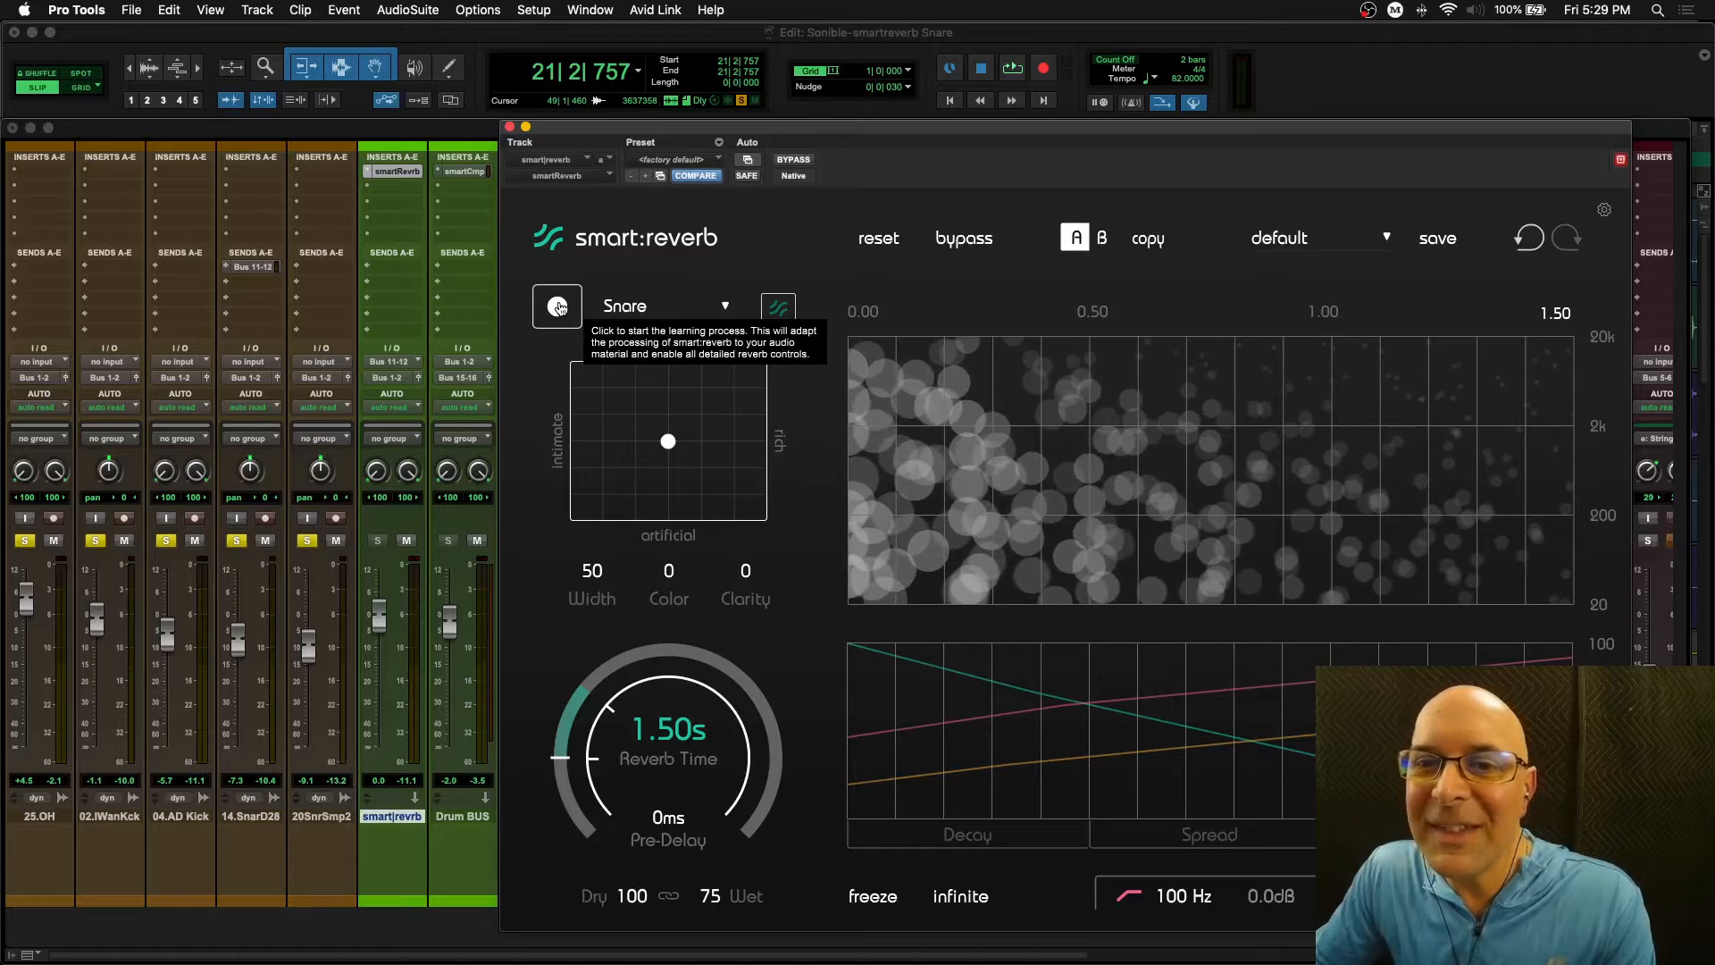
left_click(558, 307)
key("space")
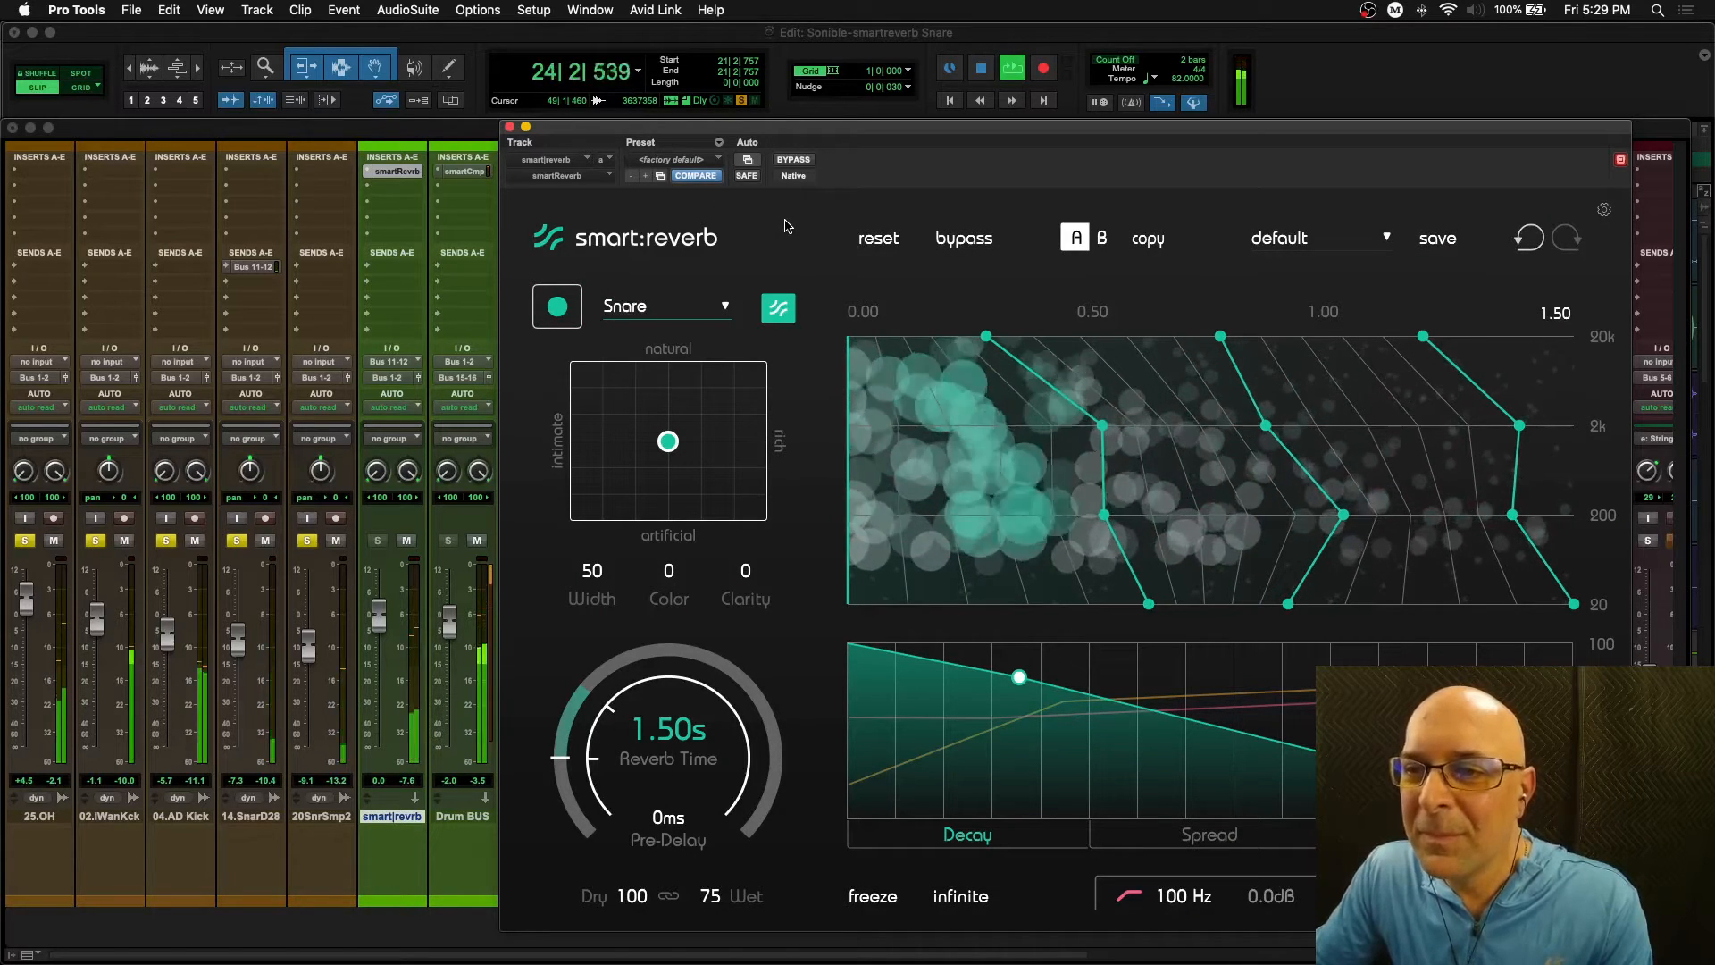
key("space")
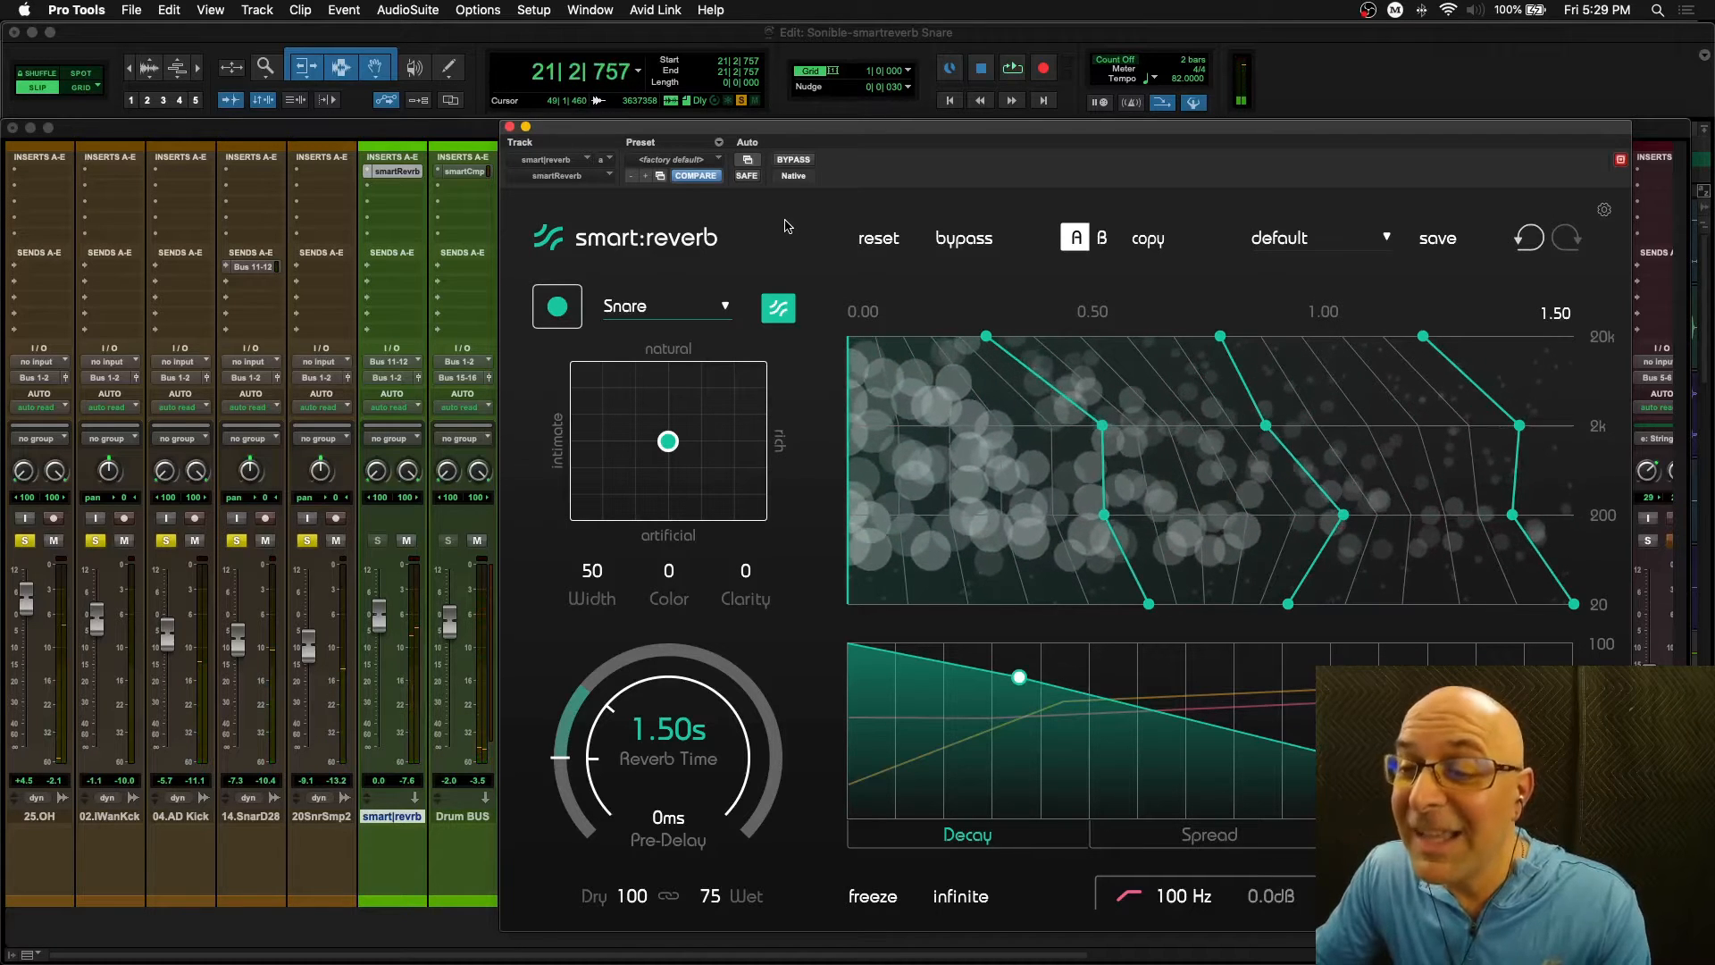
- Compare playback of the drums with the learned snare reverb bypassed and active
left_click(792, 161)
key("space")
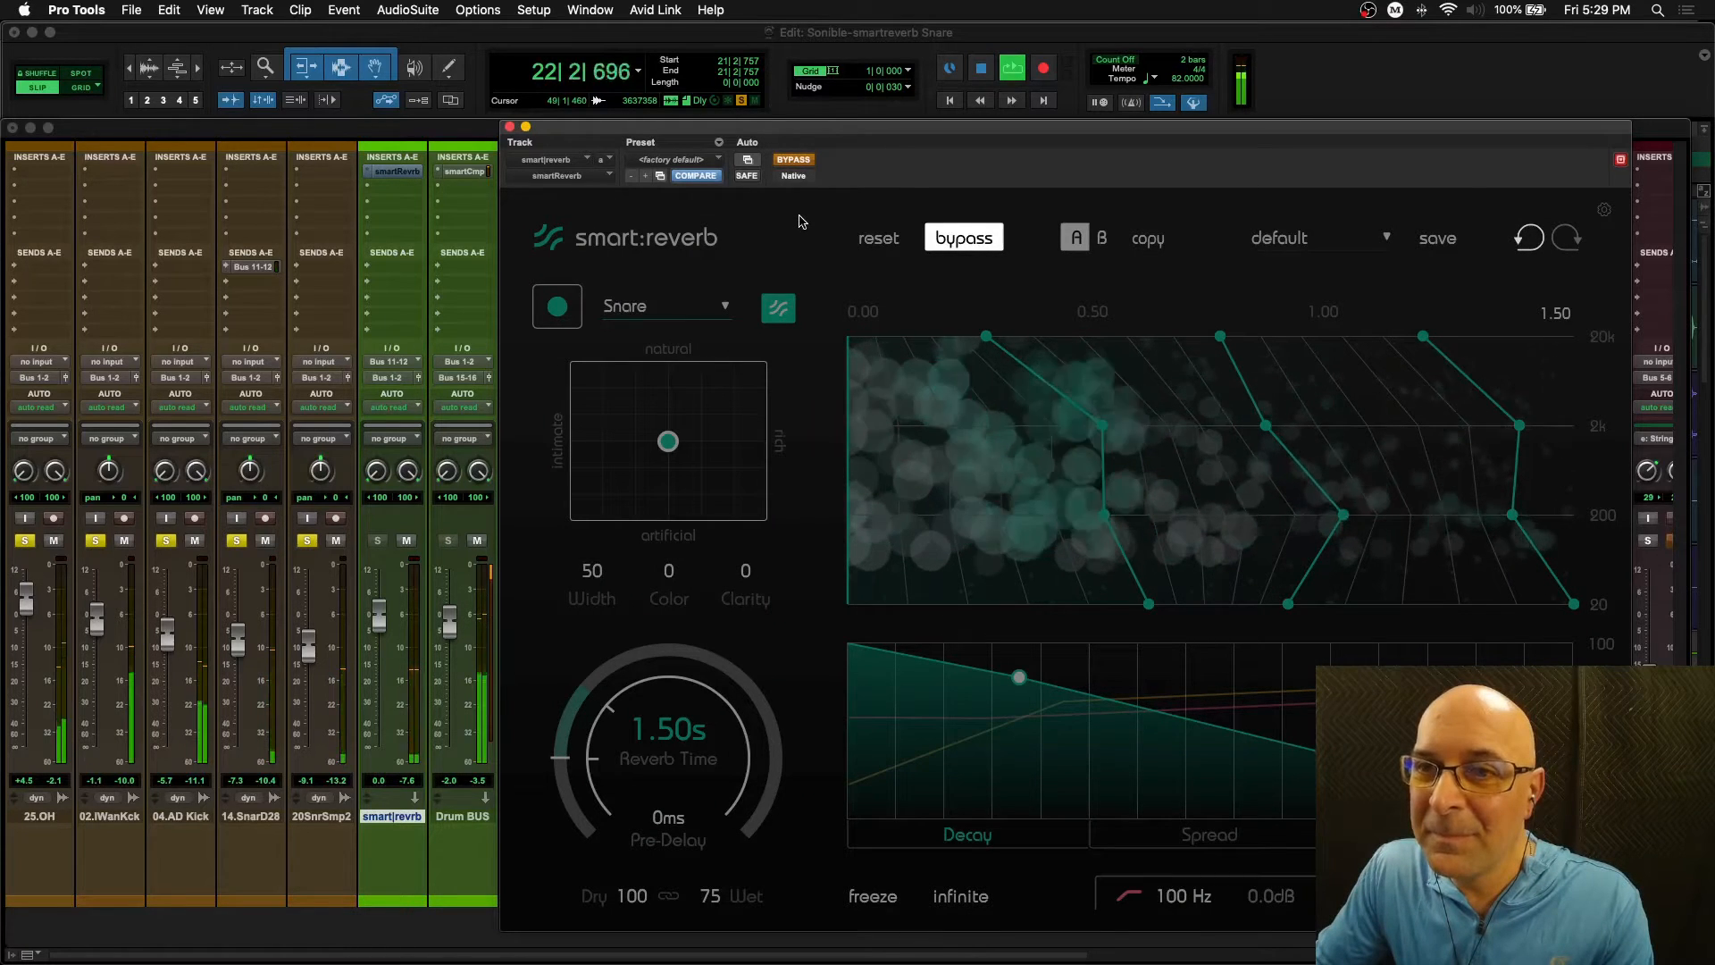
key("space")
left_click(800, 164)
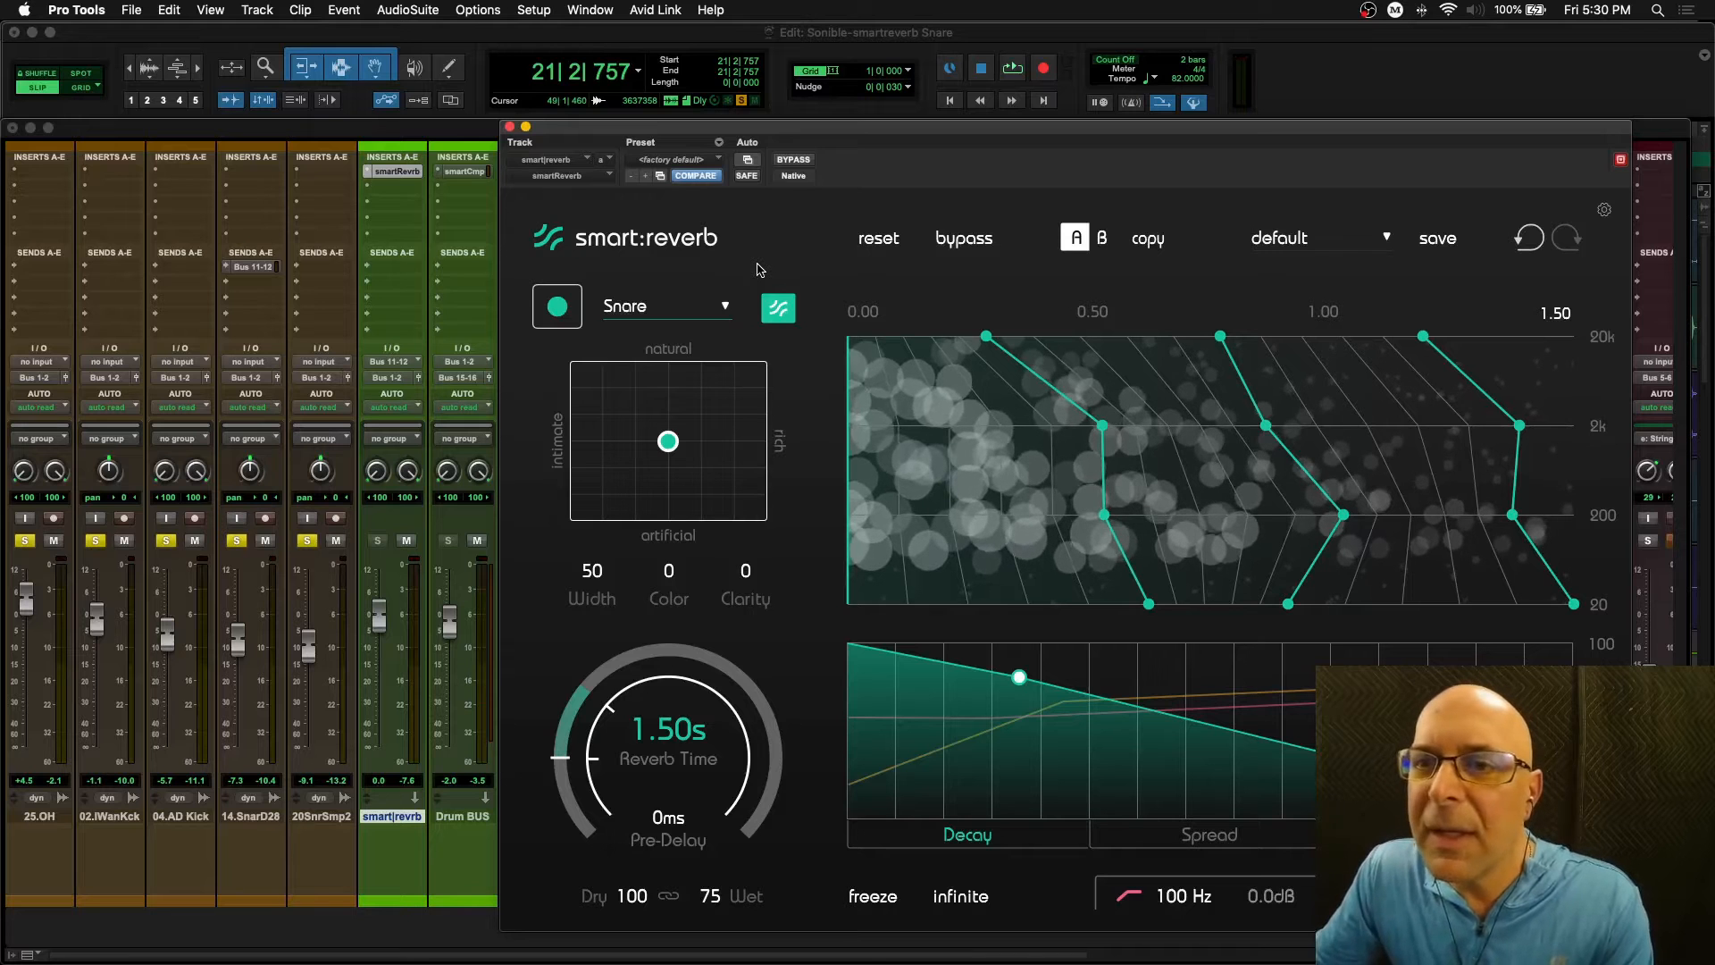
key("space")
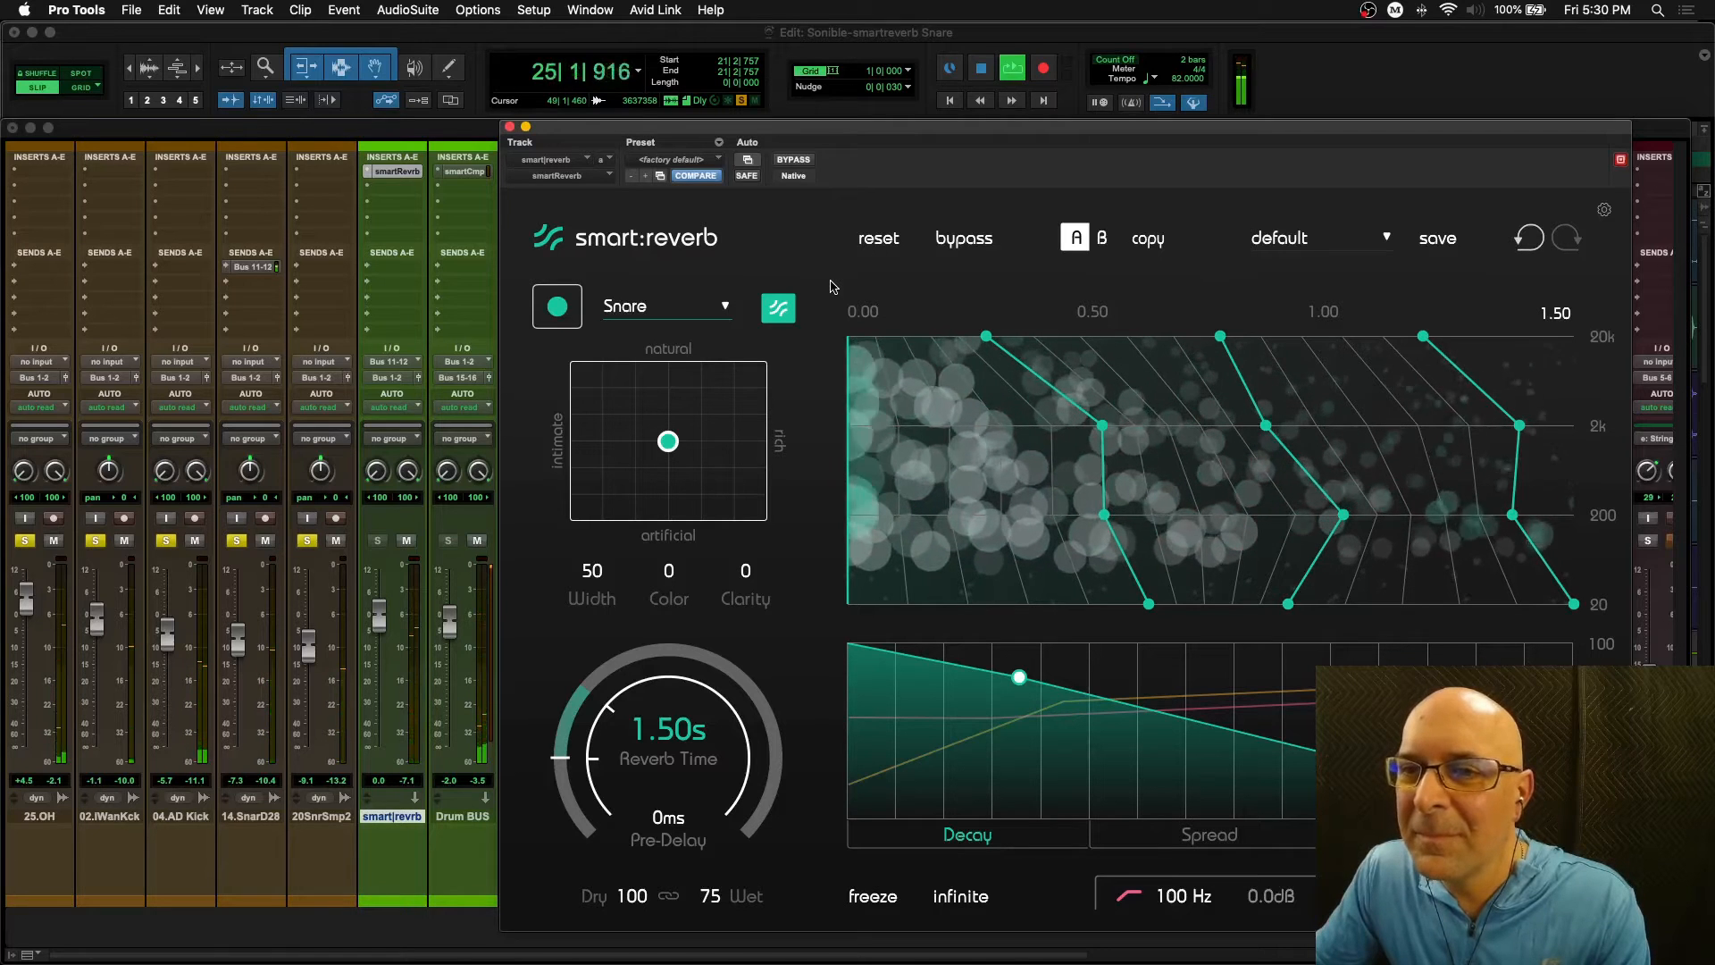
key("space")
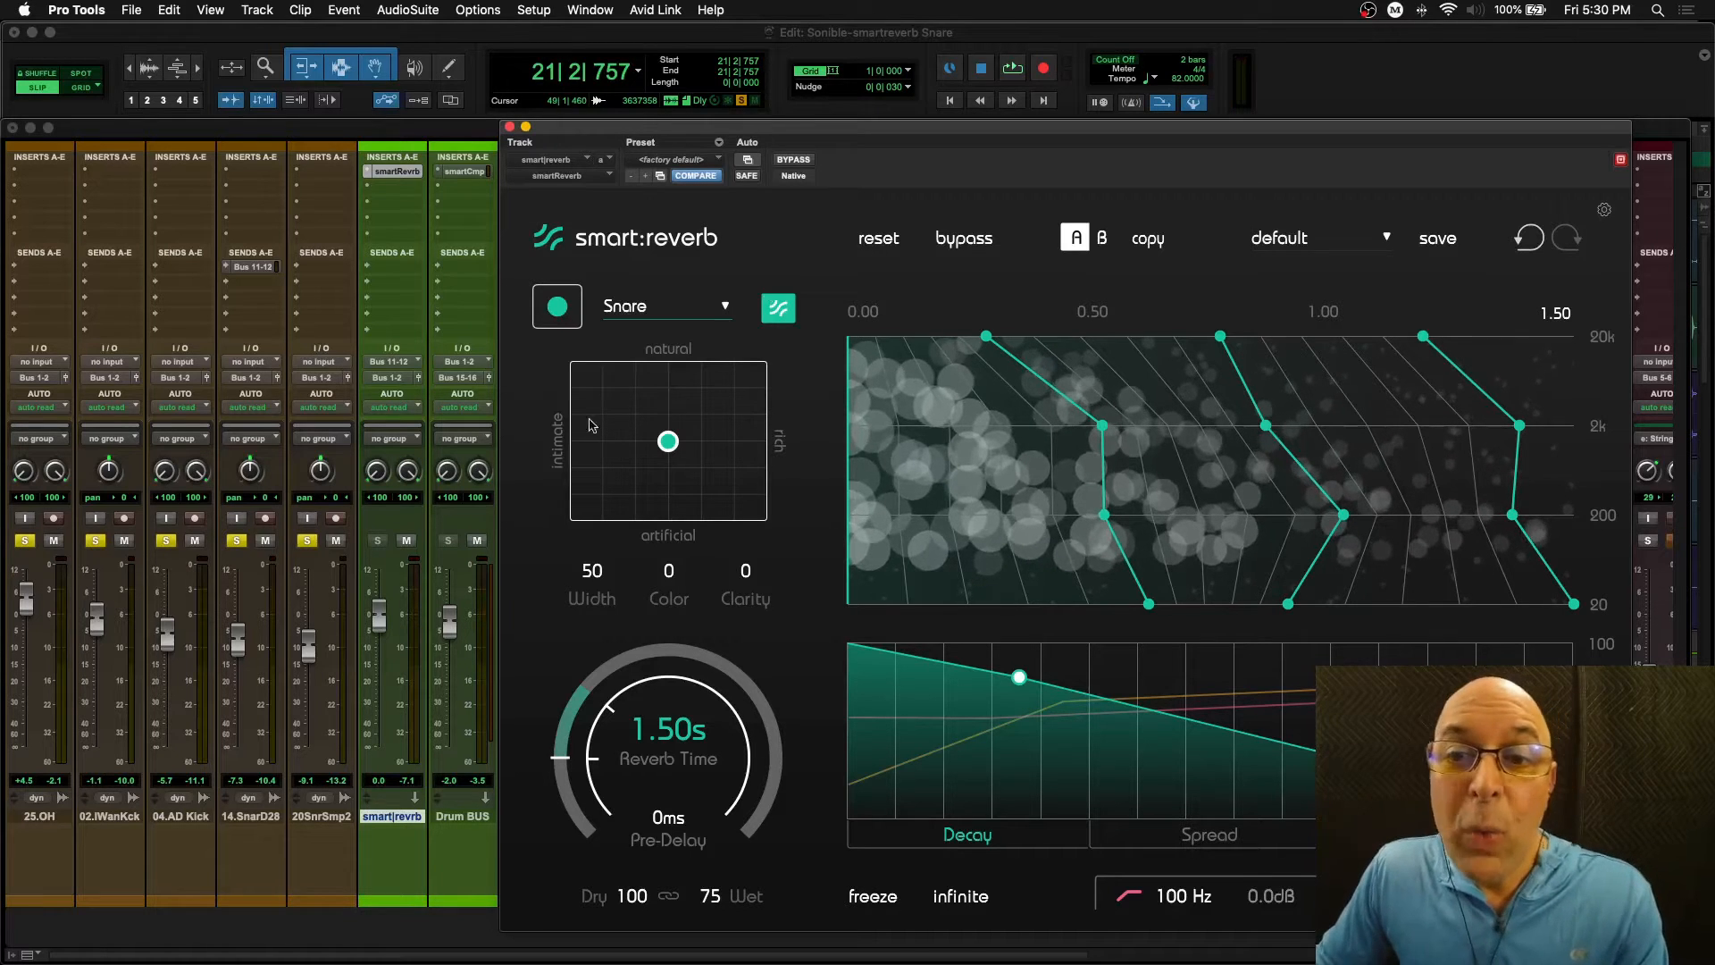
- Move the Reverb Matrix thumb toward natural and rich, and shorten the second and third 2k decay points and the first 200 point
mouse_move(668, 447)
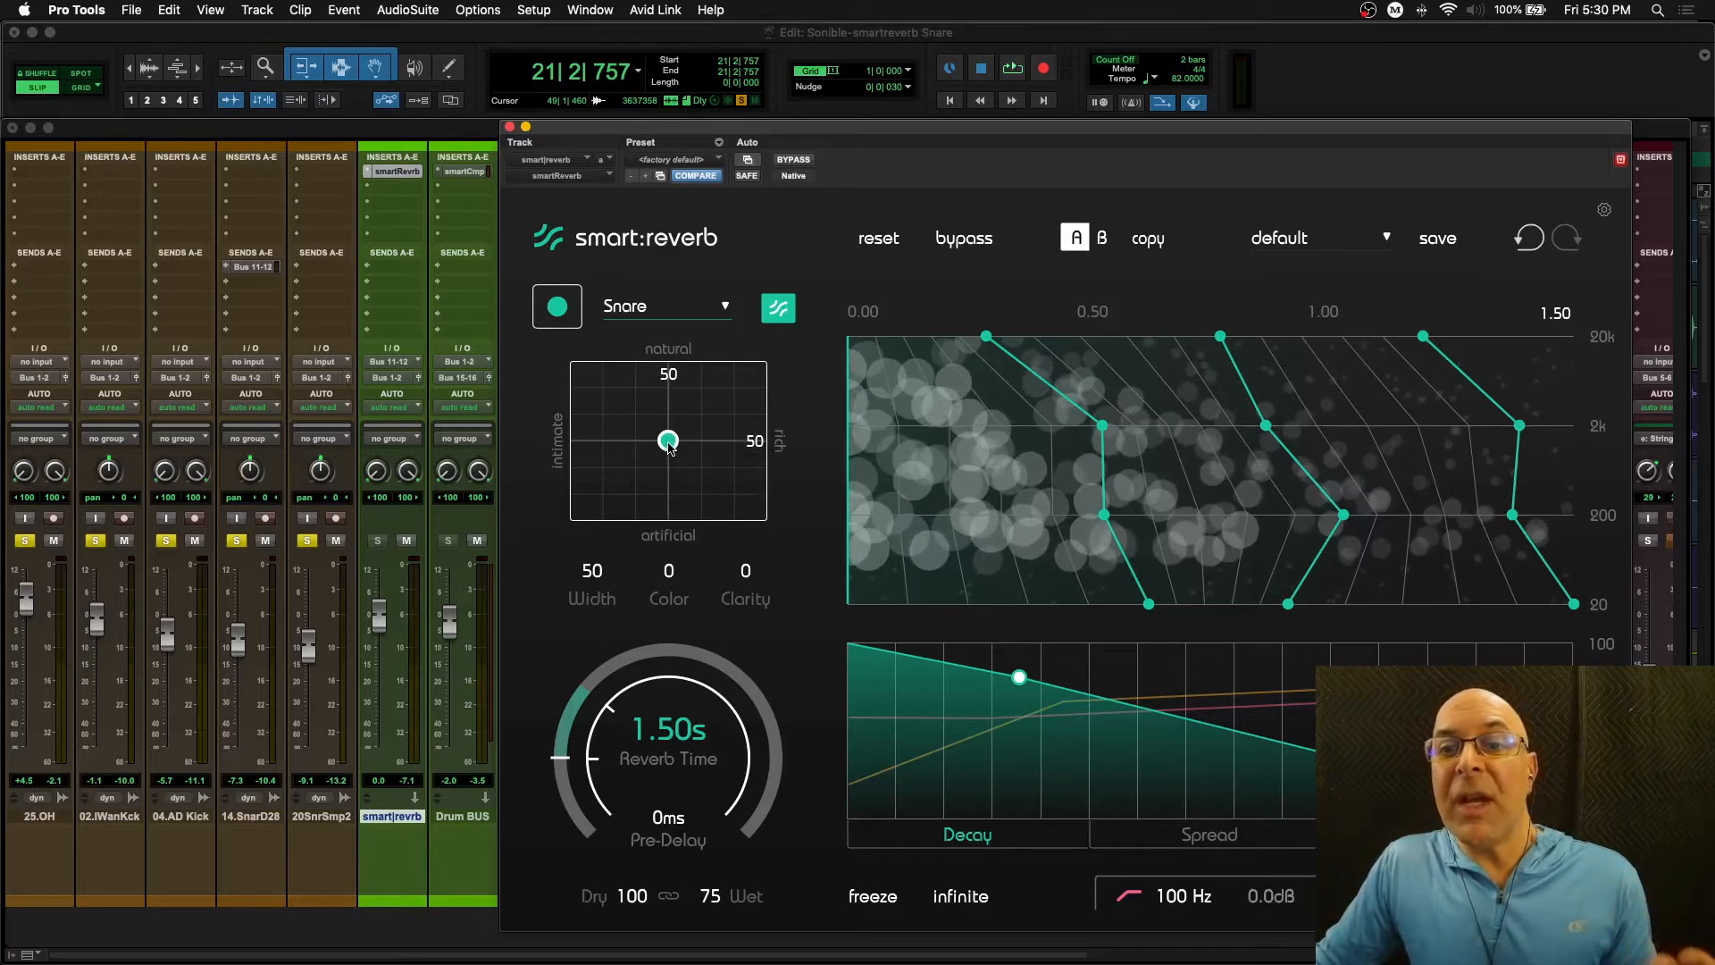
left_click_drag(670, 446, 627, 409)
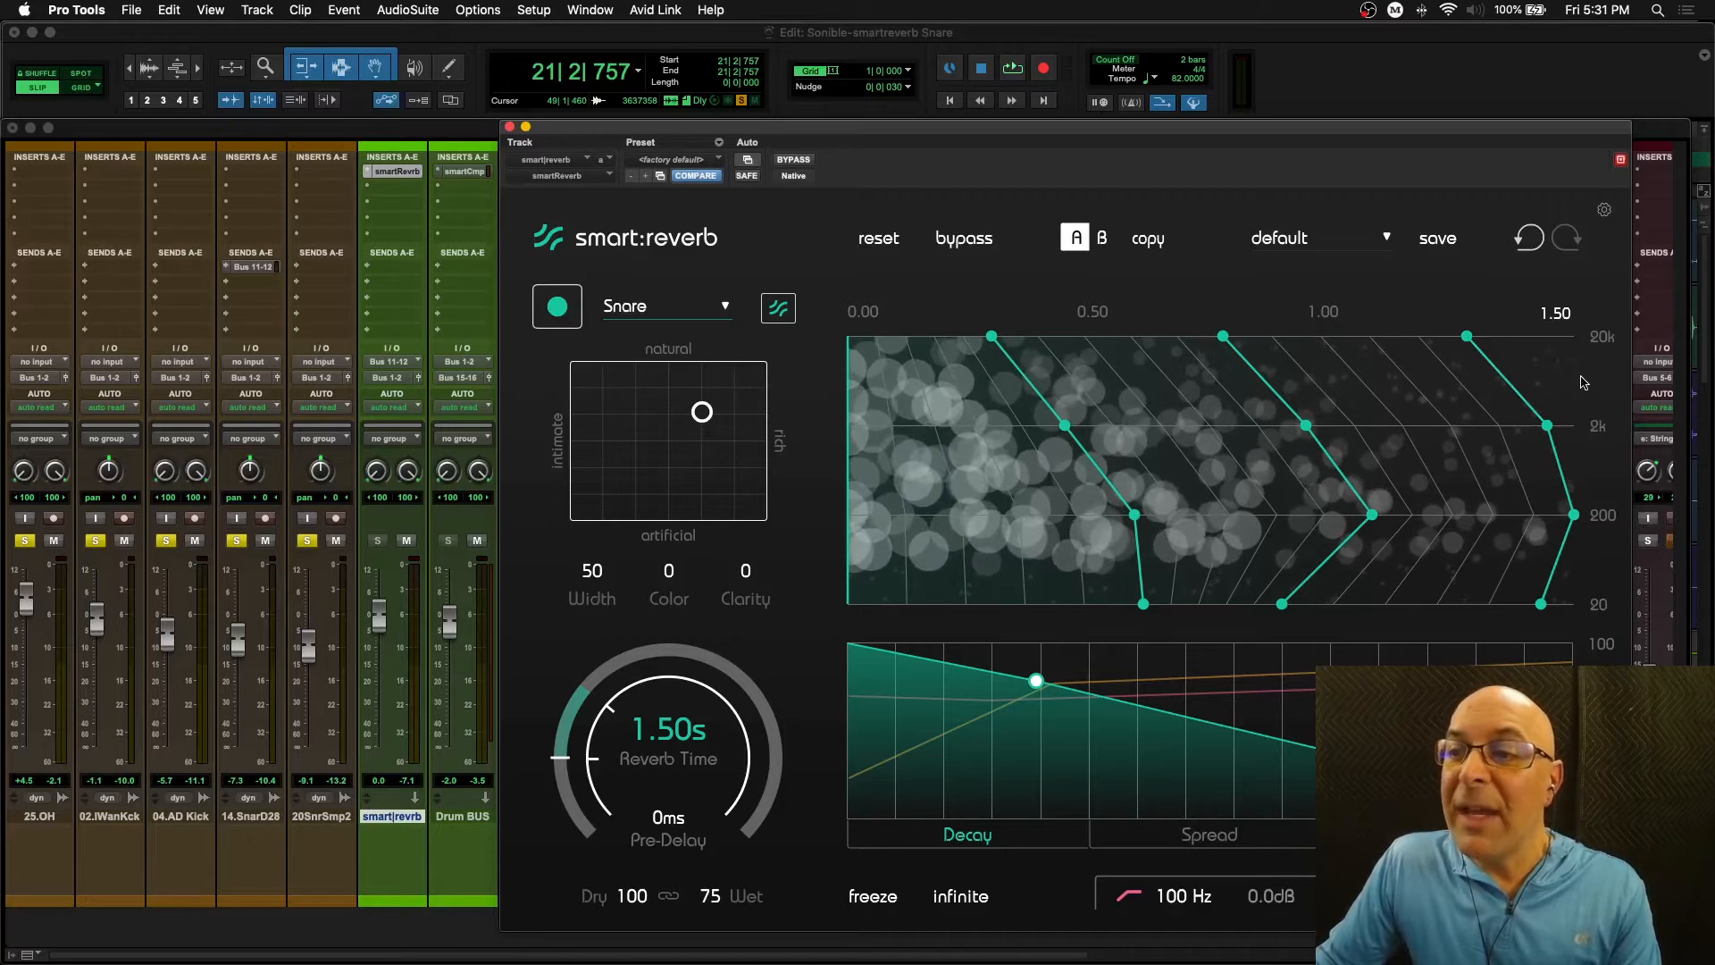
left_click_drag(1287, 433, 1249, 425)
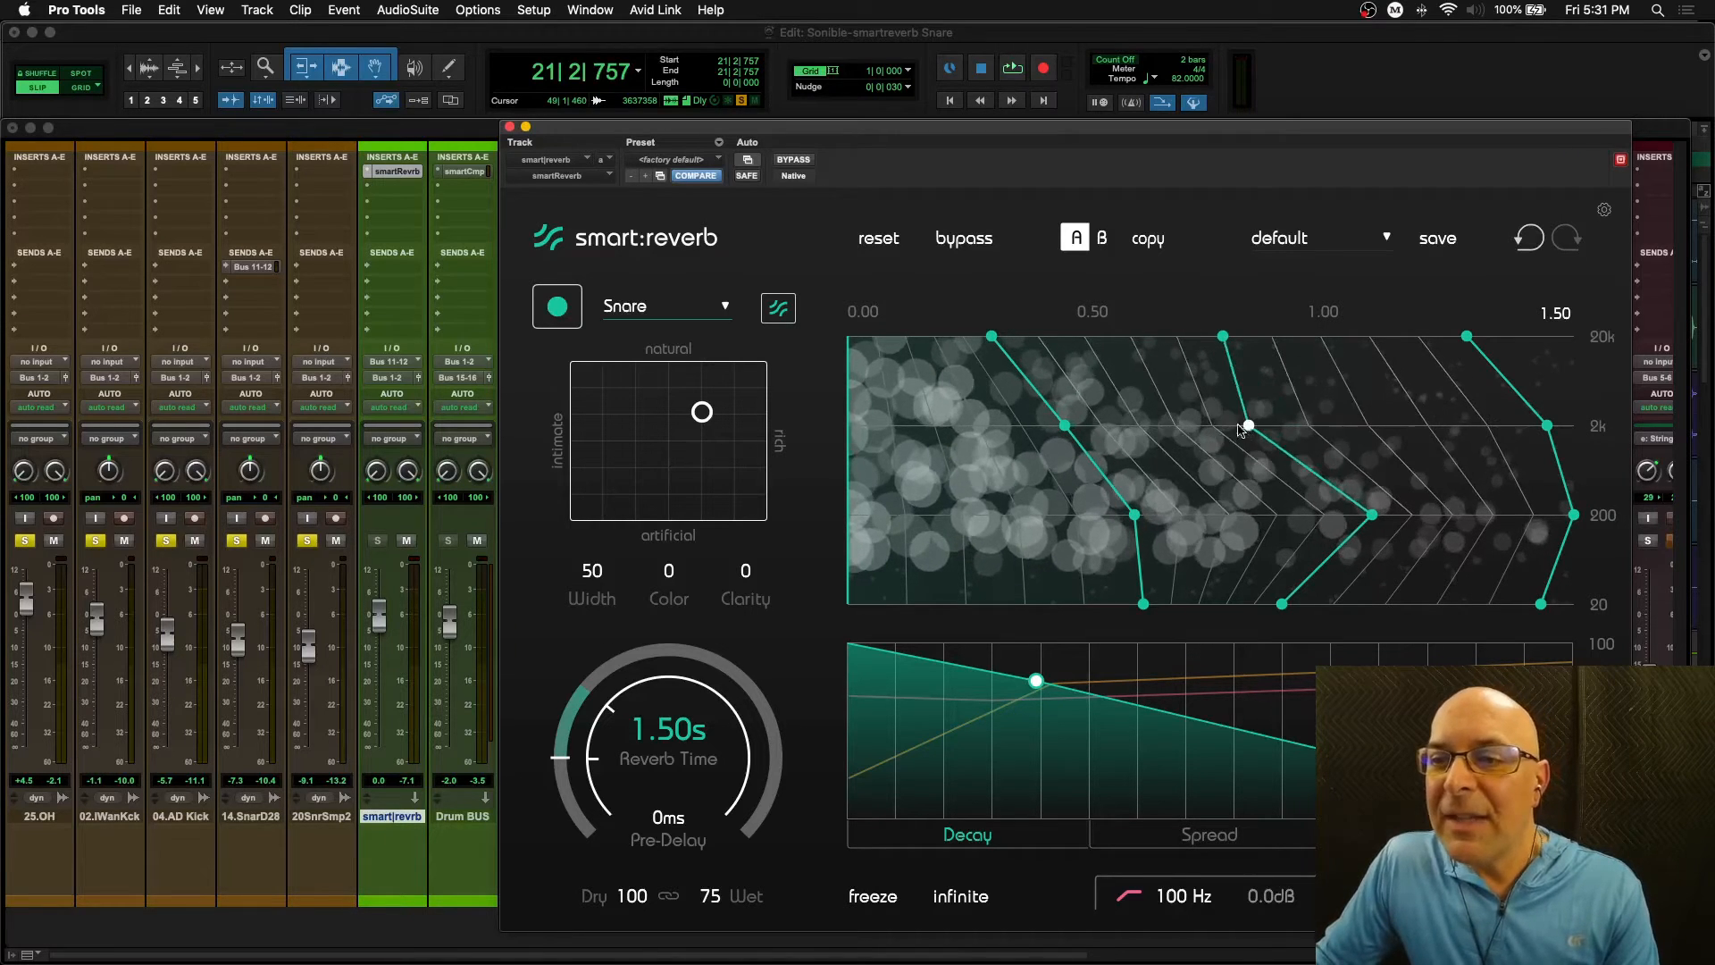
left_click_drag(1536, 424, 1403, 425)
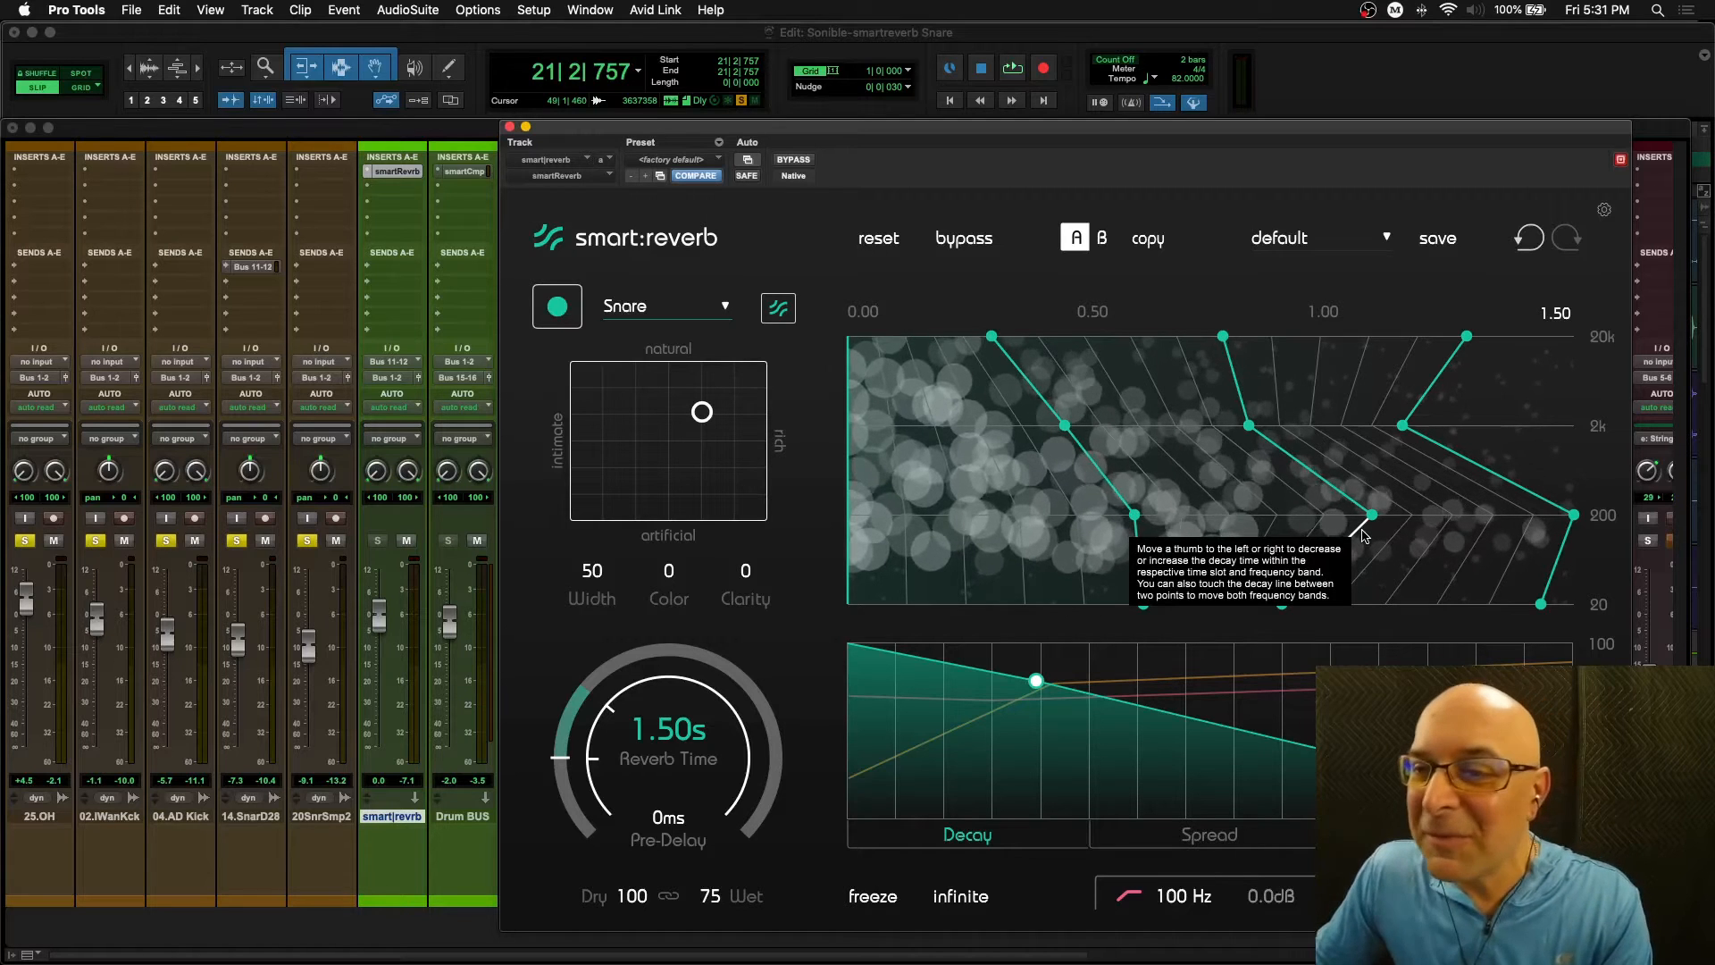
mouse_move(1135, 516)
left_mouse_down()
mouse_move(984, 520)
mouse_move(1120, 518)
left_mouse_up()
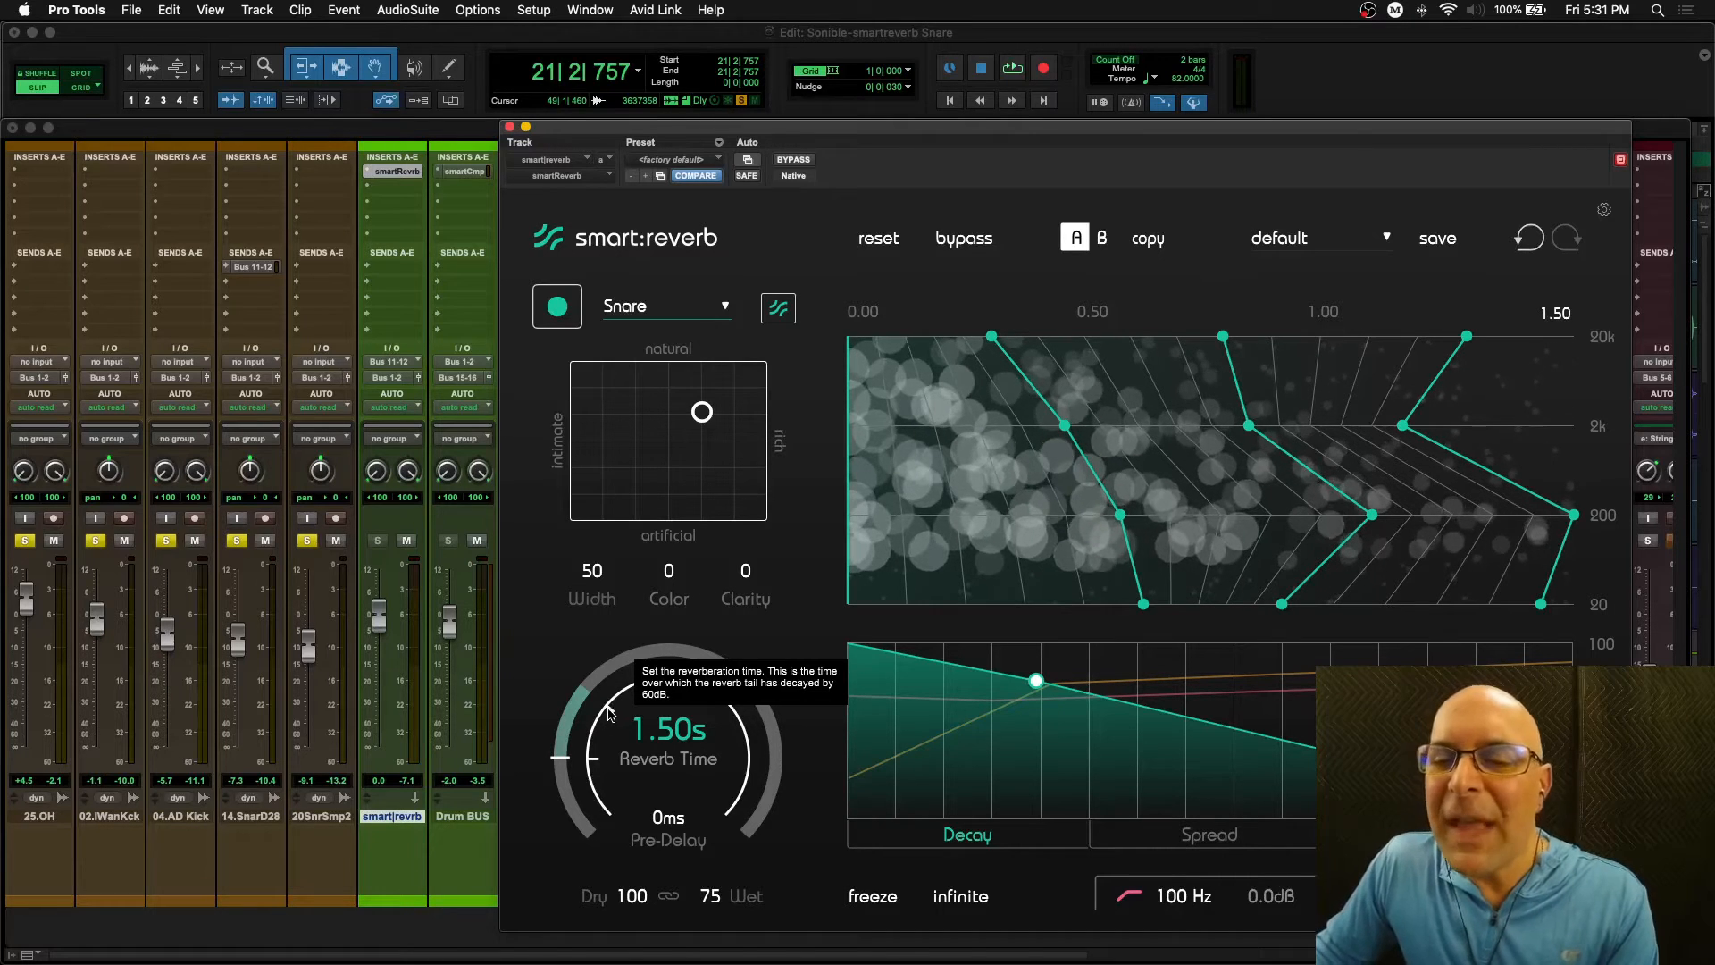
- Set the reverb time to 2.89 s, width to 100, color to 0 and clarity to 21, and audition the result
left_click_drag(613, 712, 670, 730)
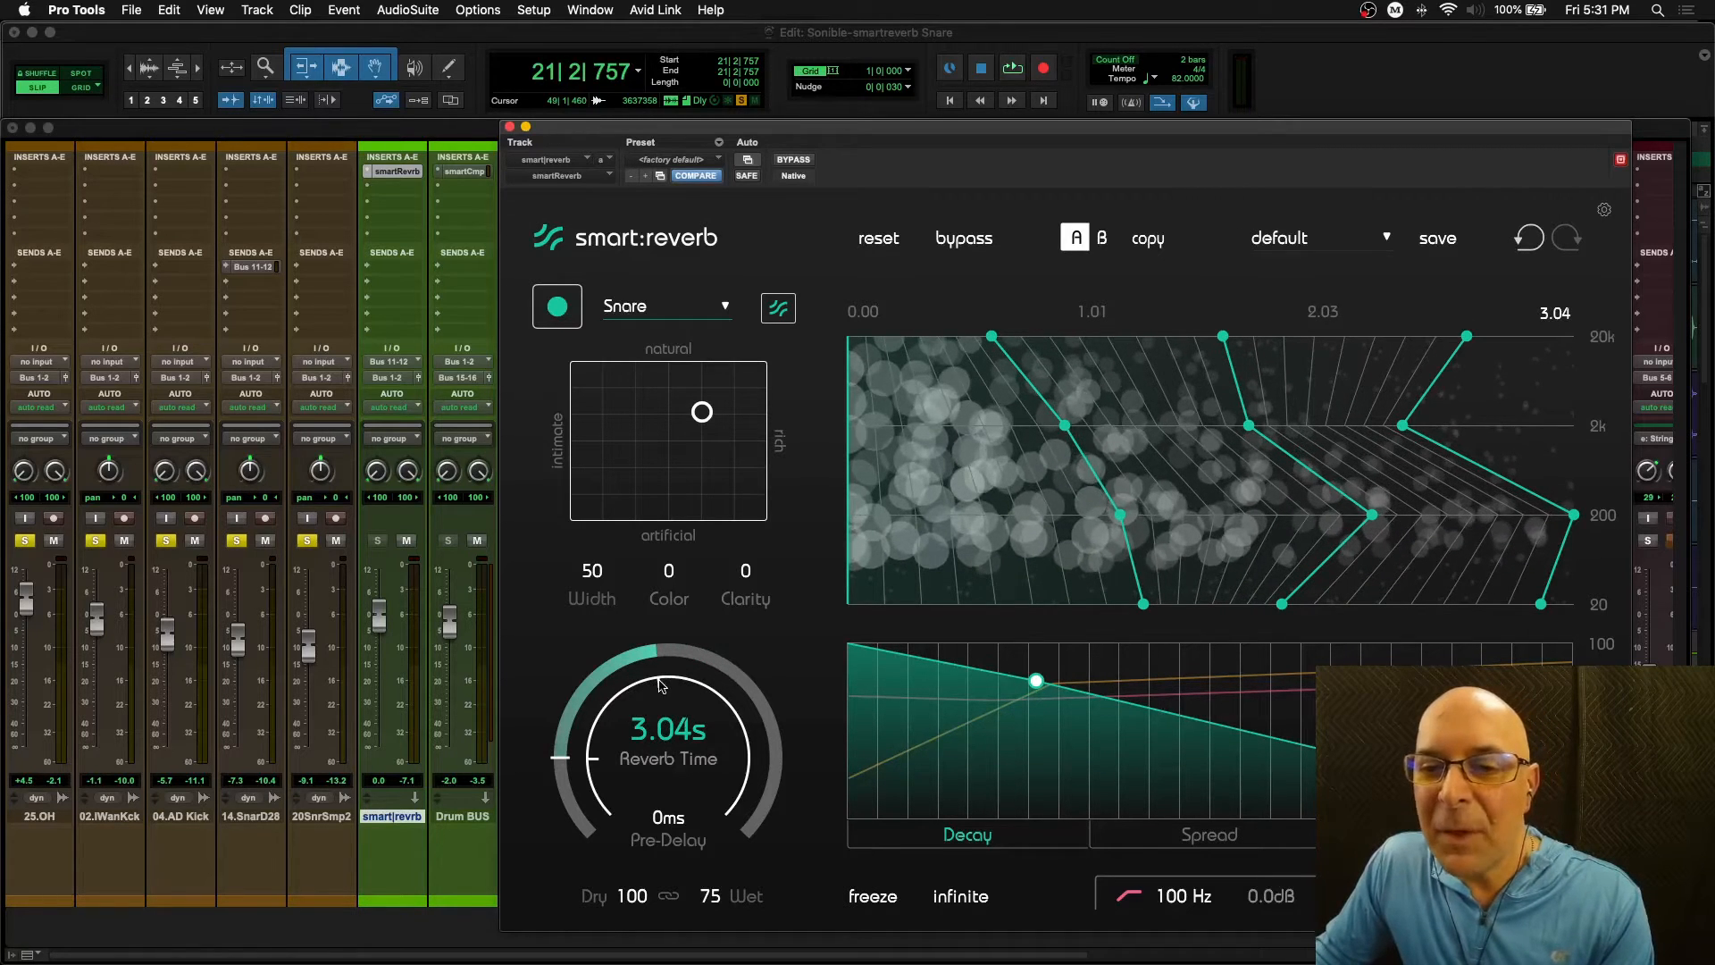
left_click_drag(663, 686, 659, 688)
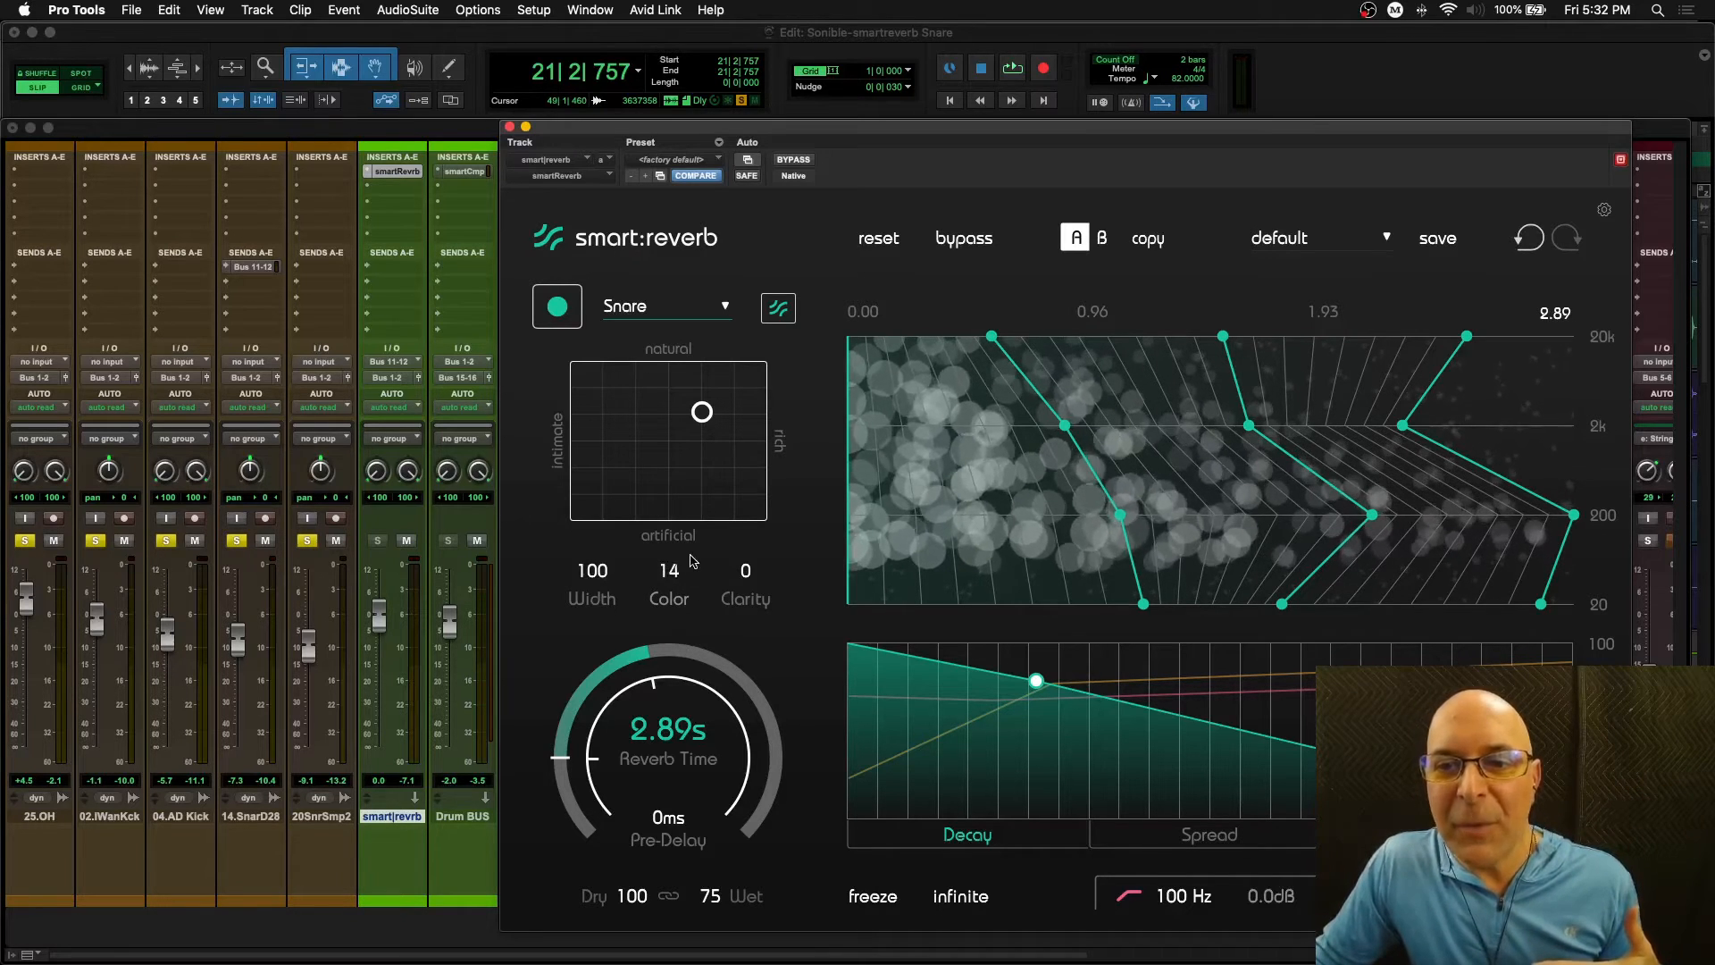
double_click(670, 572)
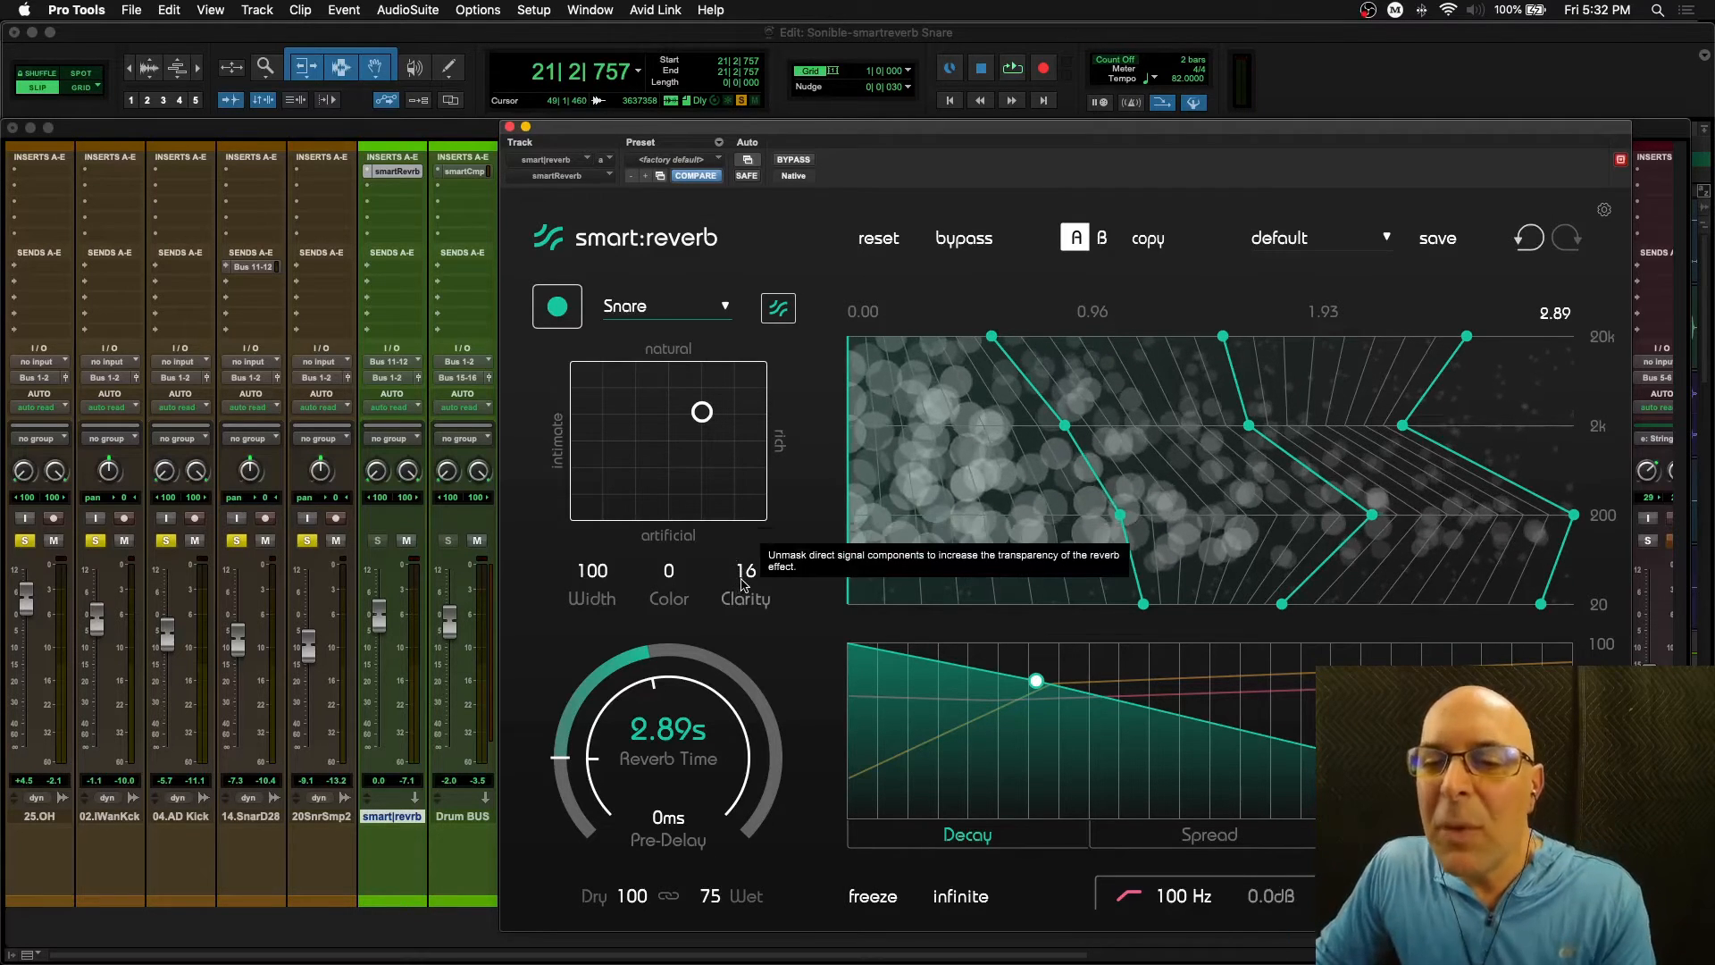
left_click_drag(742, 587, 743, 581)
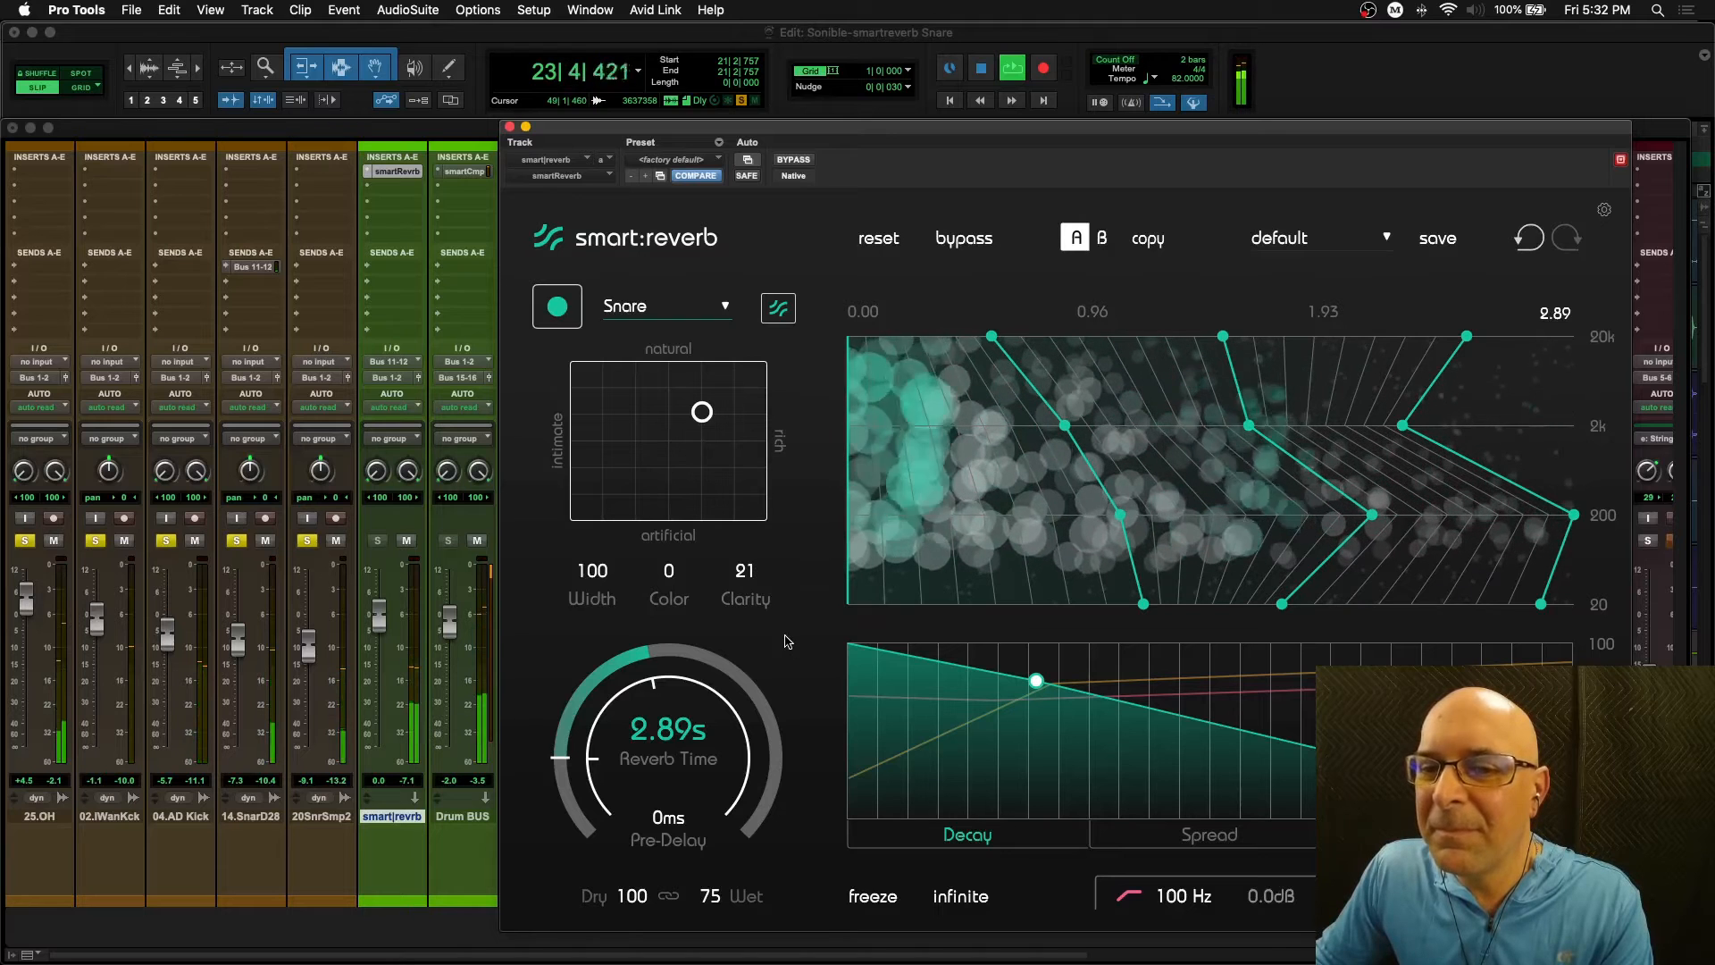
key("space")
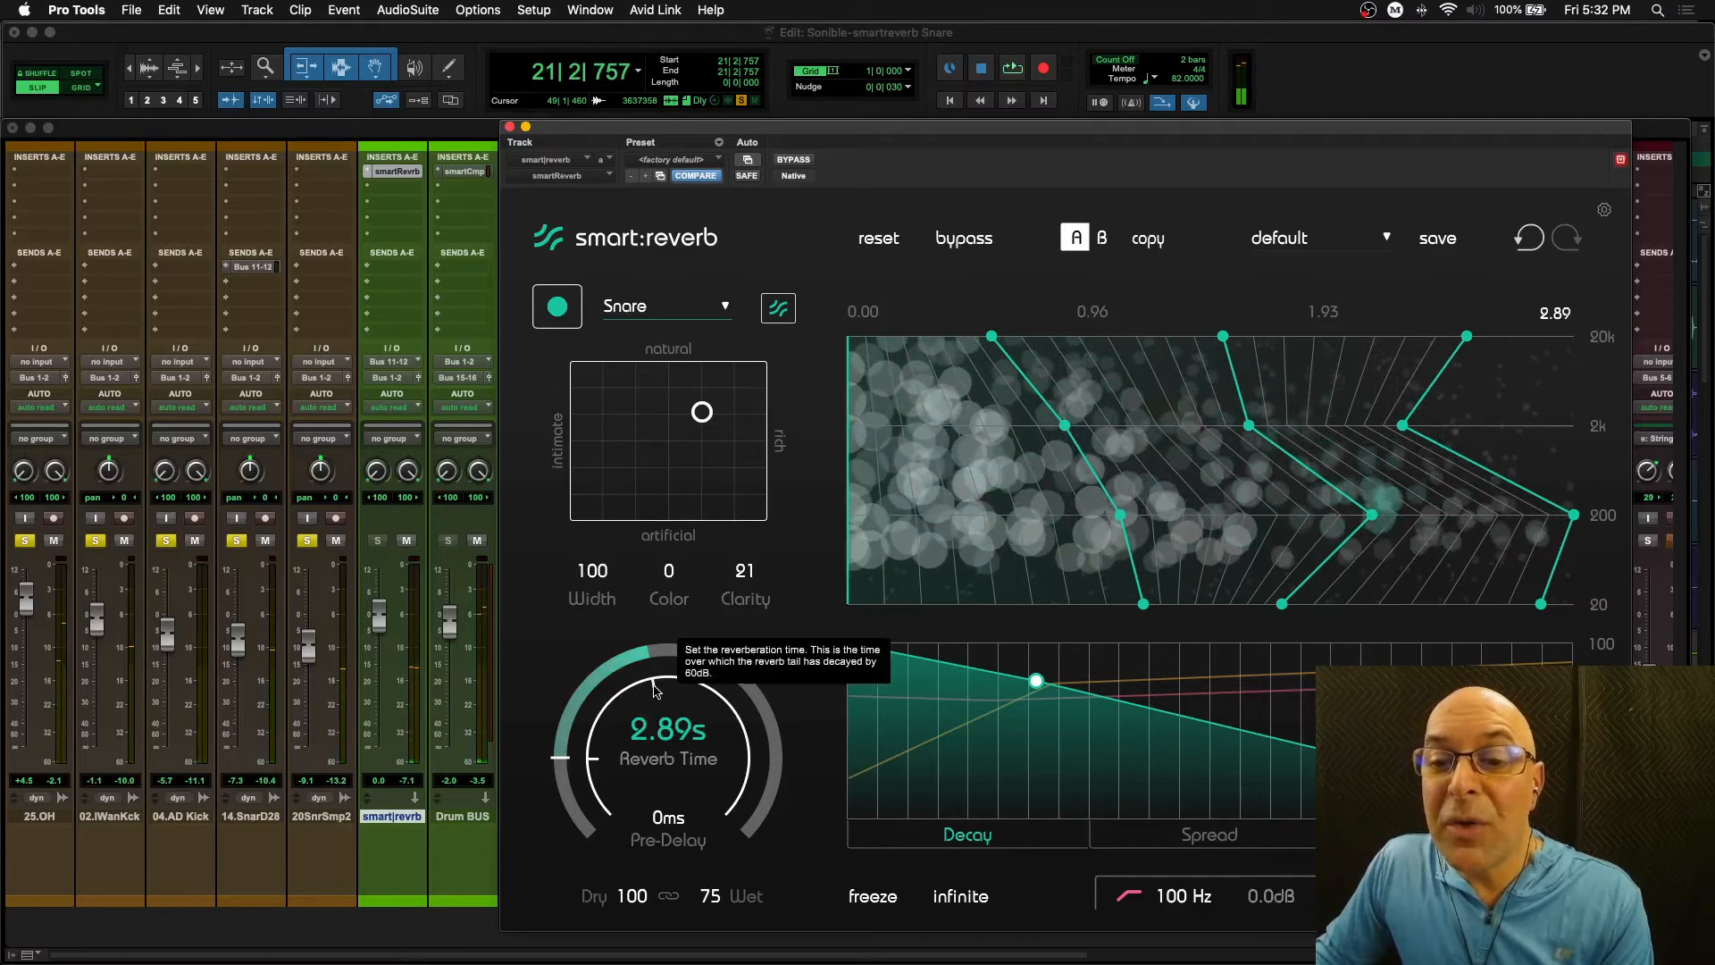
- Compare a 0.96 s reverb time with the bypassed signal during playback, and lengthen the reverb time to 1.54 s
left_click_drag(652, 700, 639, 730)
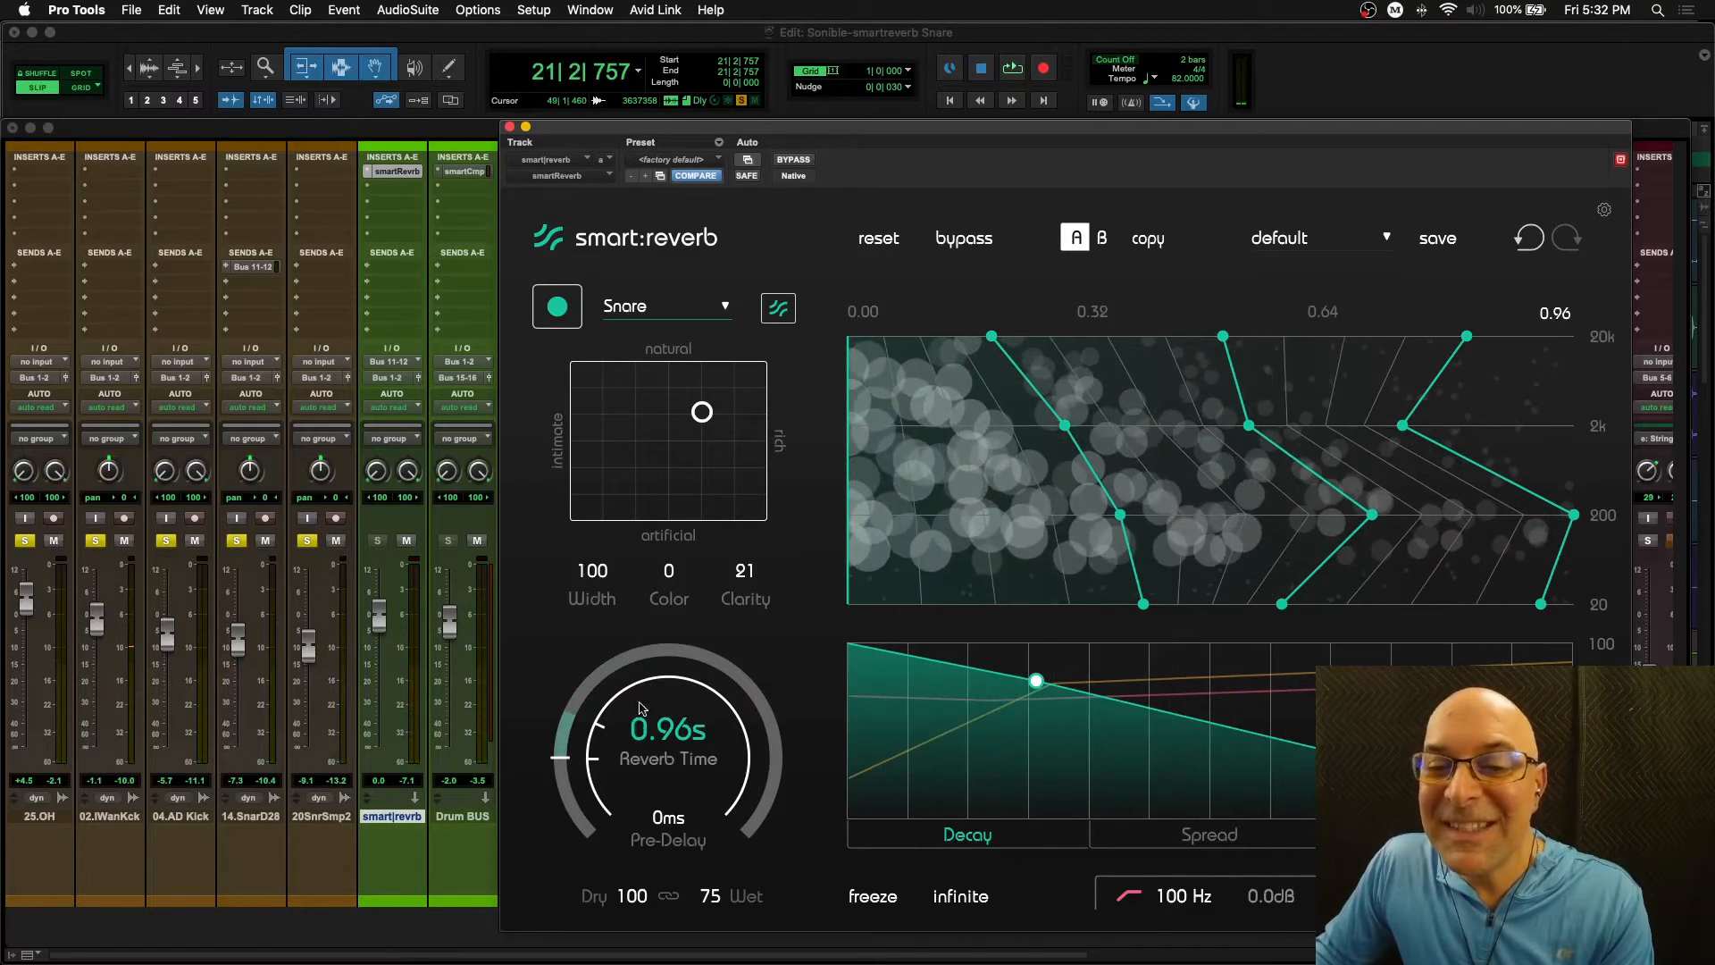
key("space")
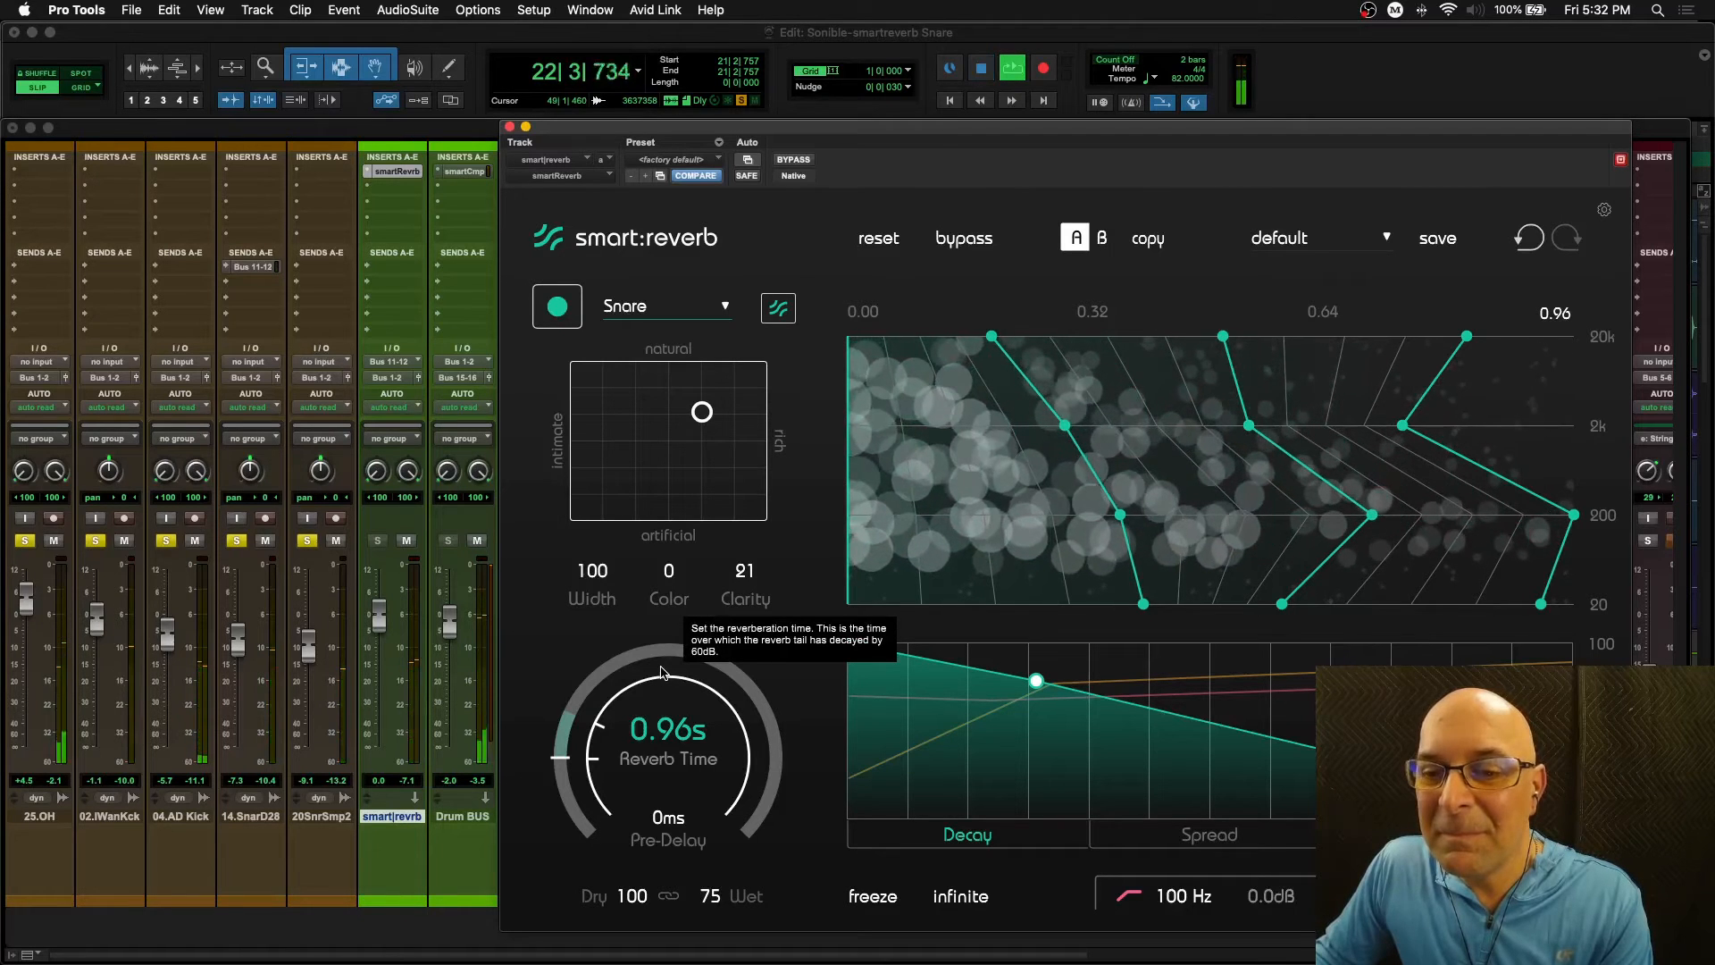
left_click(808, 164)
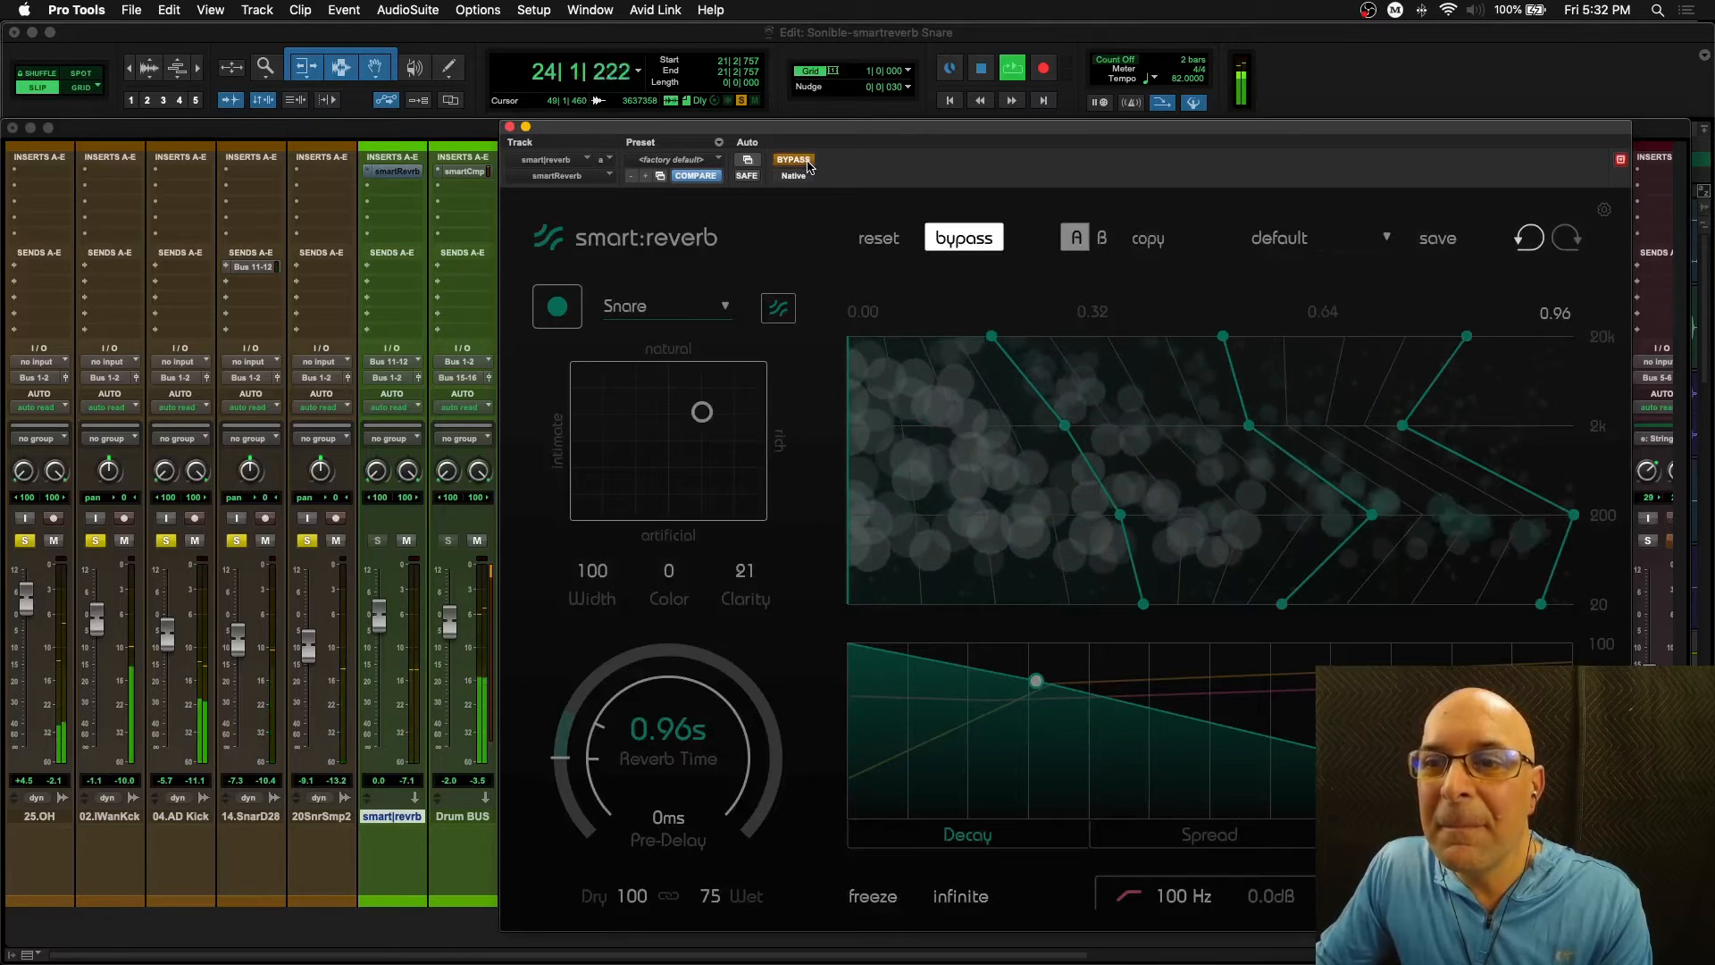
left_click(807, 163)
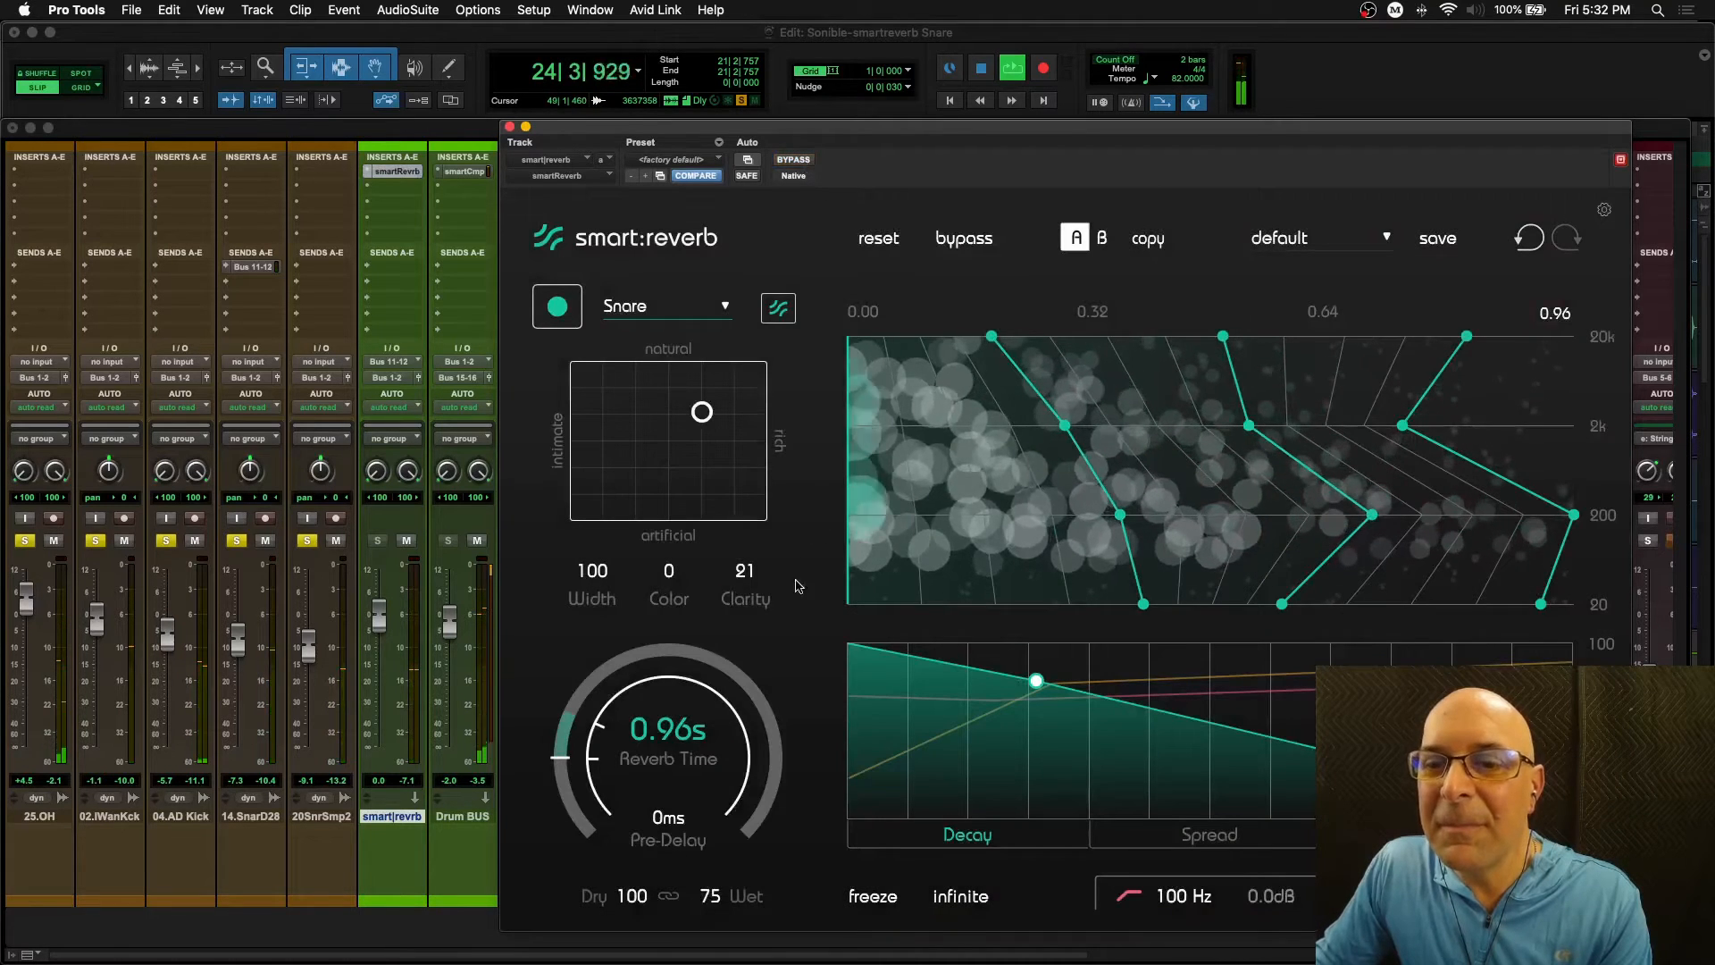
left_click_drag(618, 725, 614, 713)
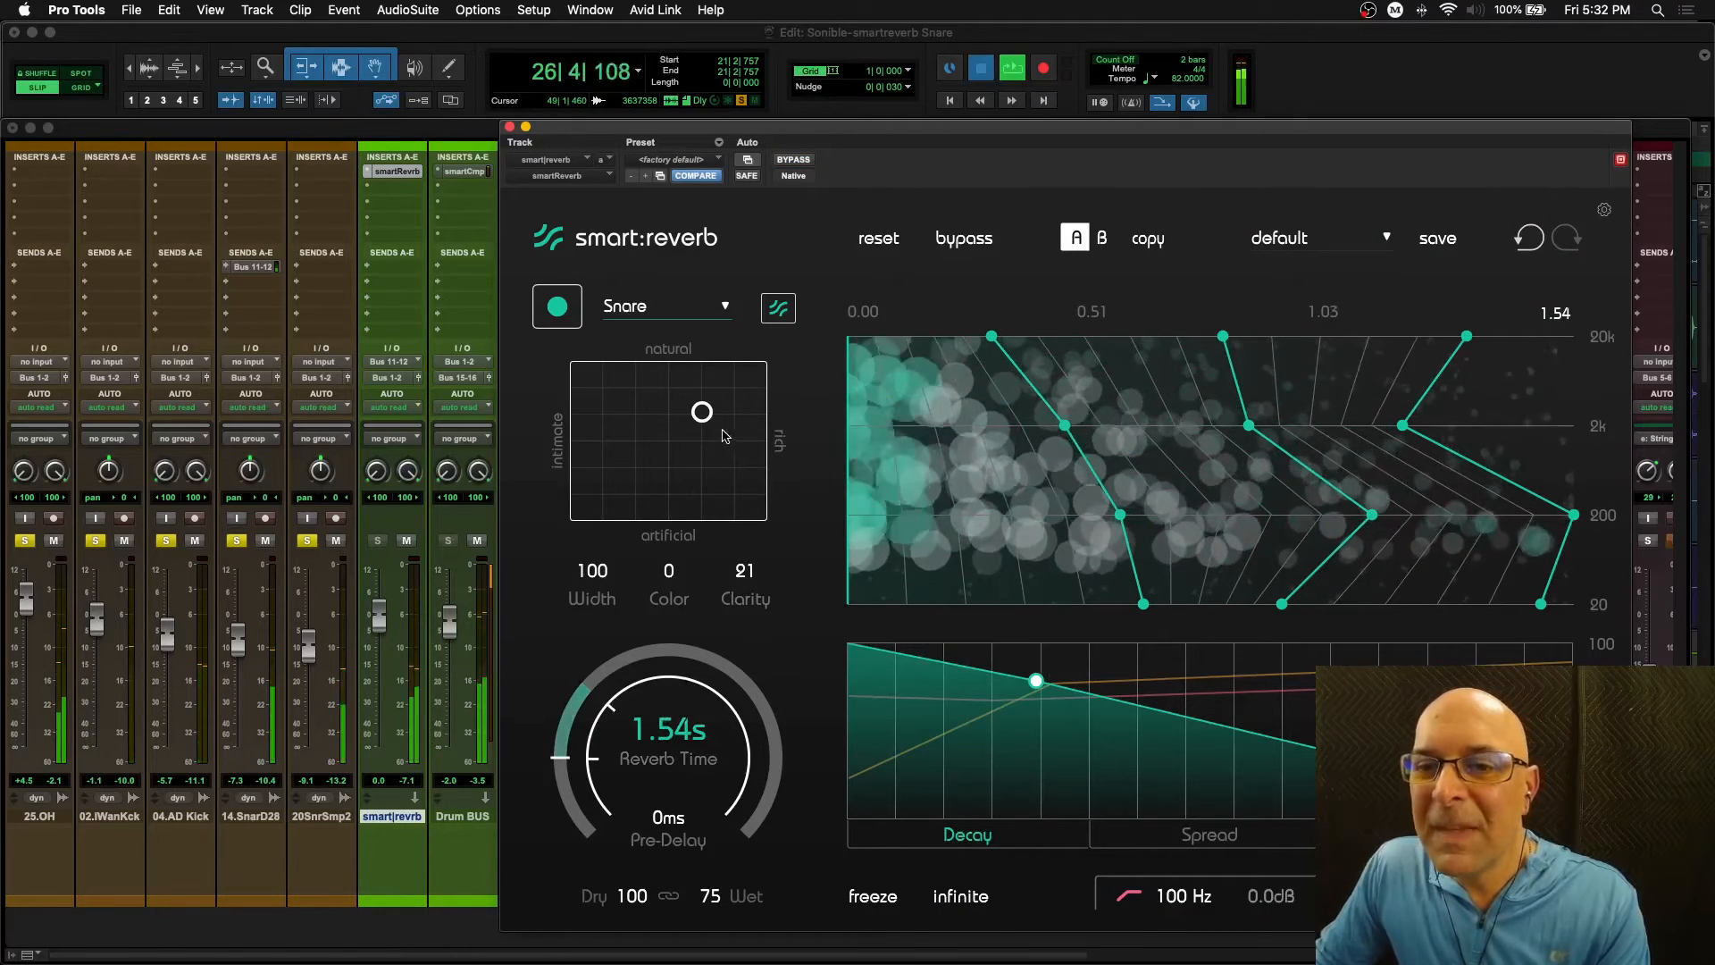
- Audition Reverb Matrix positions near artificial and near intimate, and settle the thumb near natural, midway between intimate and rich
left_click_drag(701, 412, 670, 512)
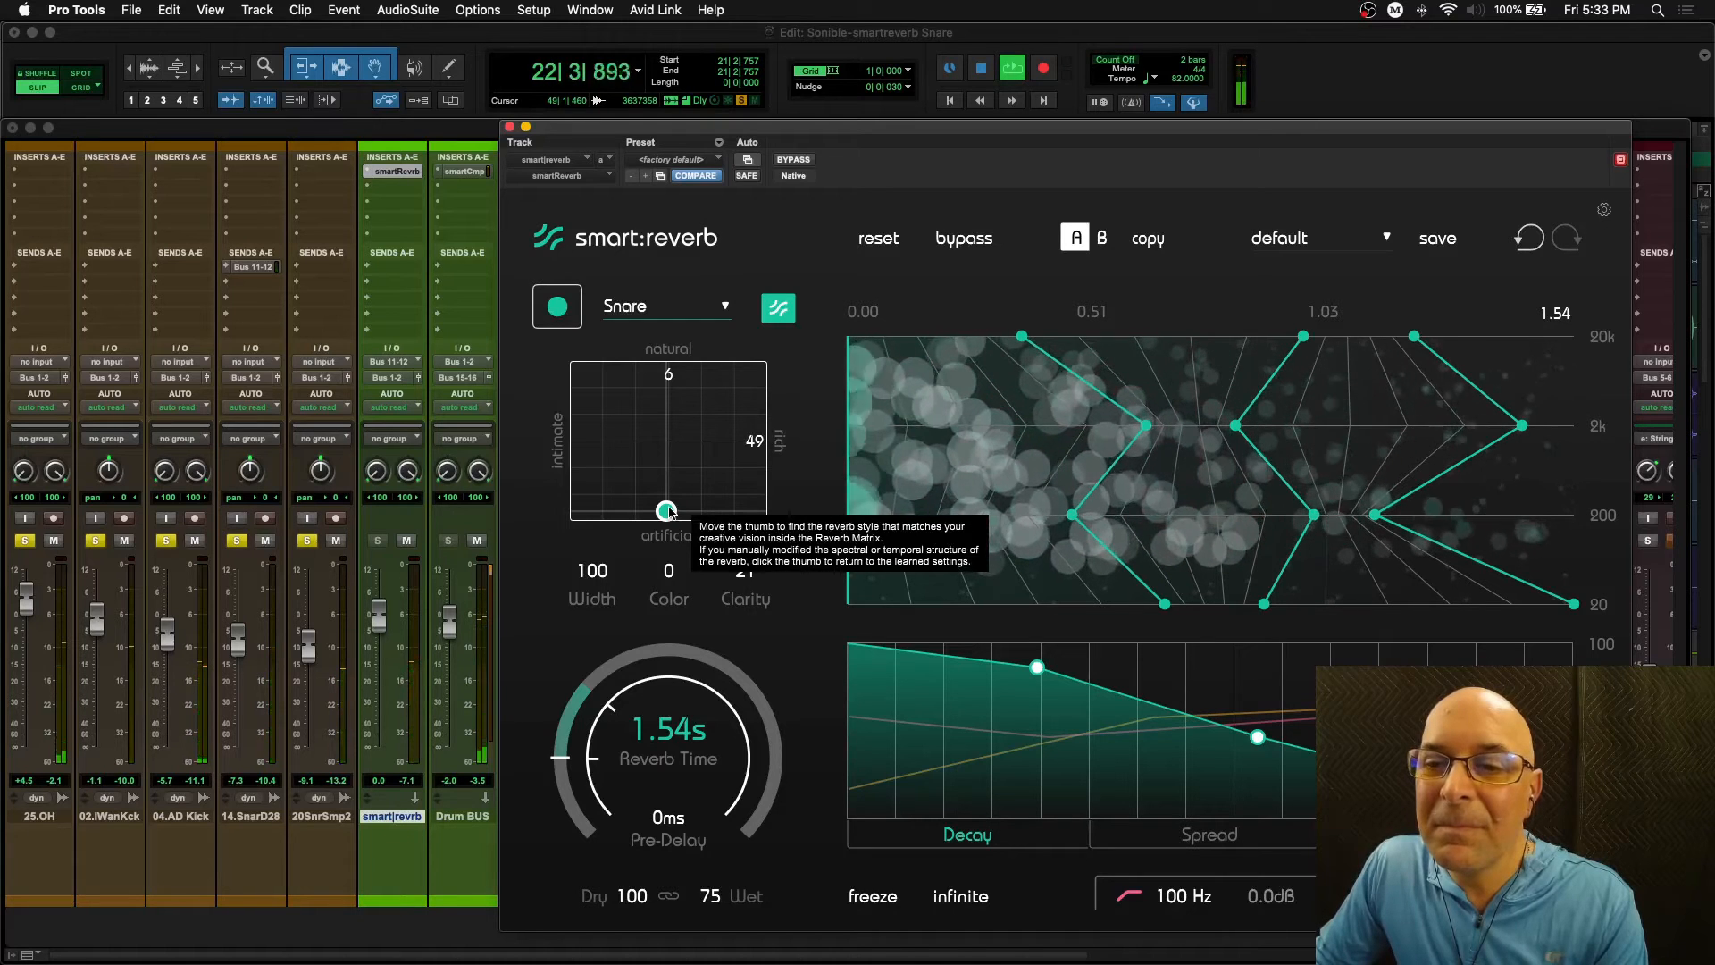
key("space")
left_click_drag(670, 511, 579, 444)
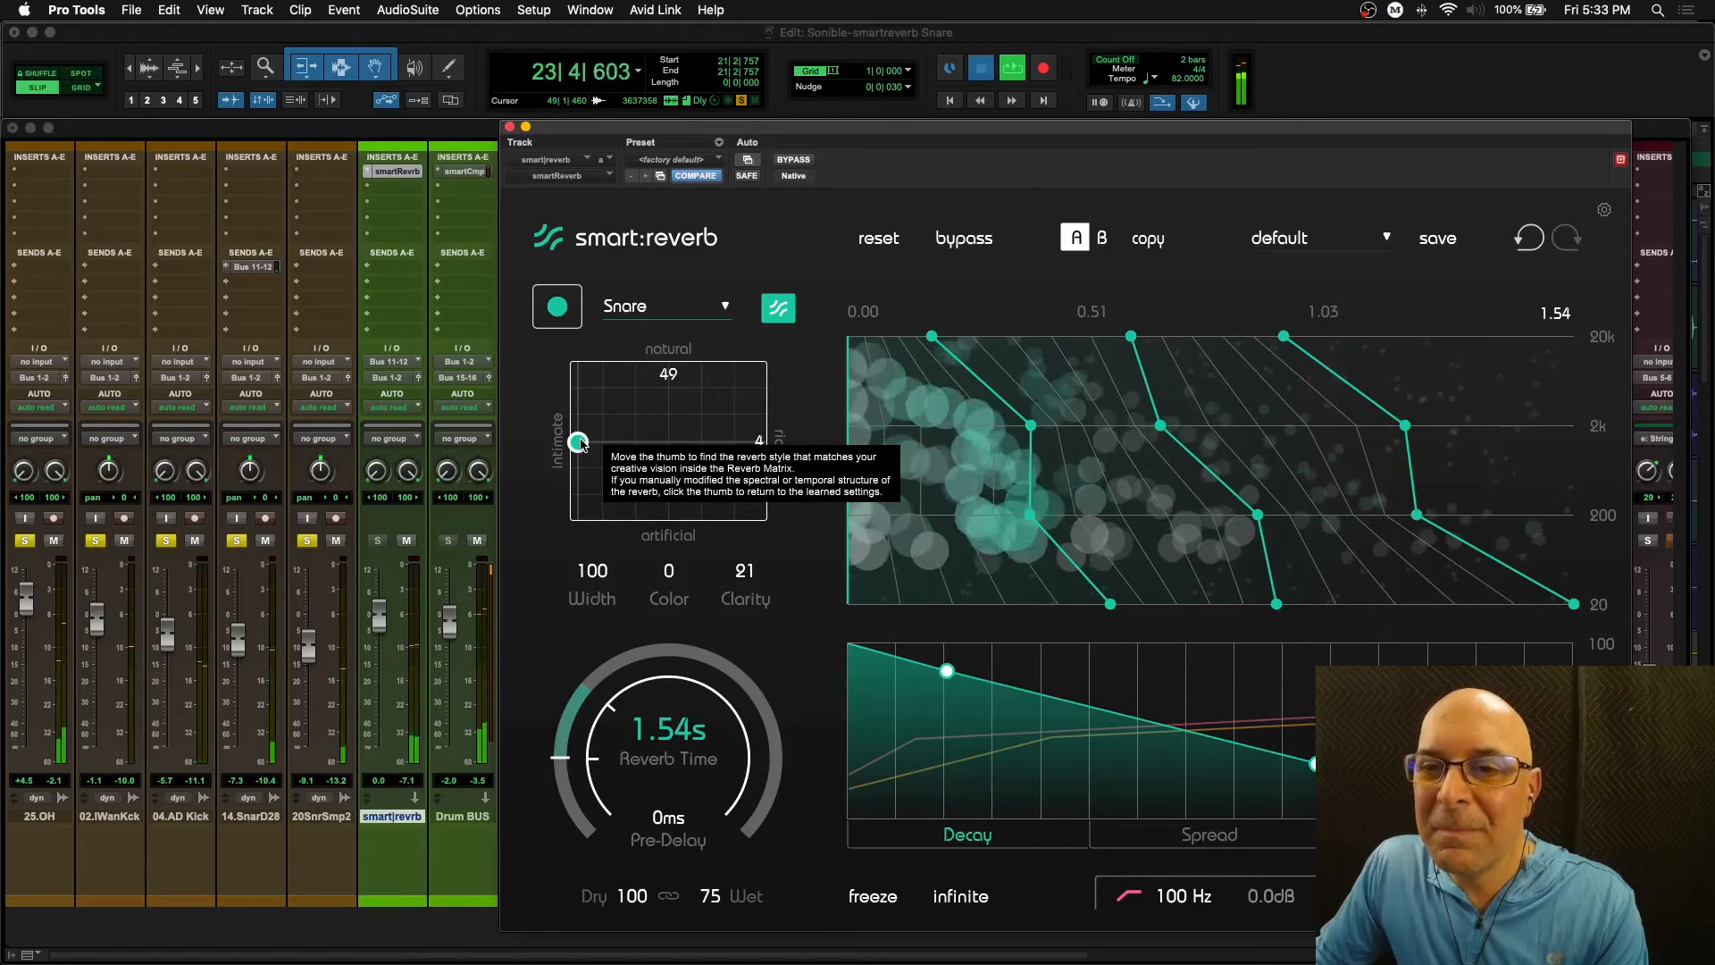
key("space")
left_click_drag(581, 444, 667, 386)
key("space")
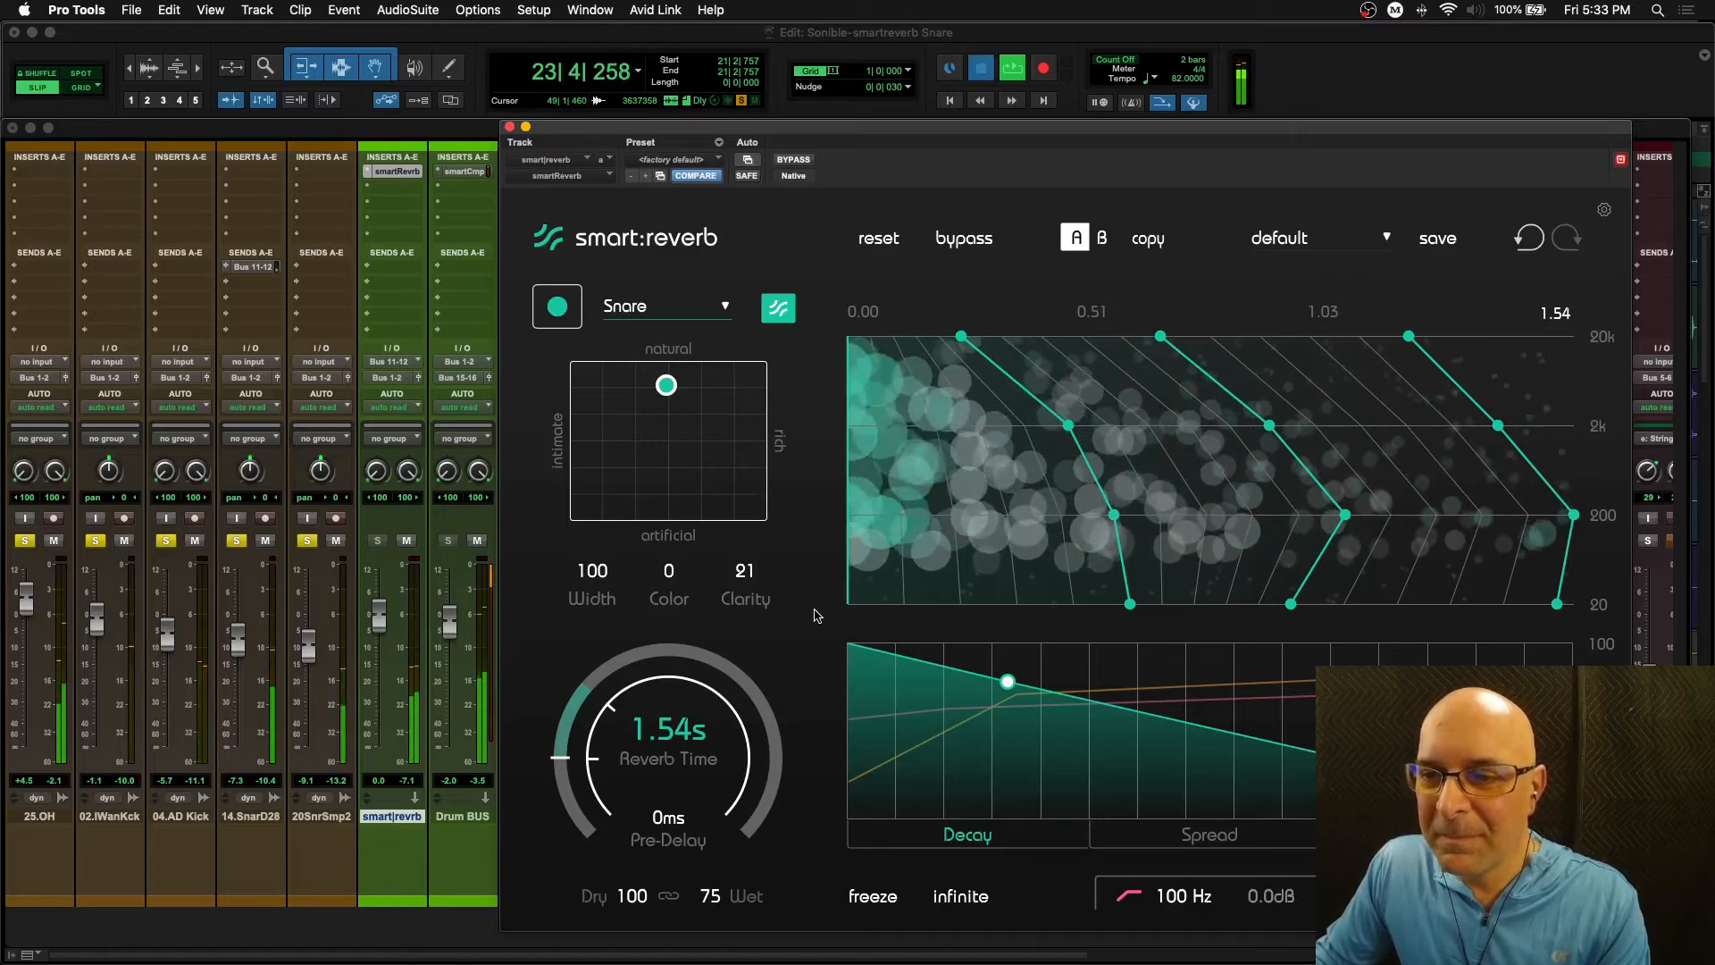
key("space")
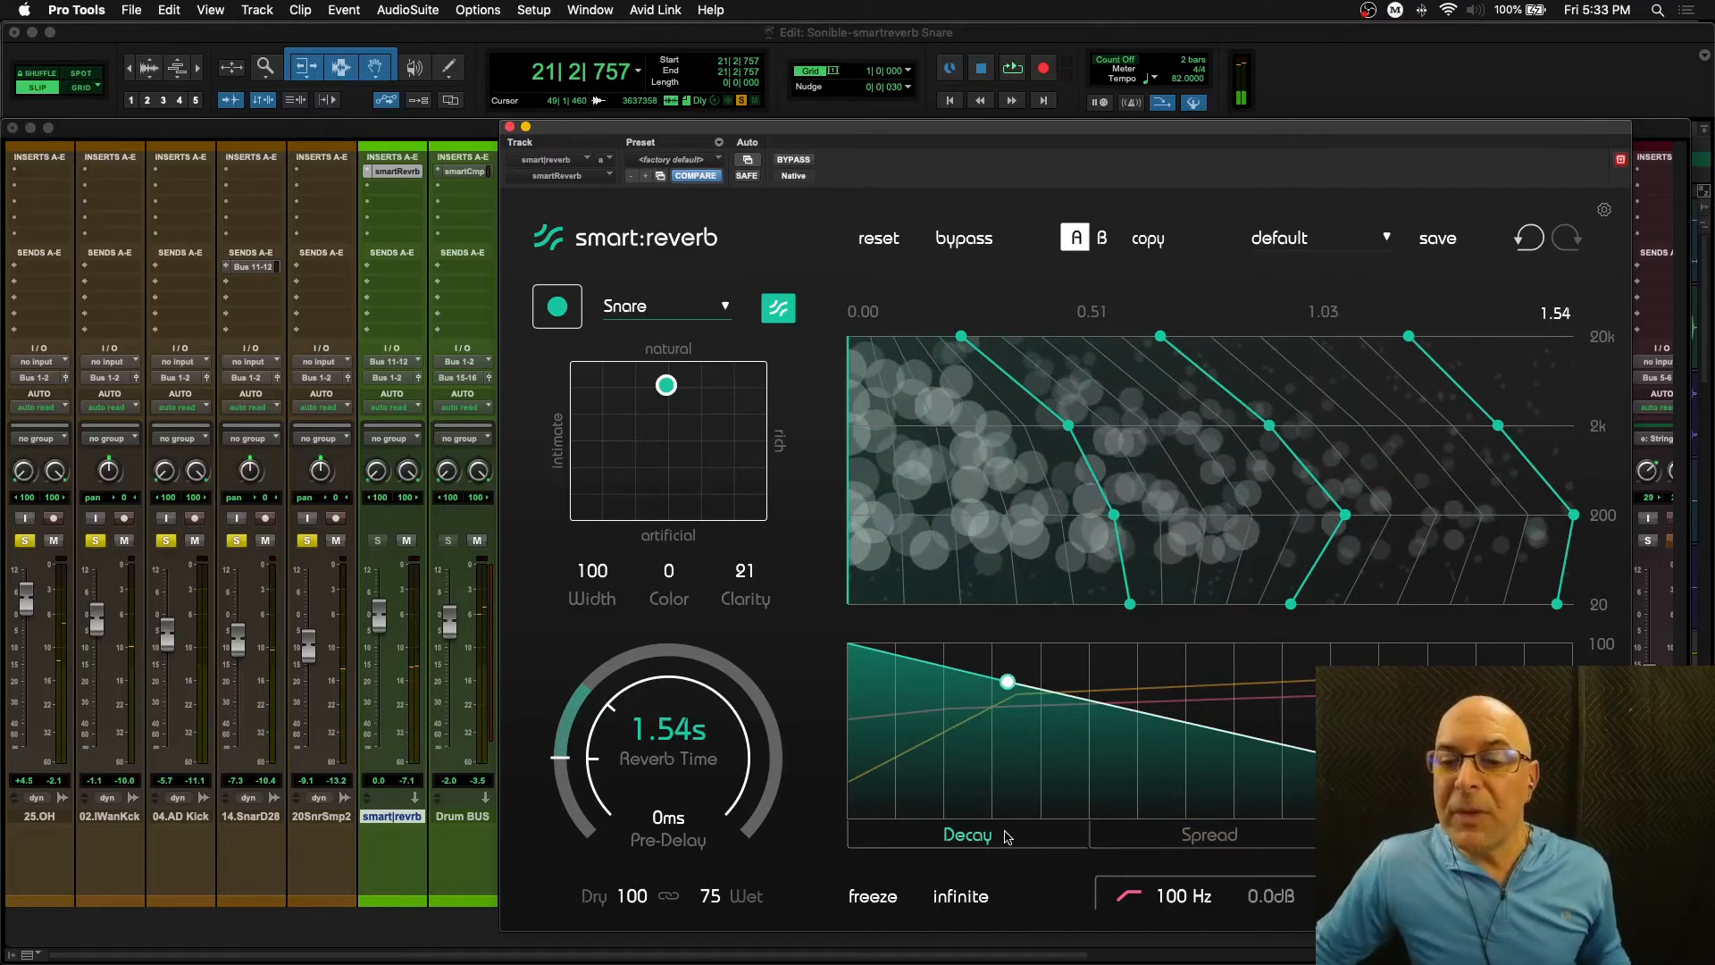
- Reshape the Decay curve by lowering its first point and raising the second, and audition the result
left_click_drag(1008, 682, 1013, 758)
left_click_drag(1231, 766, 1289, 684)
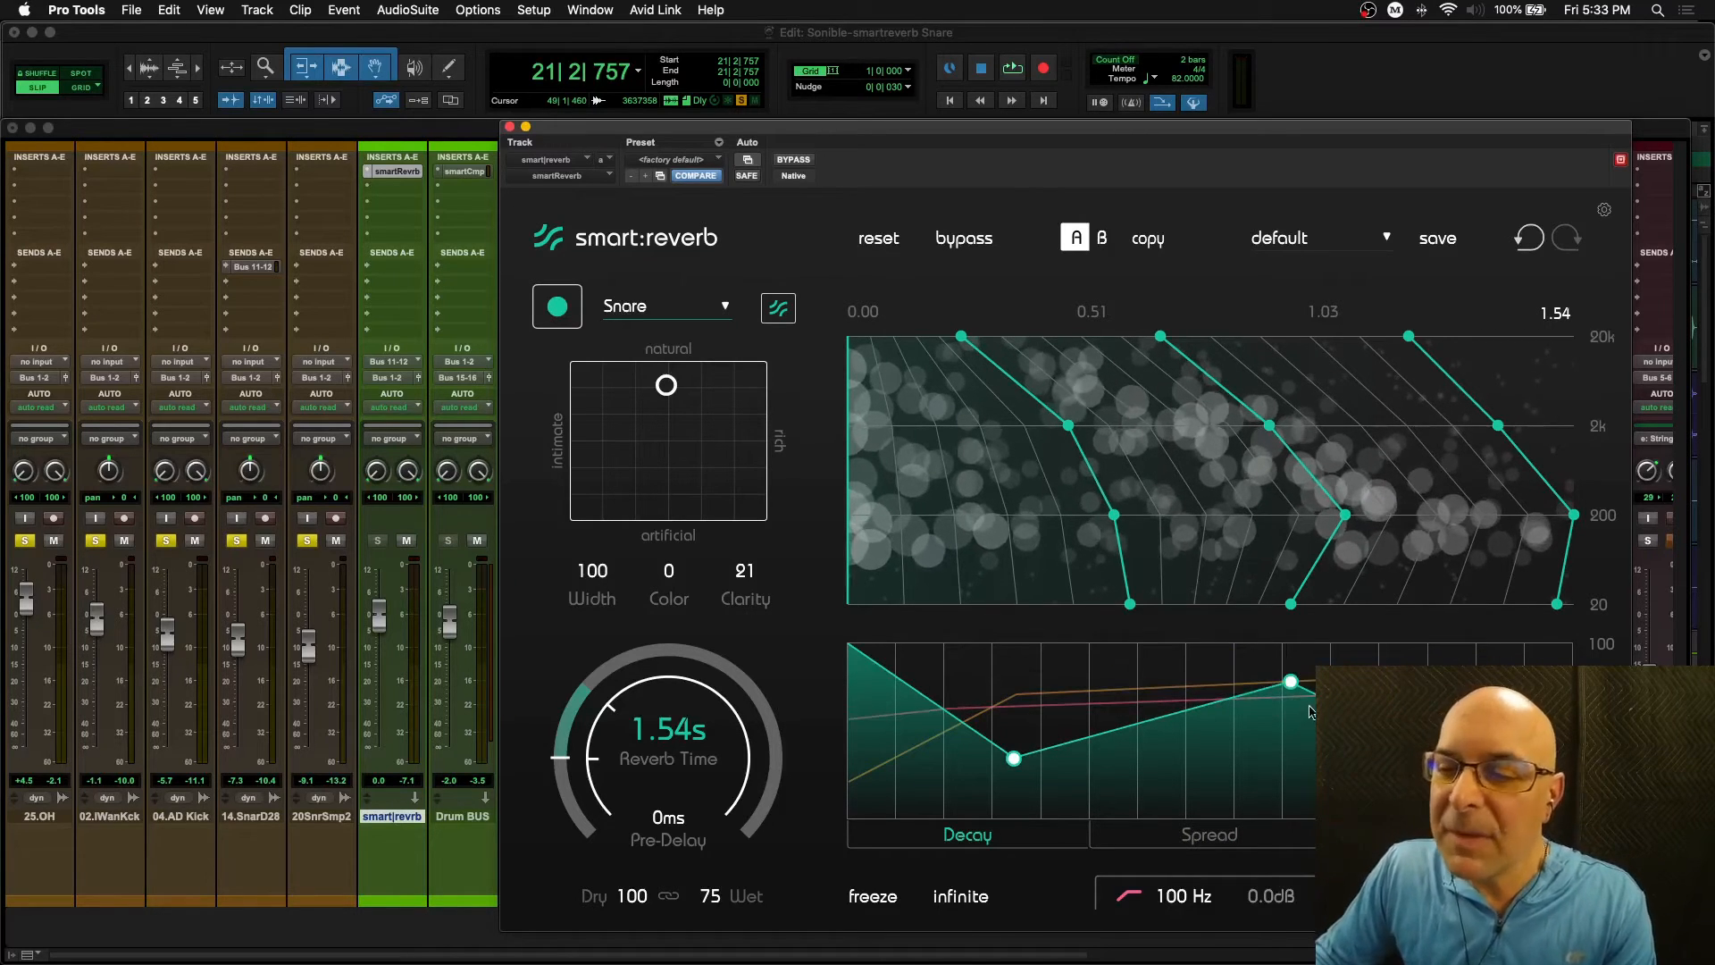
key("space")
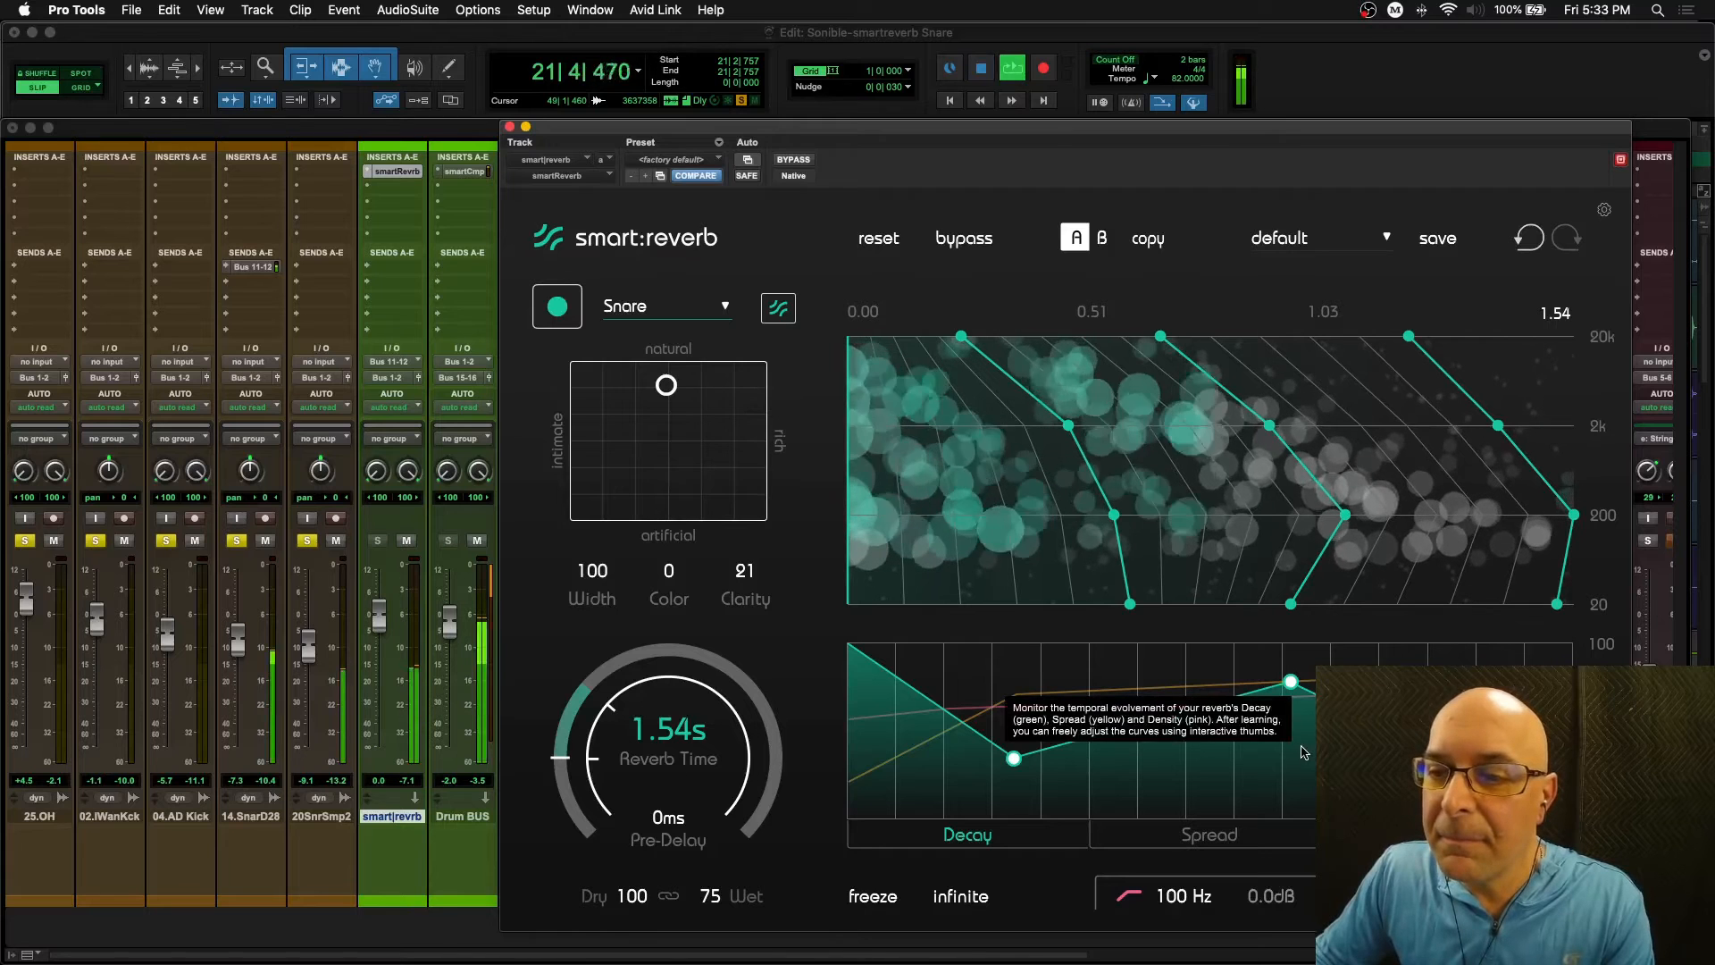
key("space")
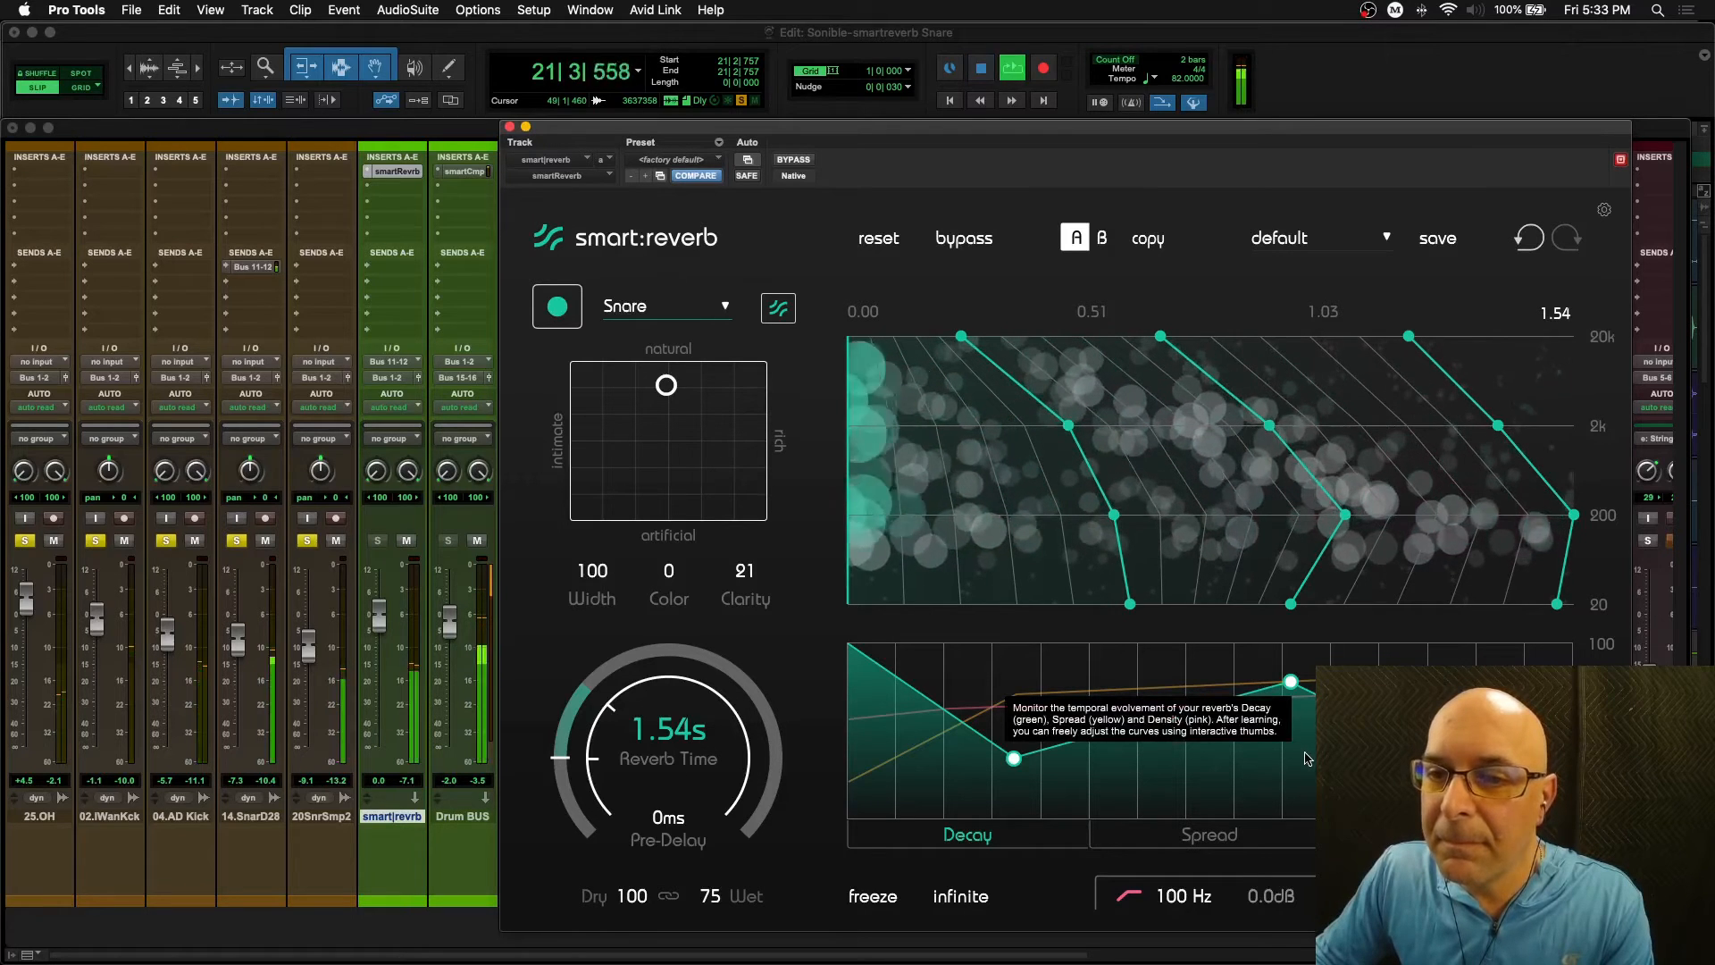
- Audition the current Decay curve, and pull its second point down and further along the curve
key("space")
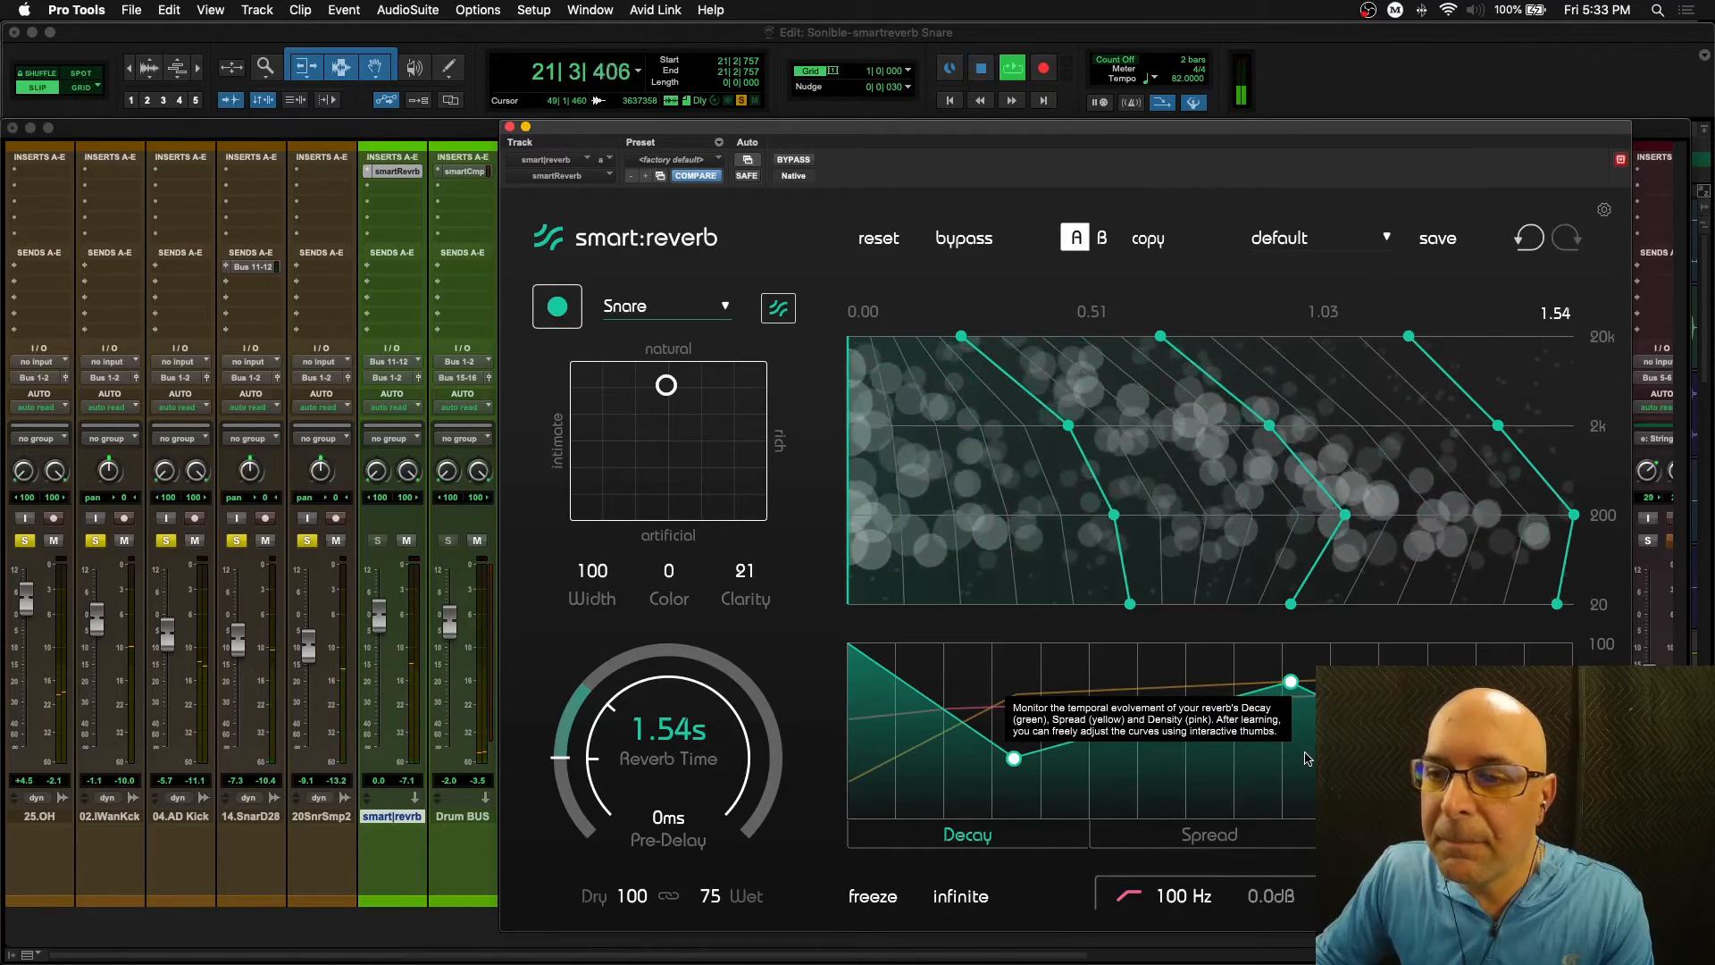
key("space")
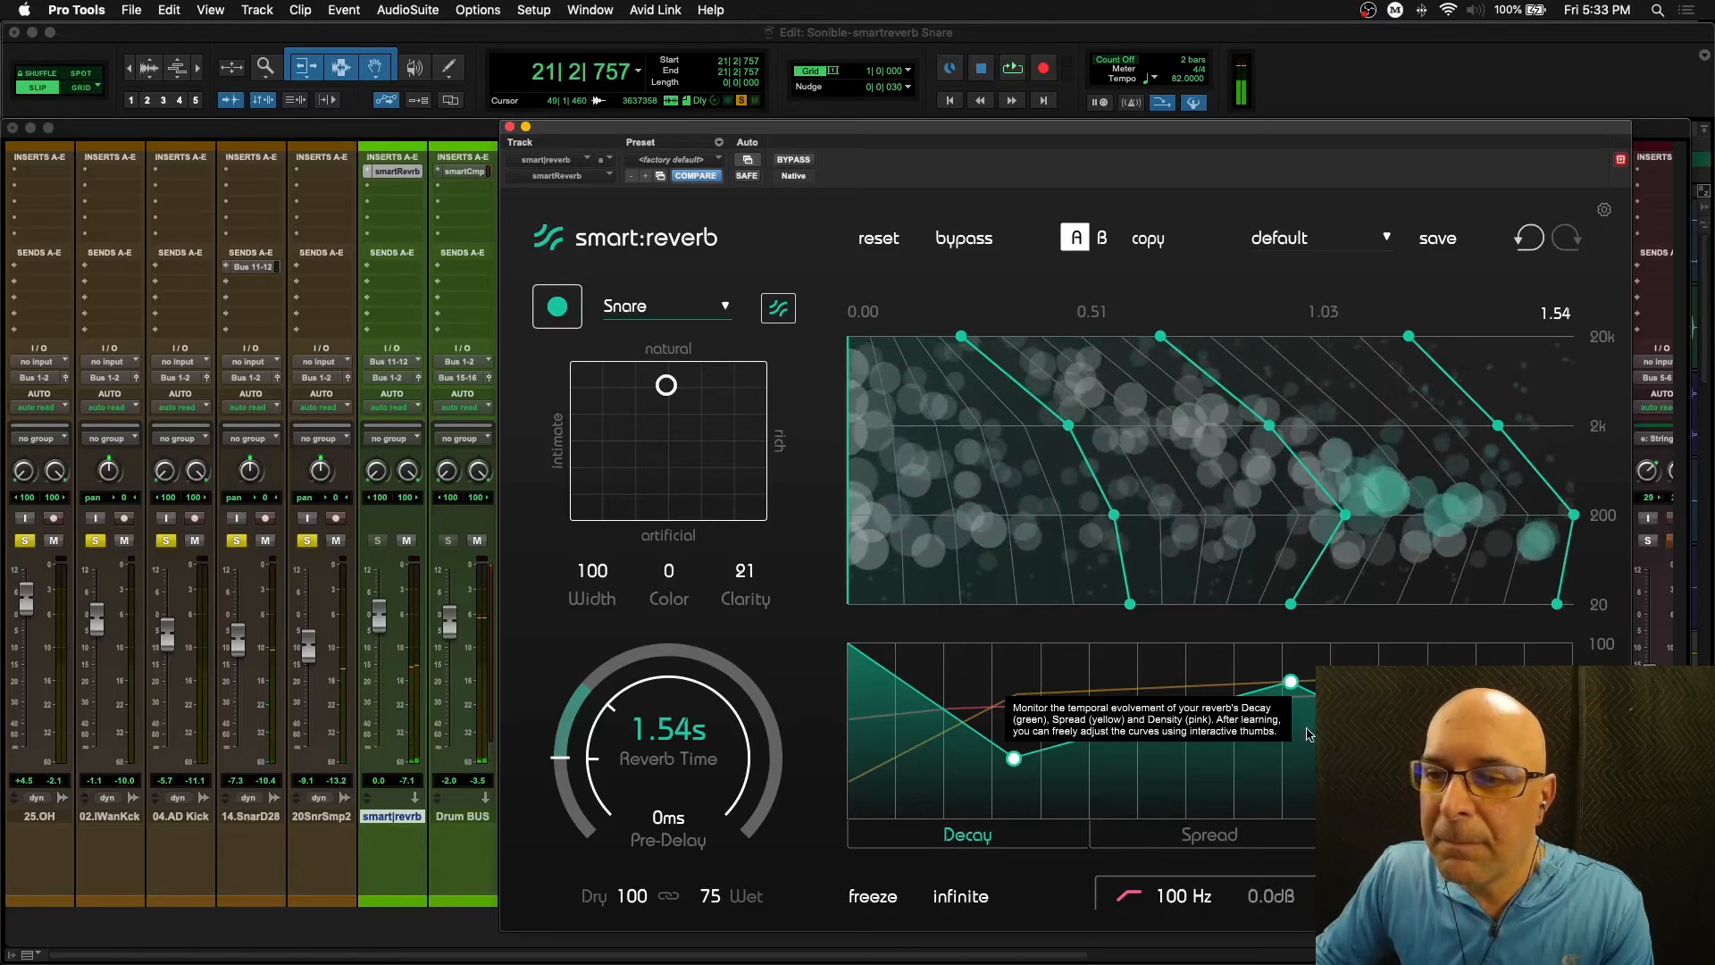
left_click_drag(1290, 681, 1362, 773)
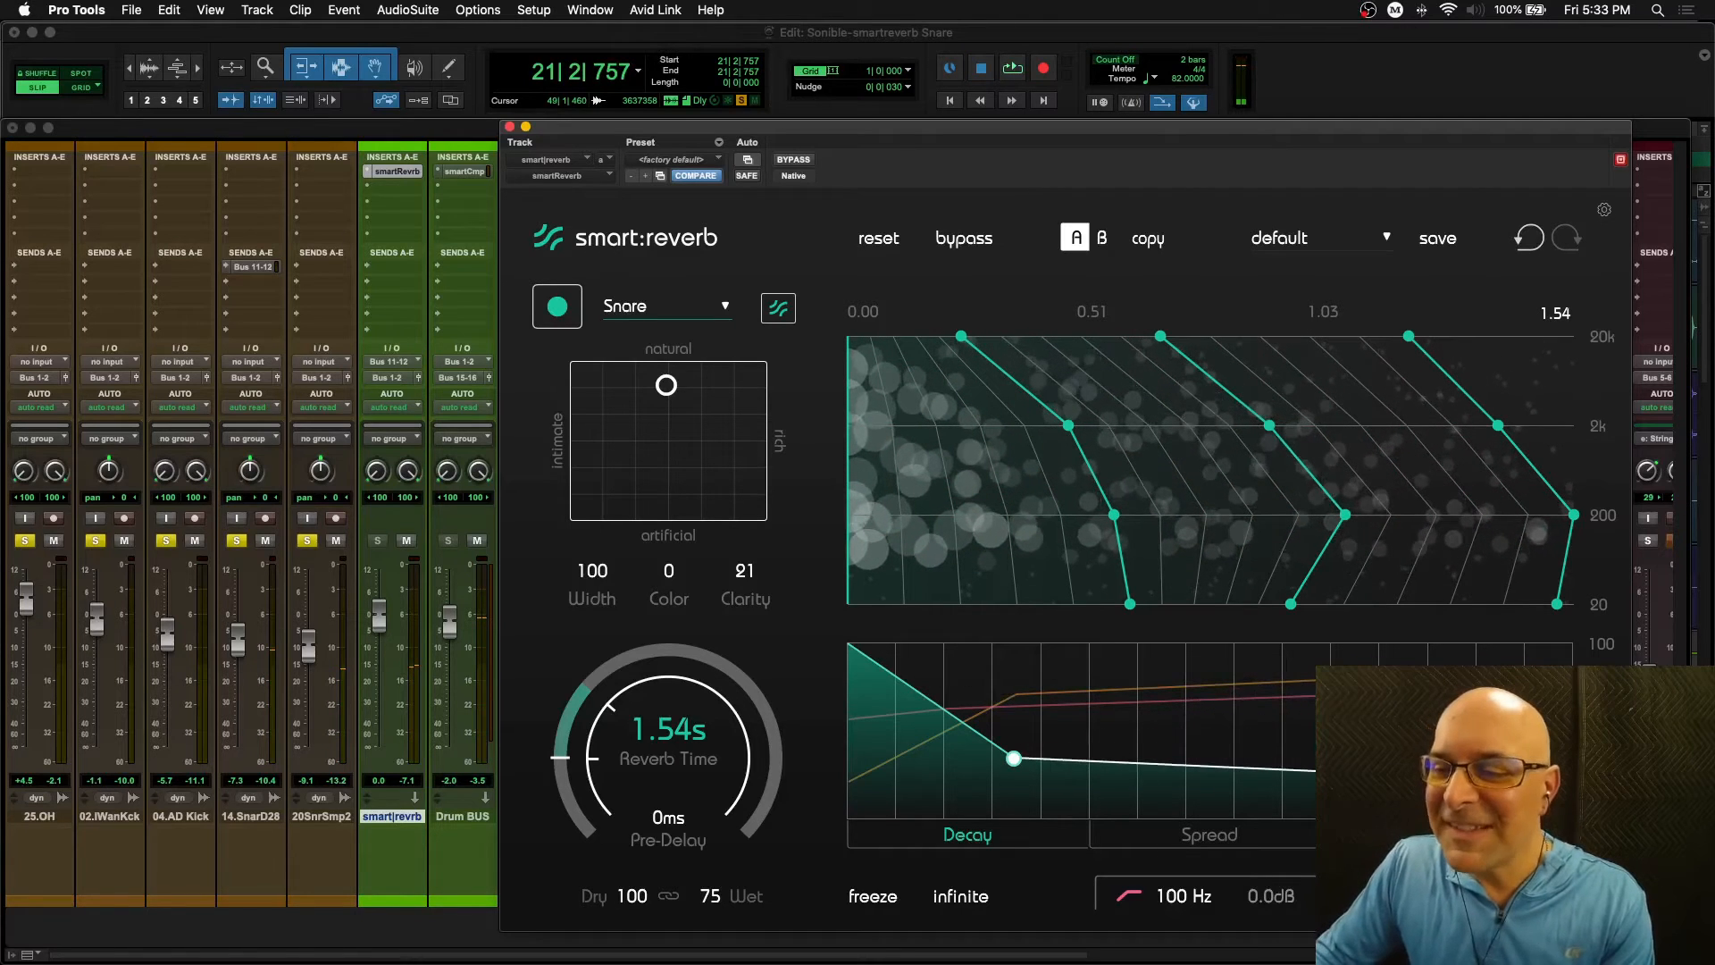
- Lower the Spread curve's middle point and move it later, and shift the Density curve's middle point later and slightly higher
left_click(1170, 849)
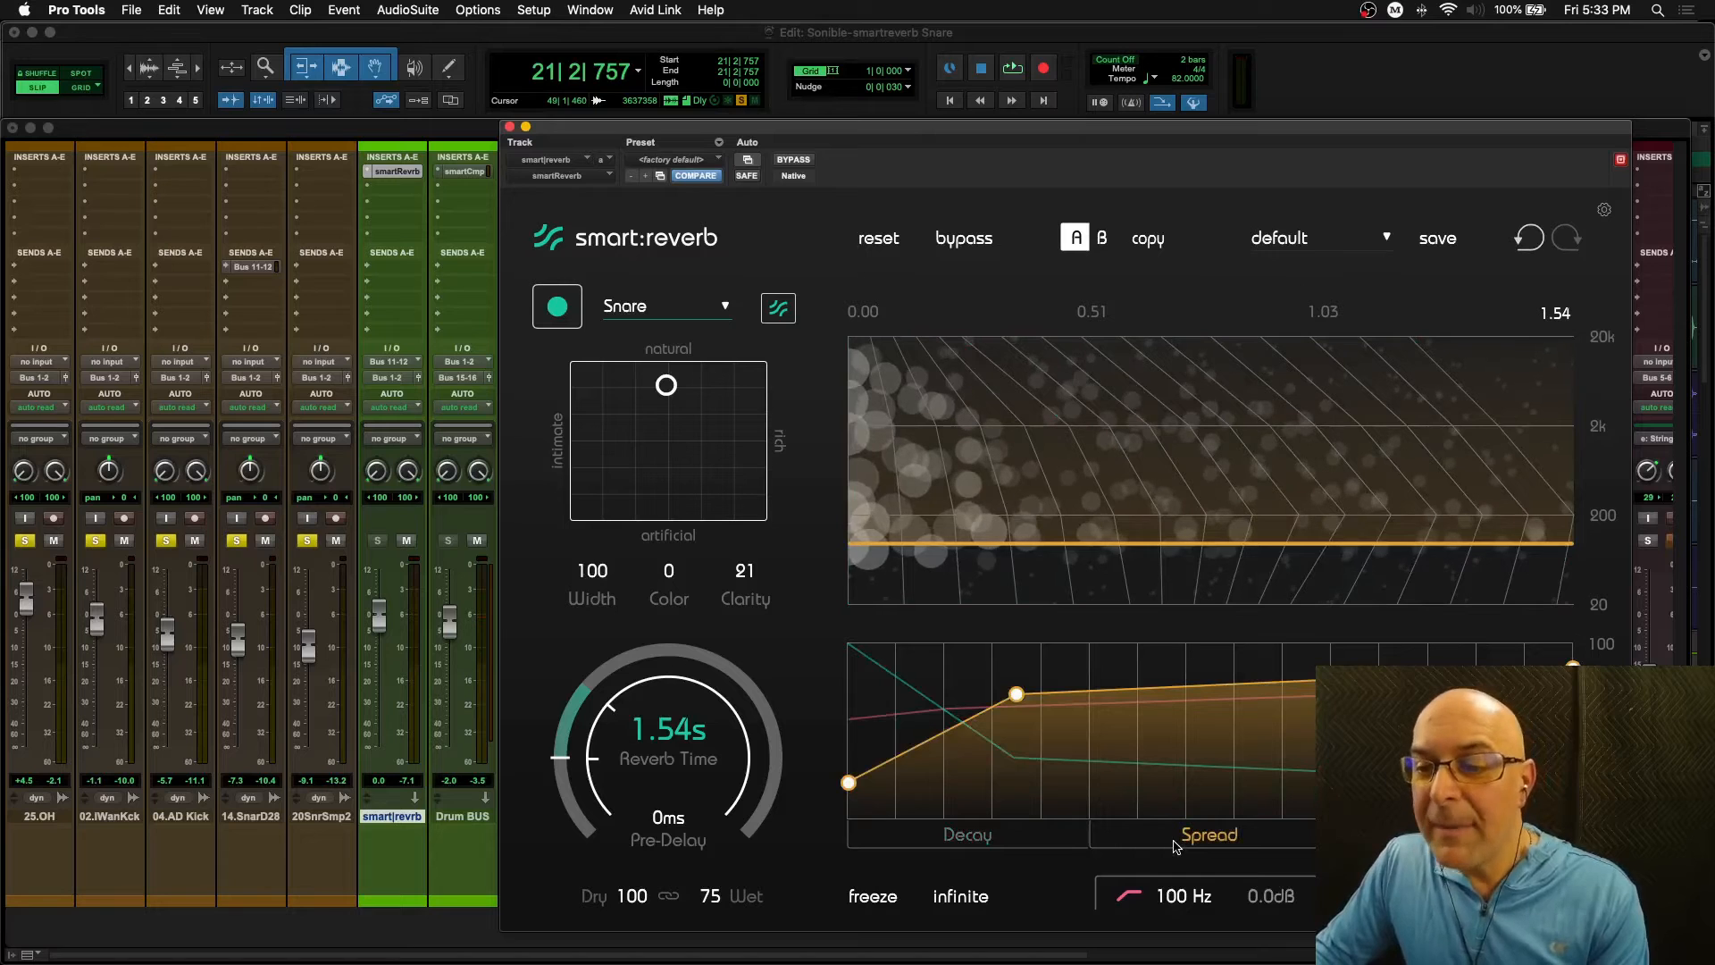
left_click_drag(1016, 694, 1177, 766)
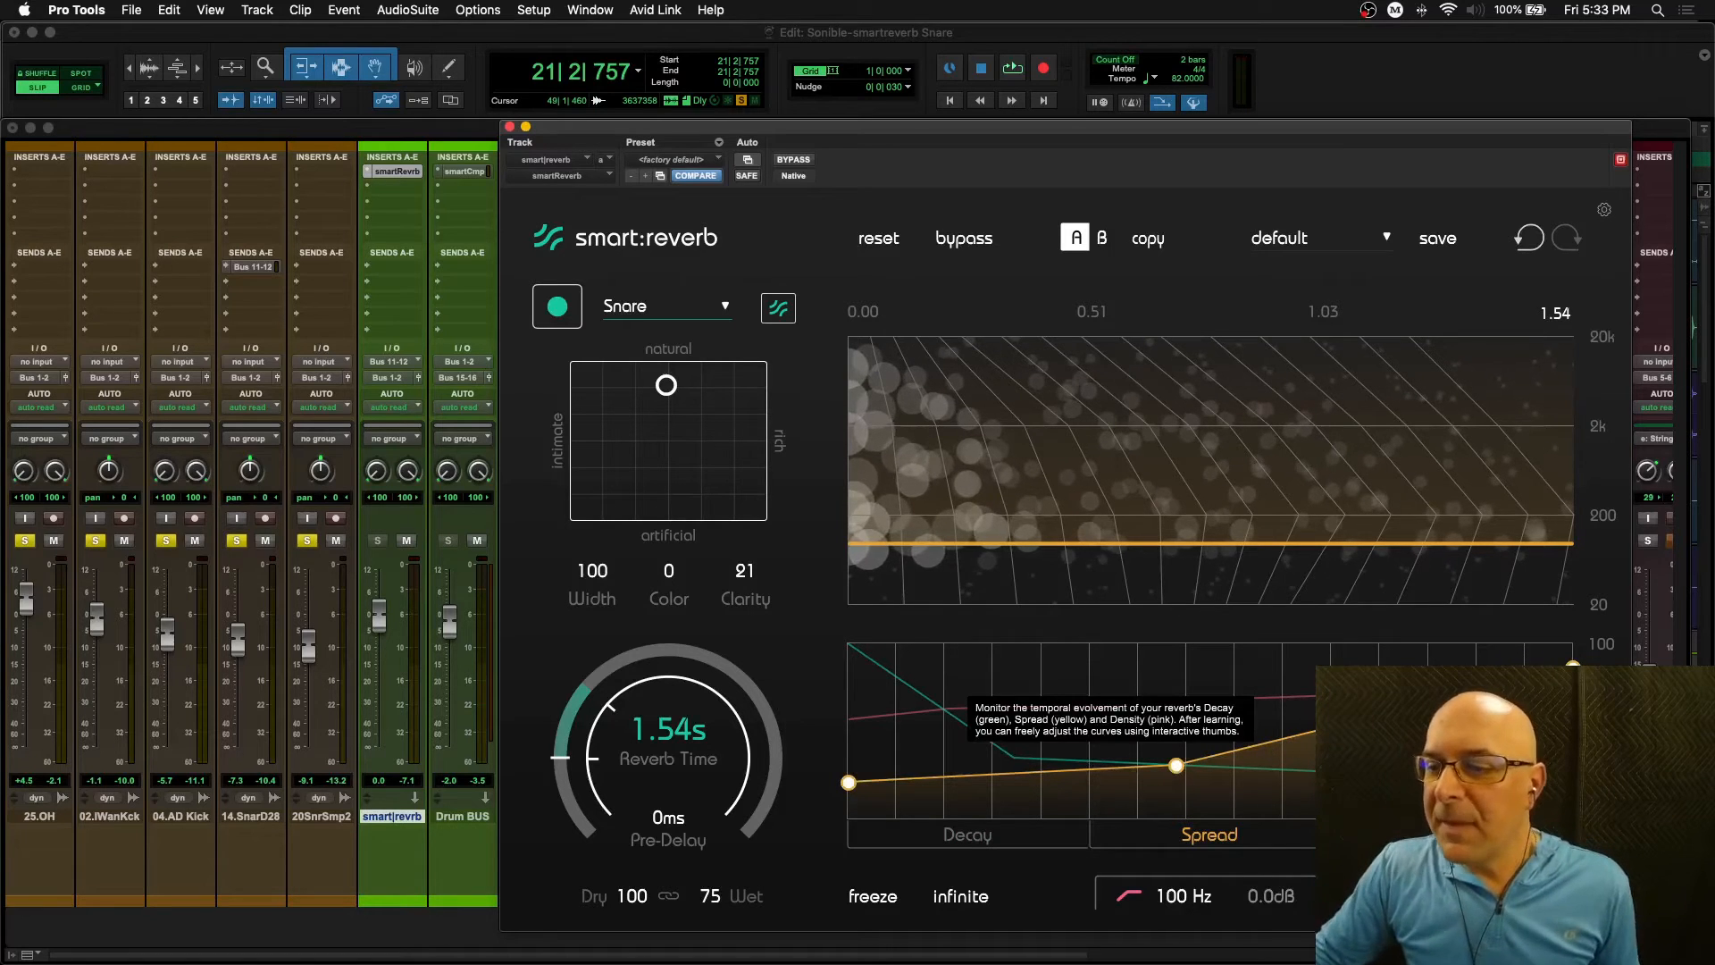
left_click_drag(1176, 765, 1161, 746)
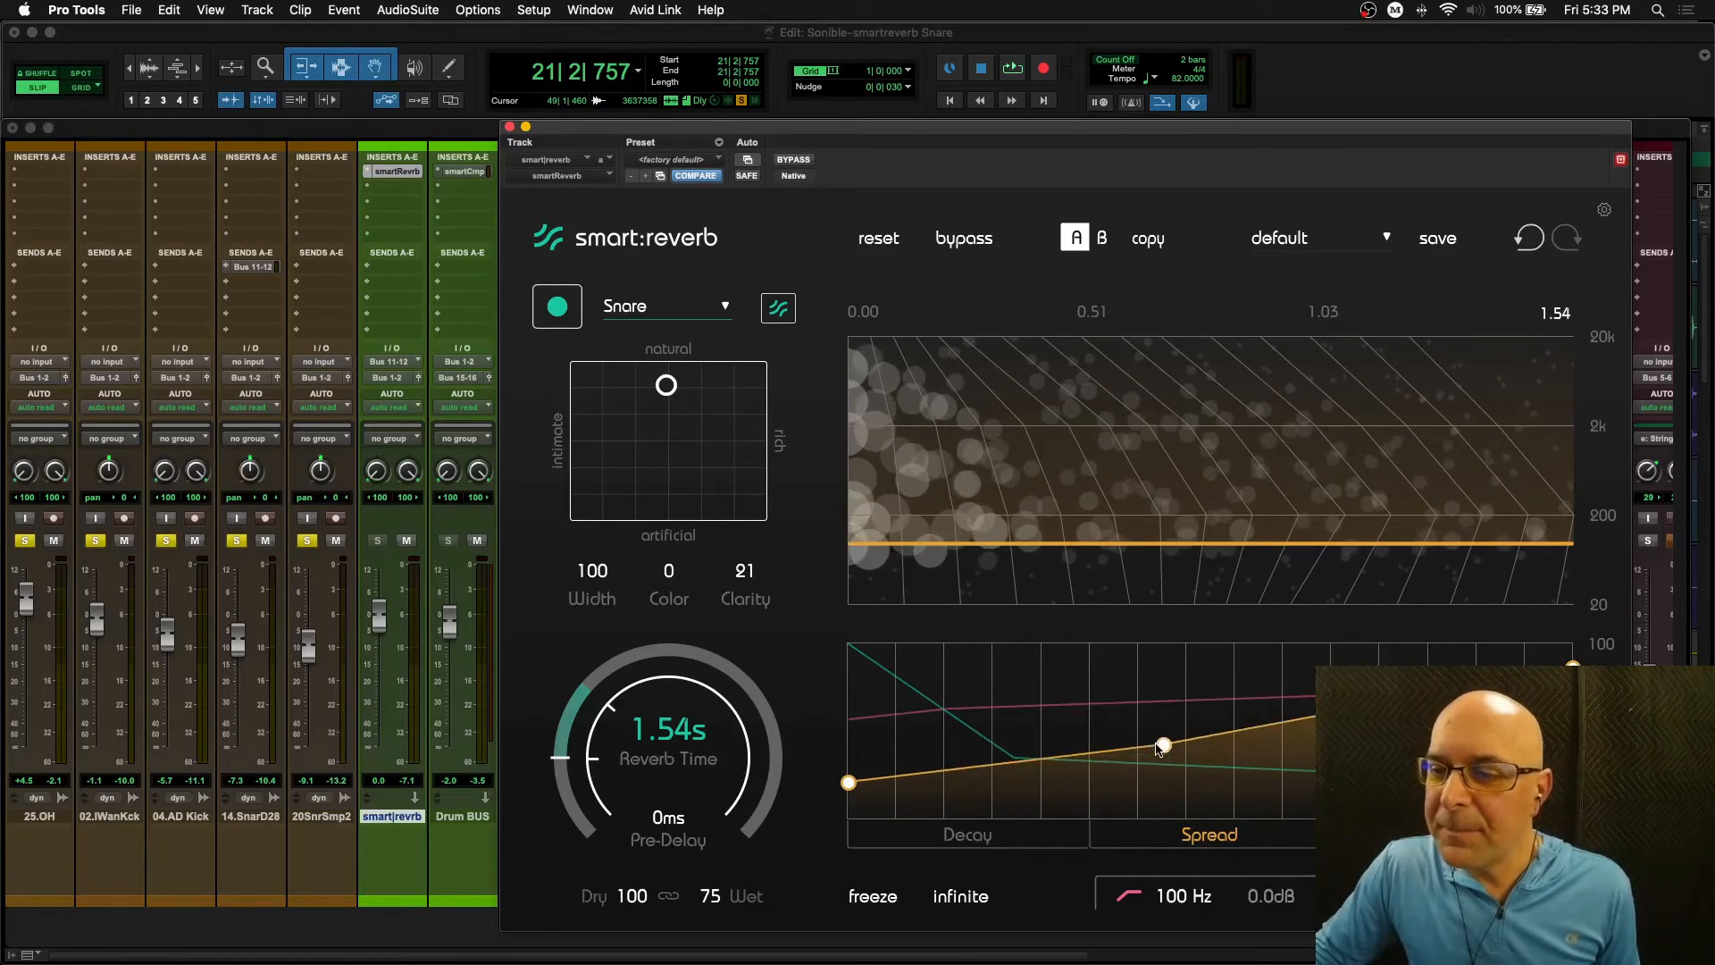
left_click(949, 712)
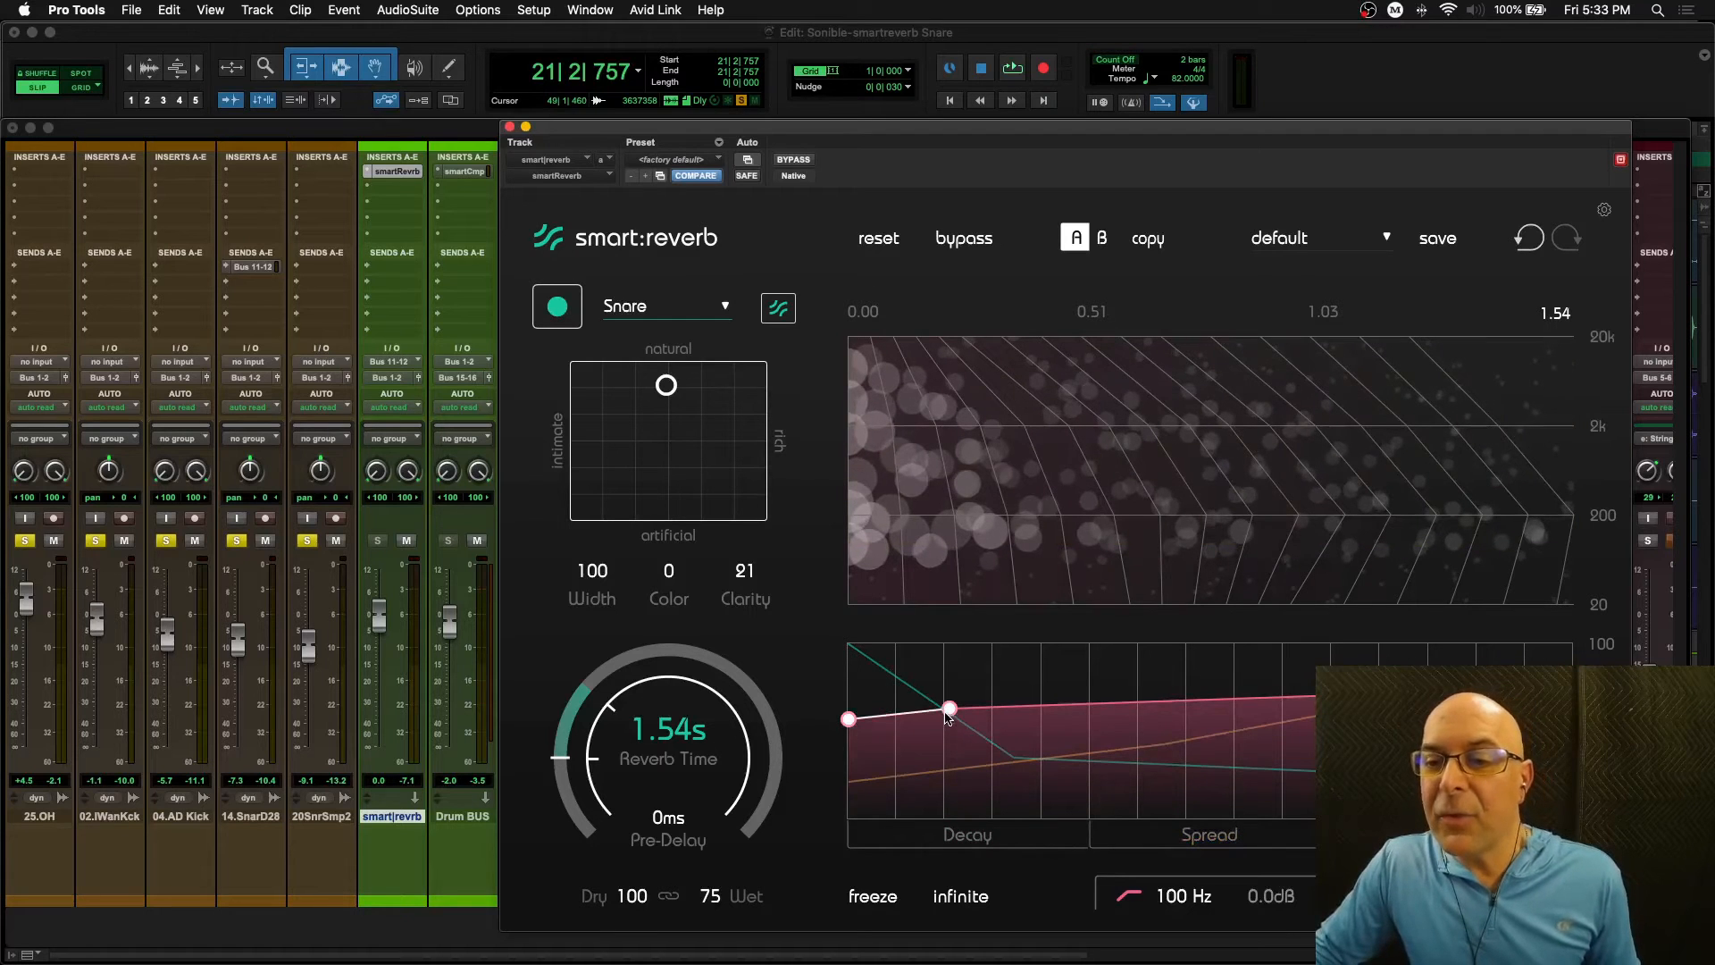
left_click_drag(947, 715, 1018, 691)
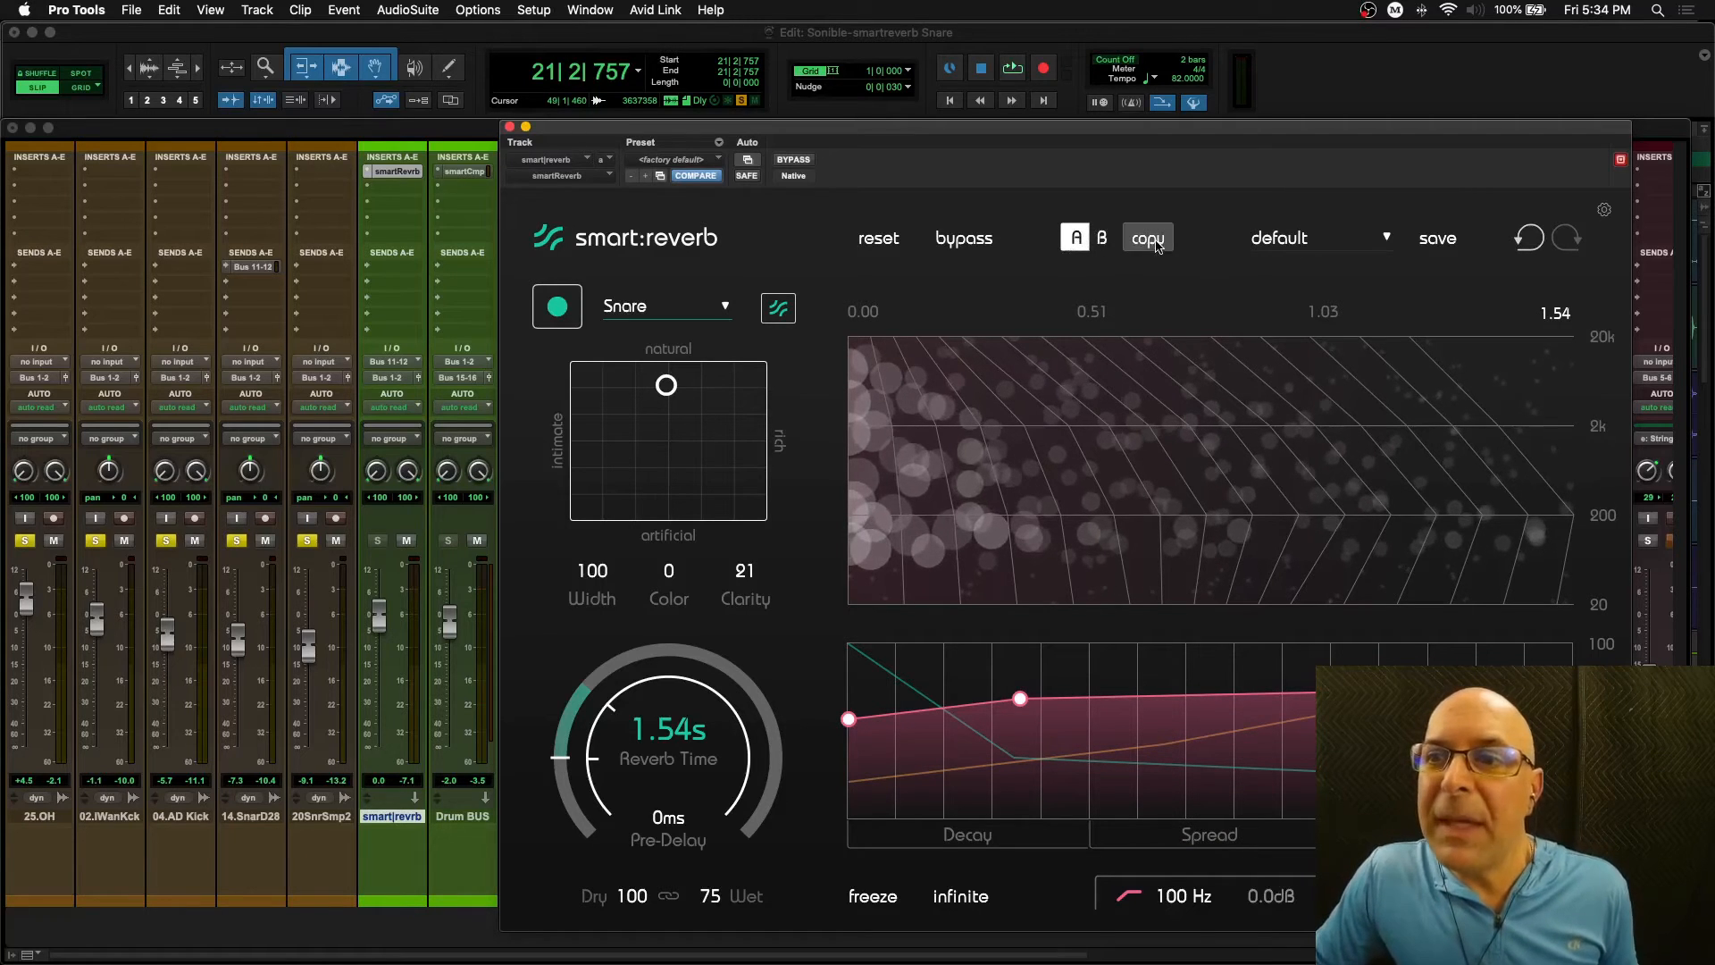
- Switch to state B, choose the Universal profile, and learn the signal during playback
left_click(1104, 240)
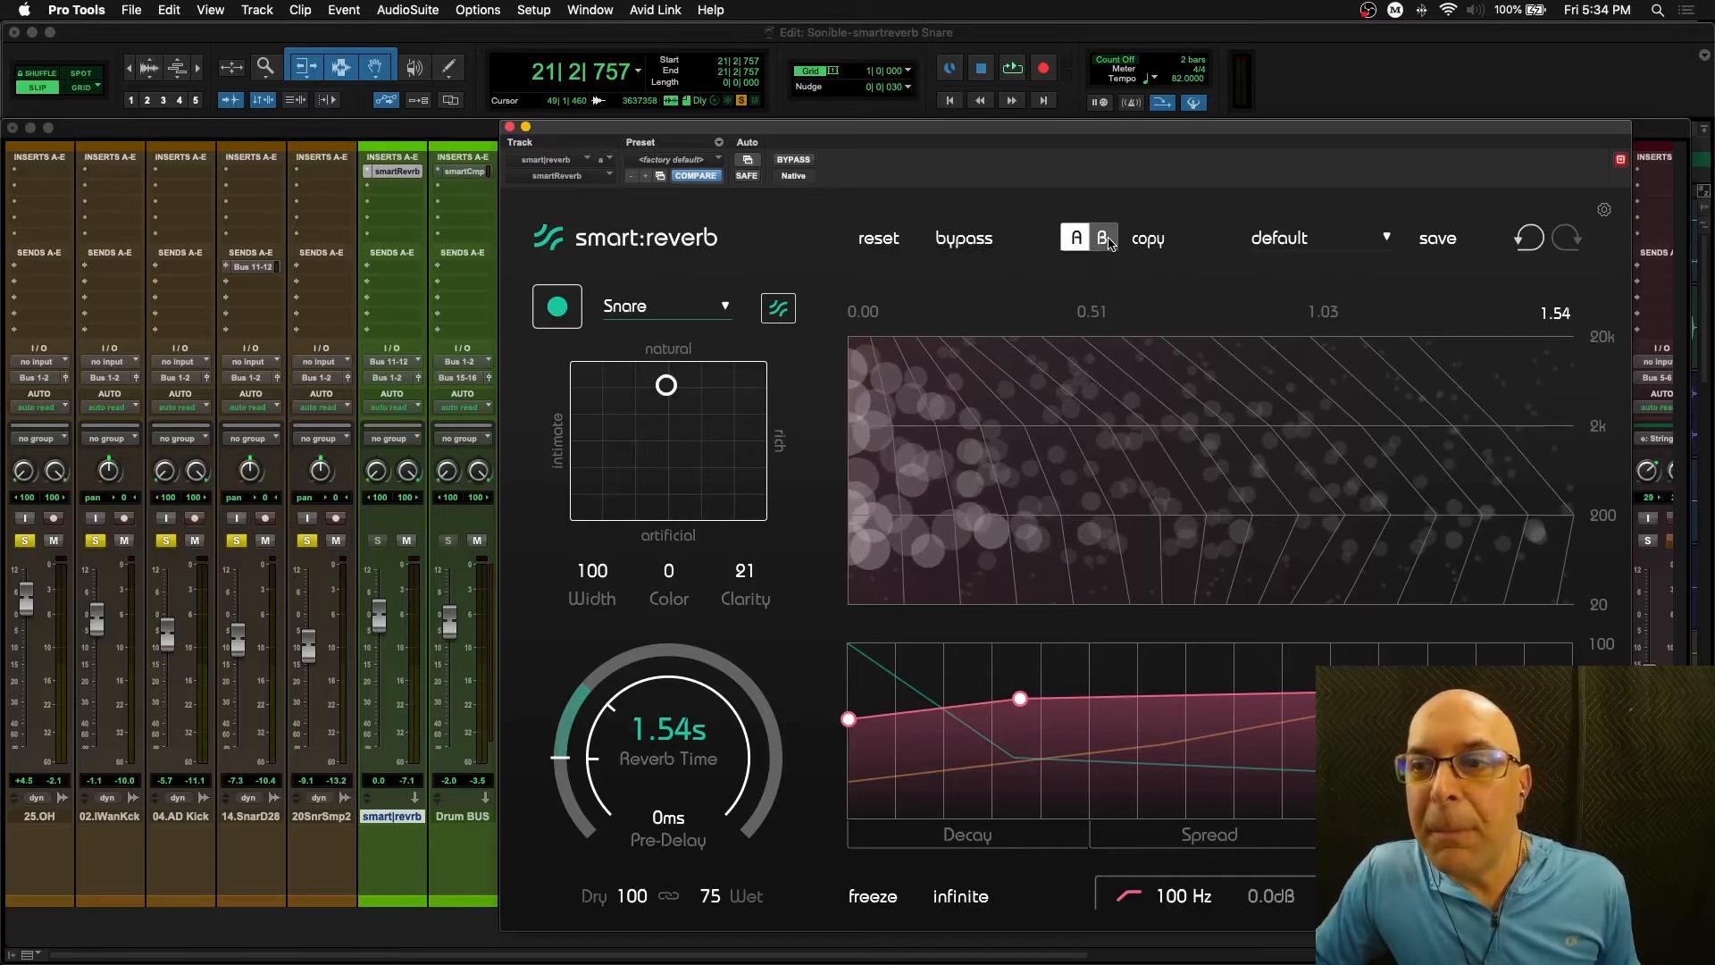
left_click(727, 308)
left_click(664, 336)
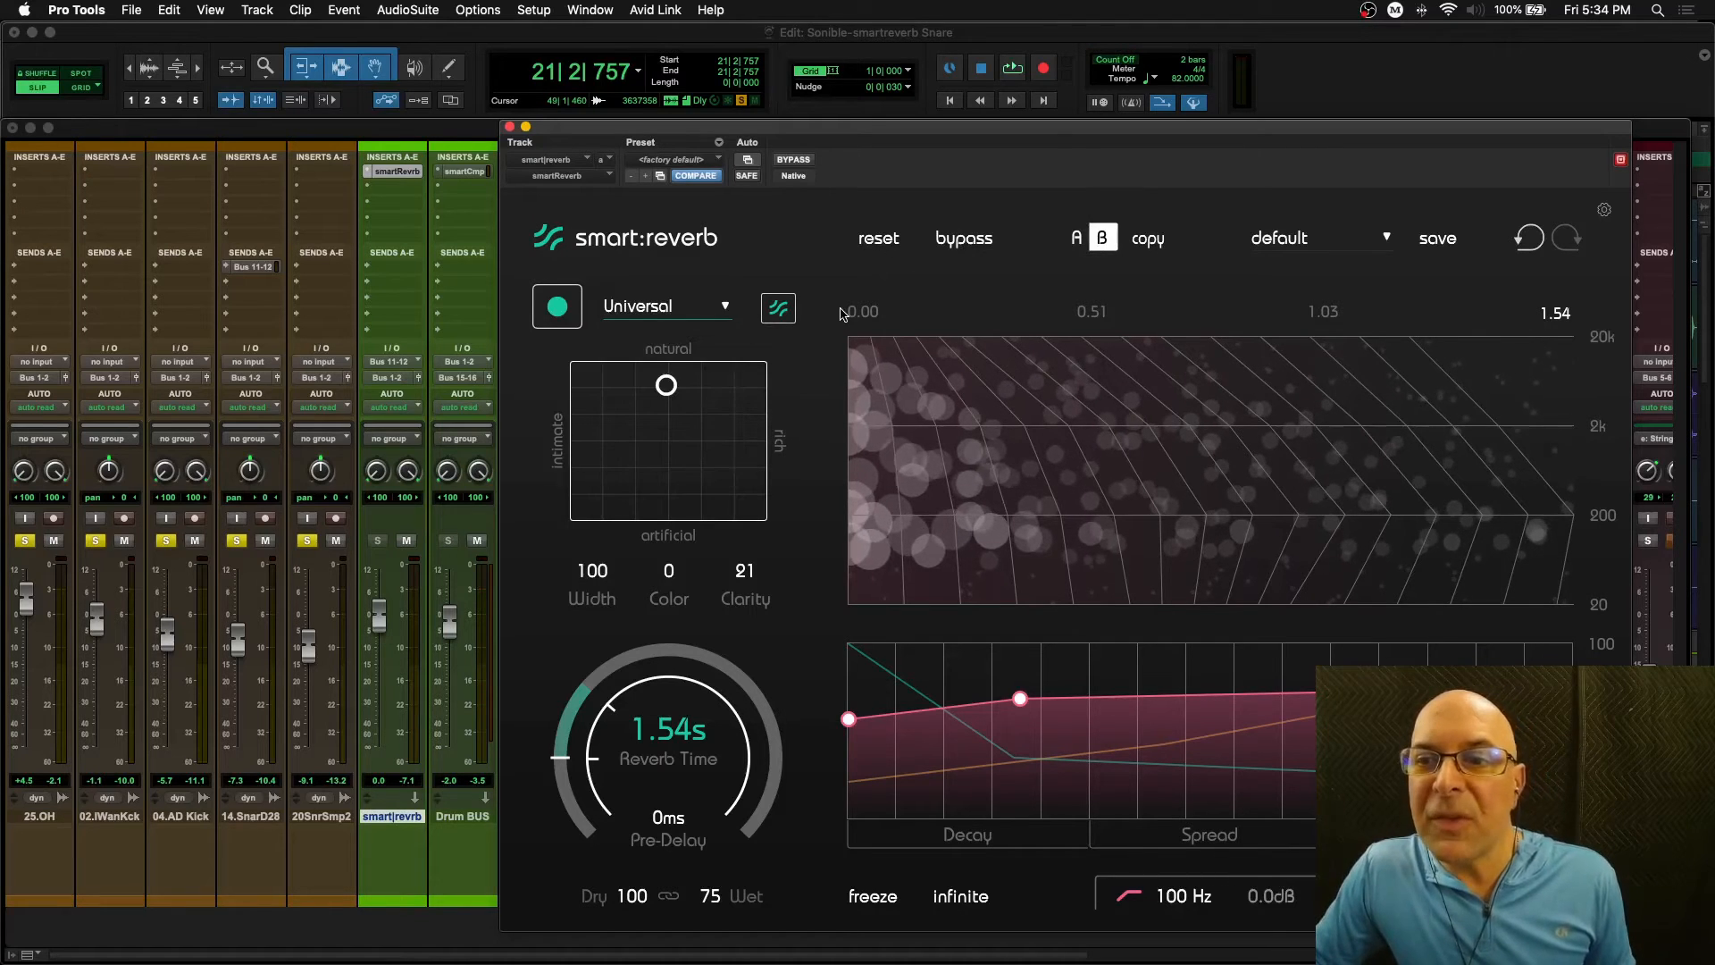
key("space")
left_click(556, 309)
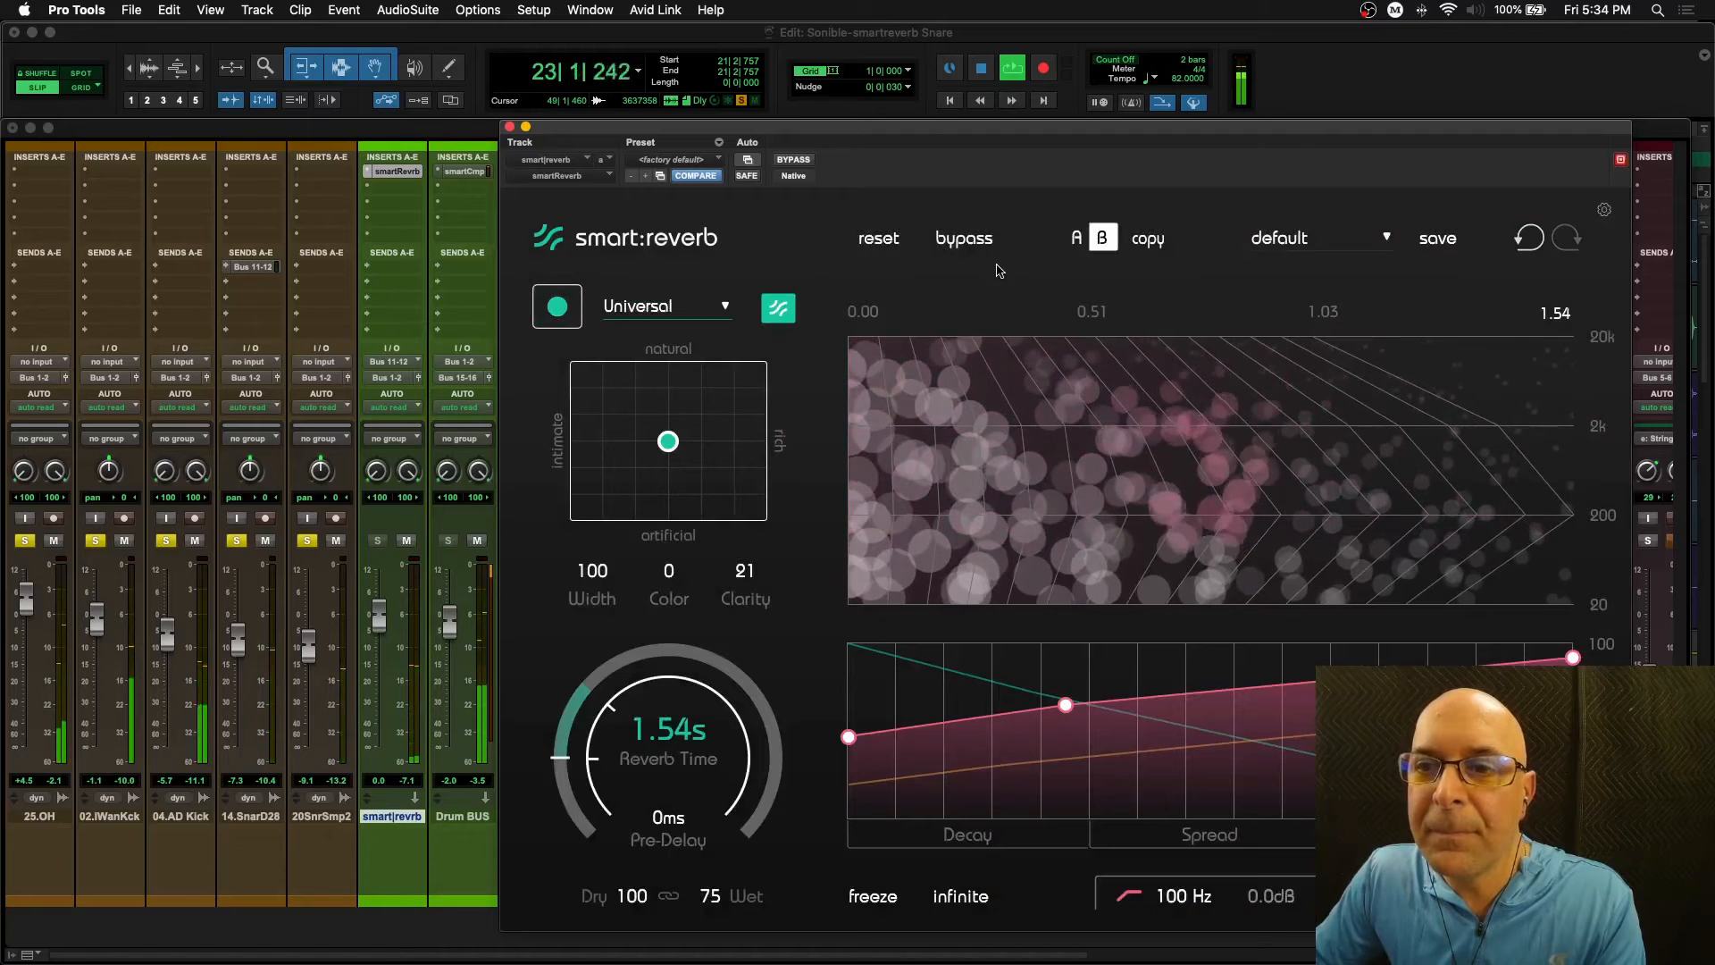
key("space")
- Compare the Snare reverb in state A with the Universal reverb in state B by playing back each one
left_click(1075, 243)
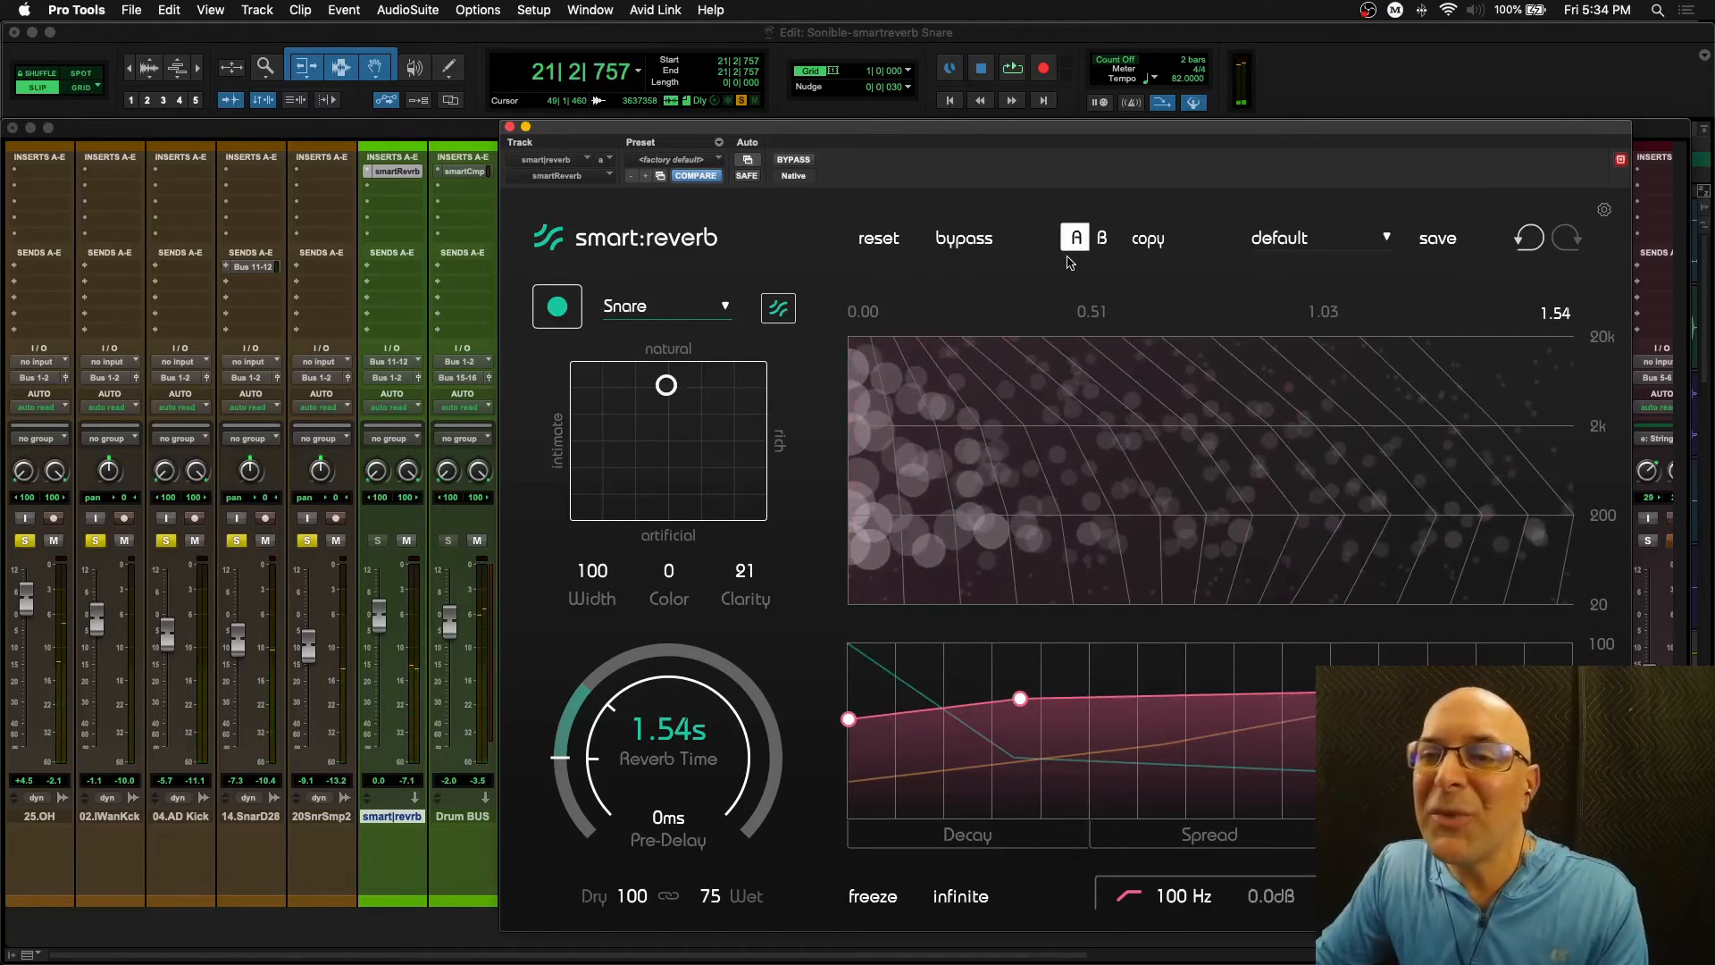
key("space")
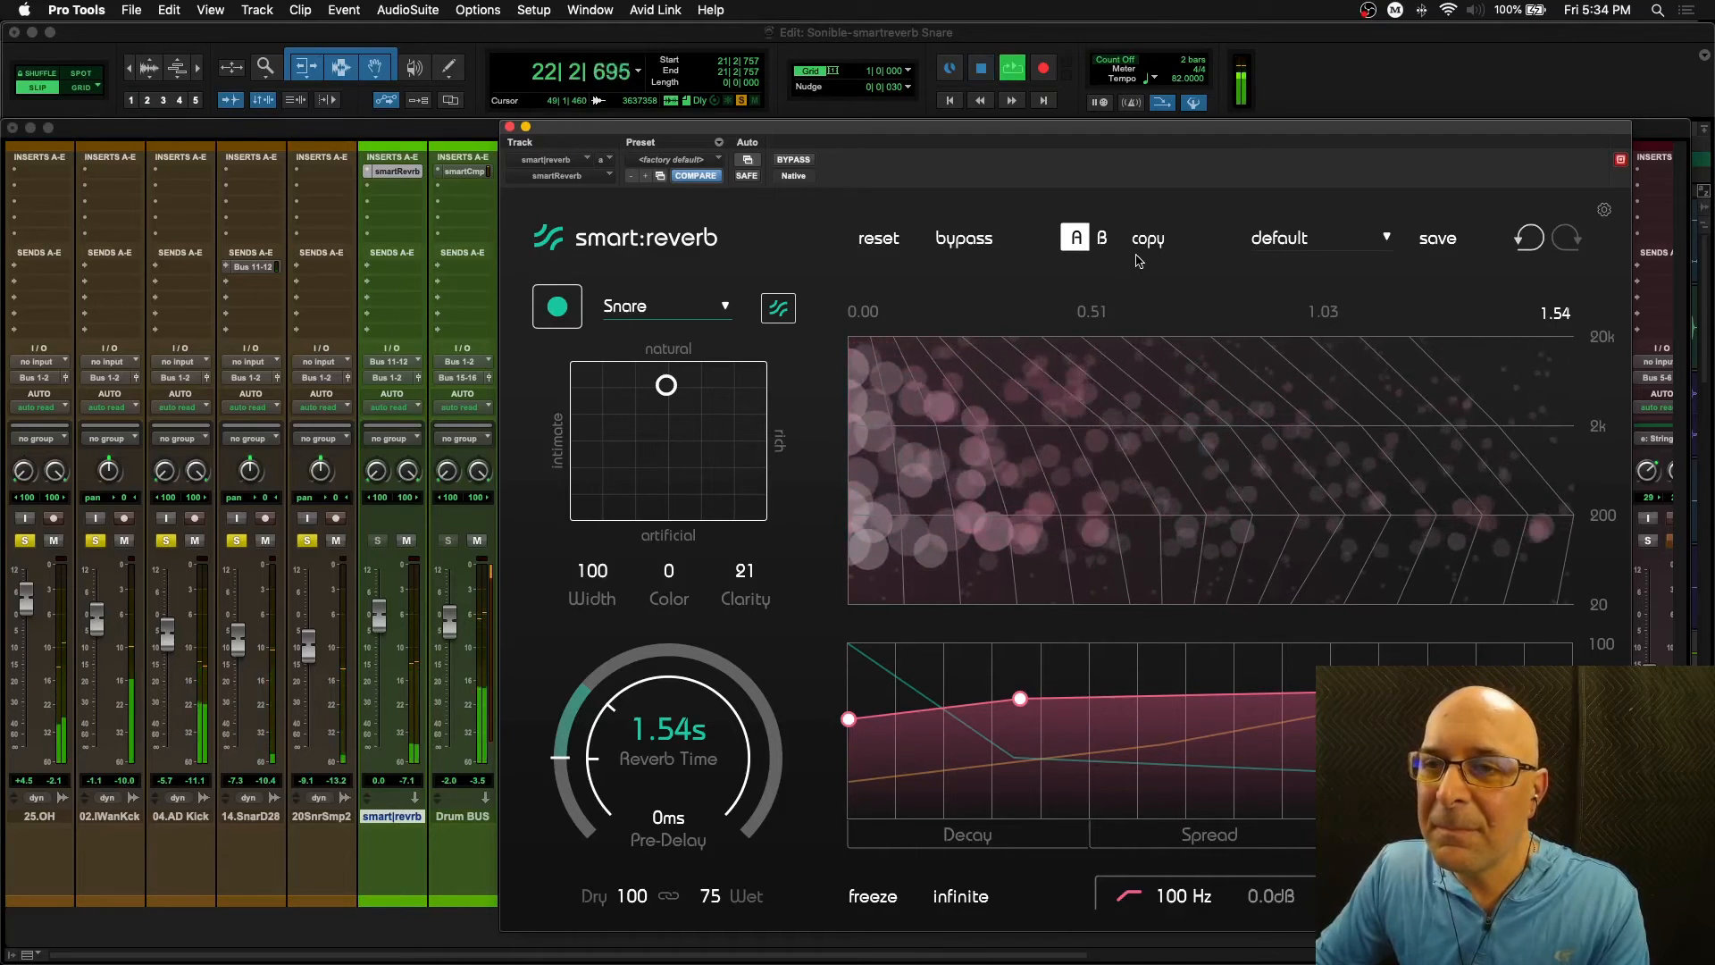
key("space")
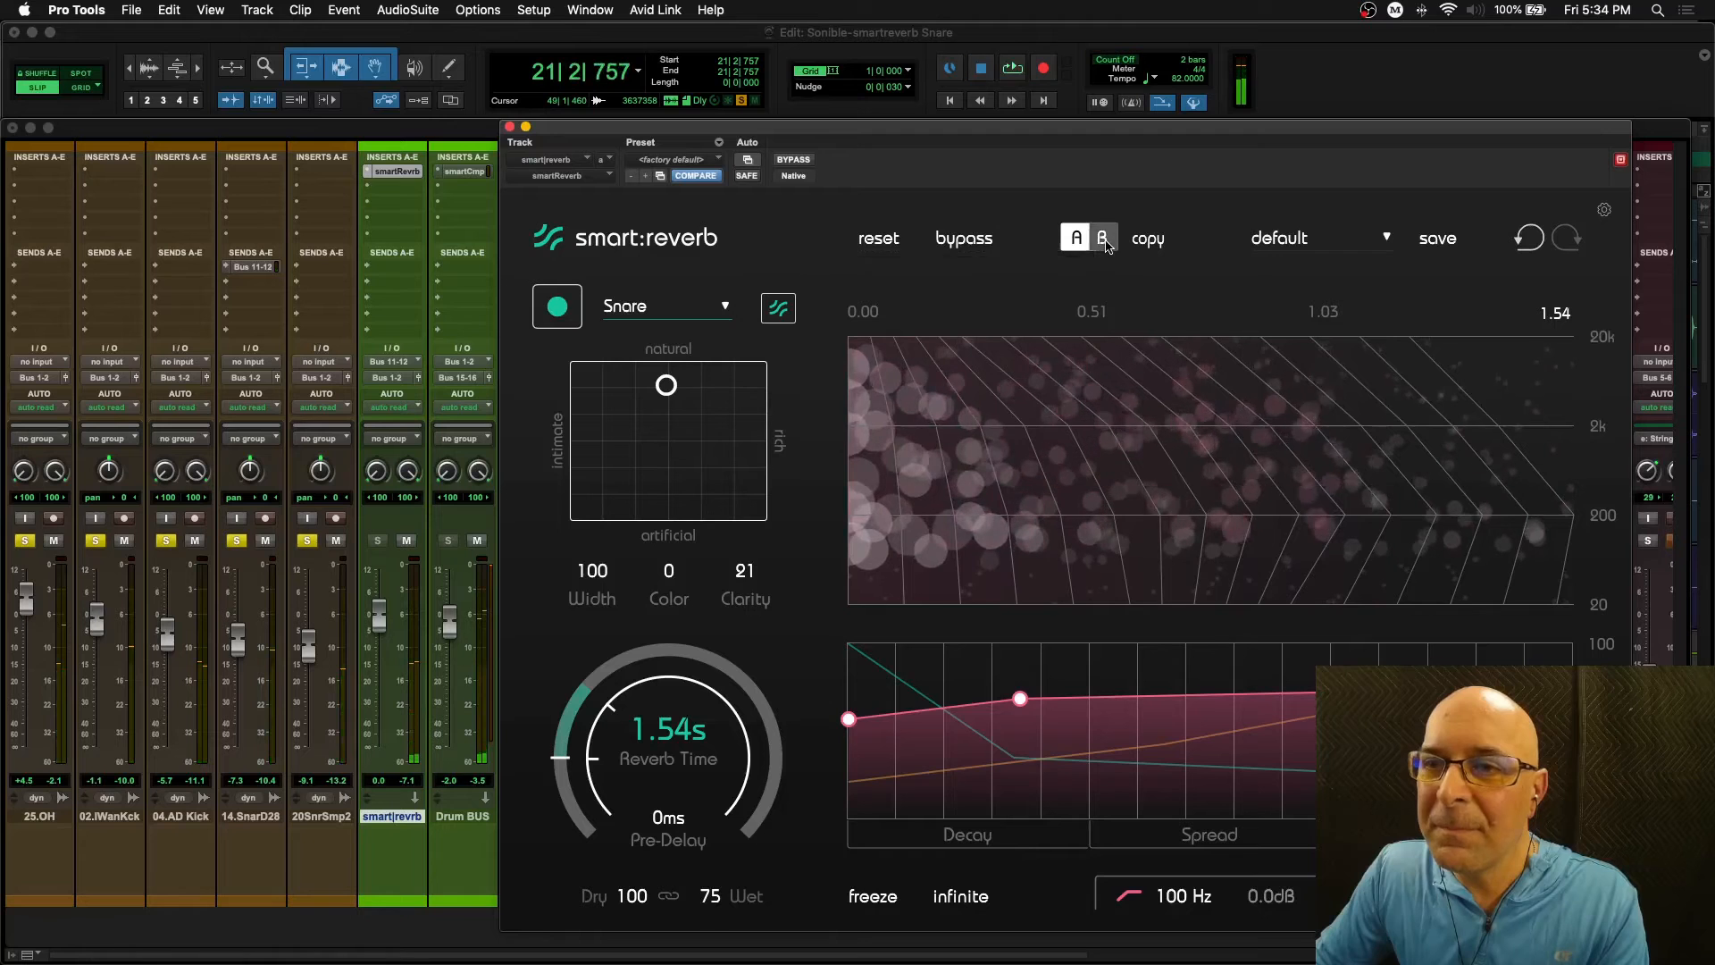
left_click(1113, 251)
key("space")
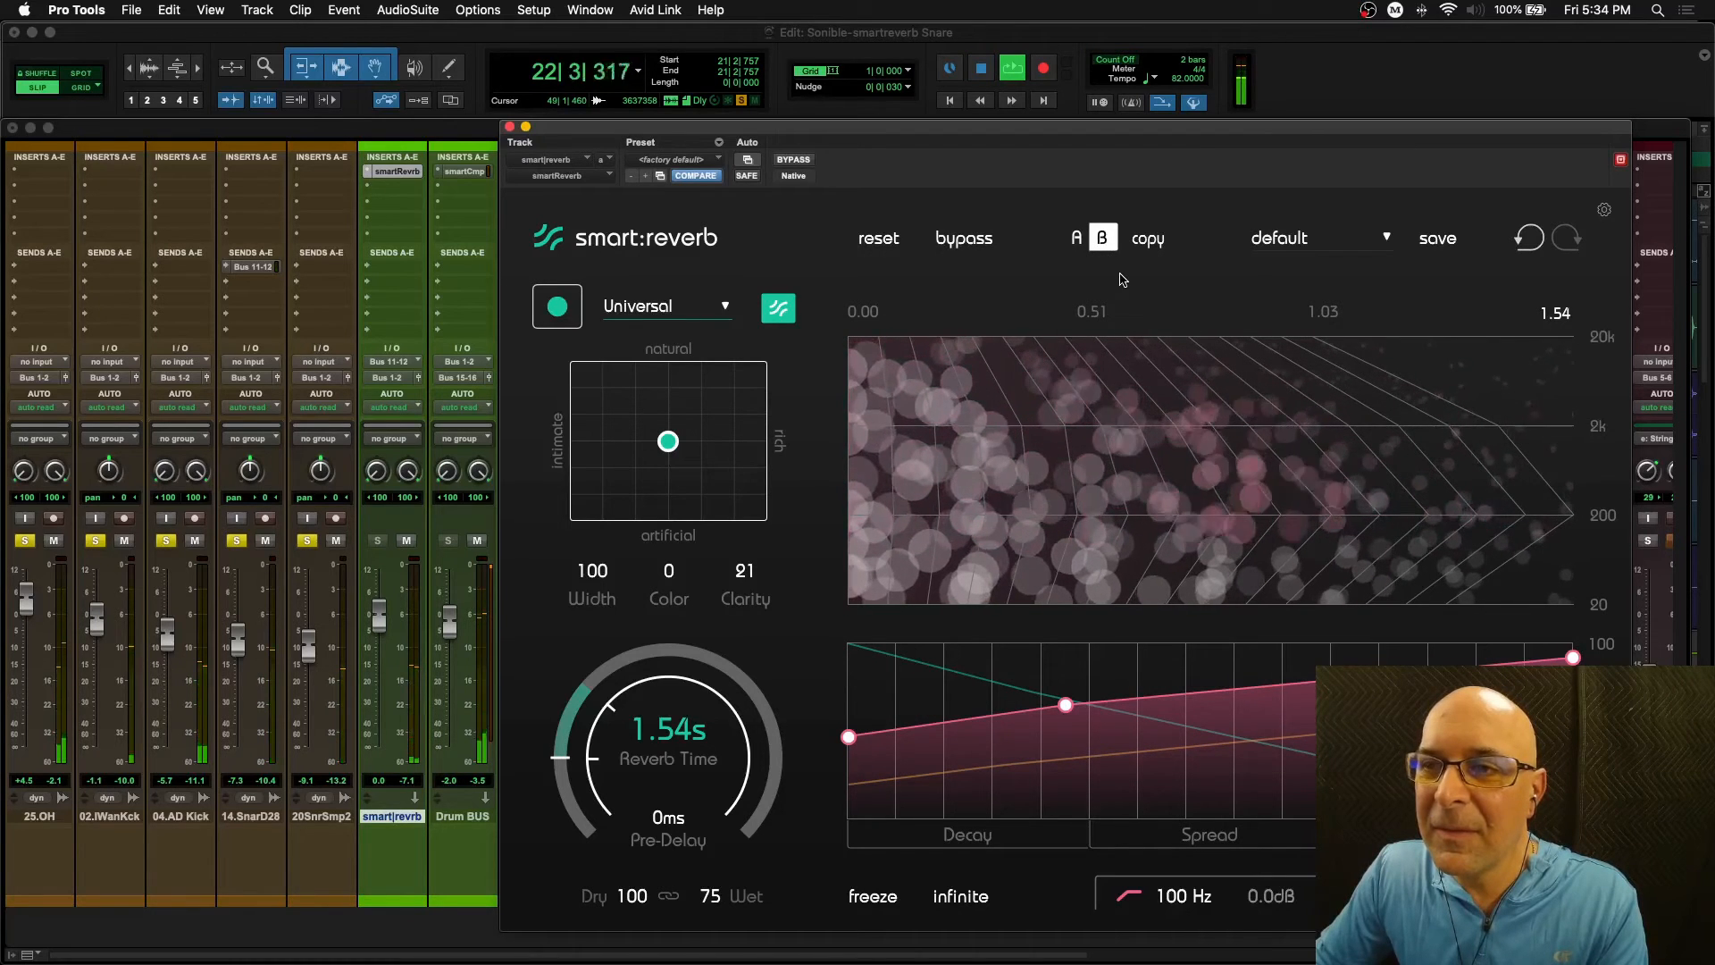
key("space")
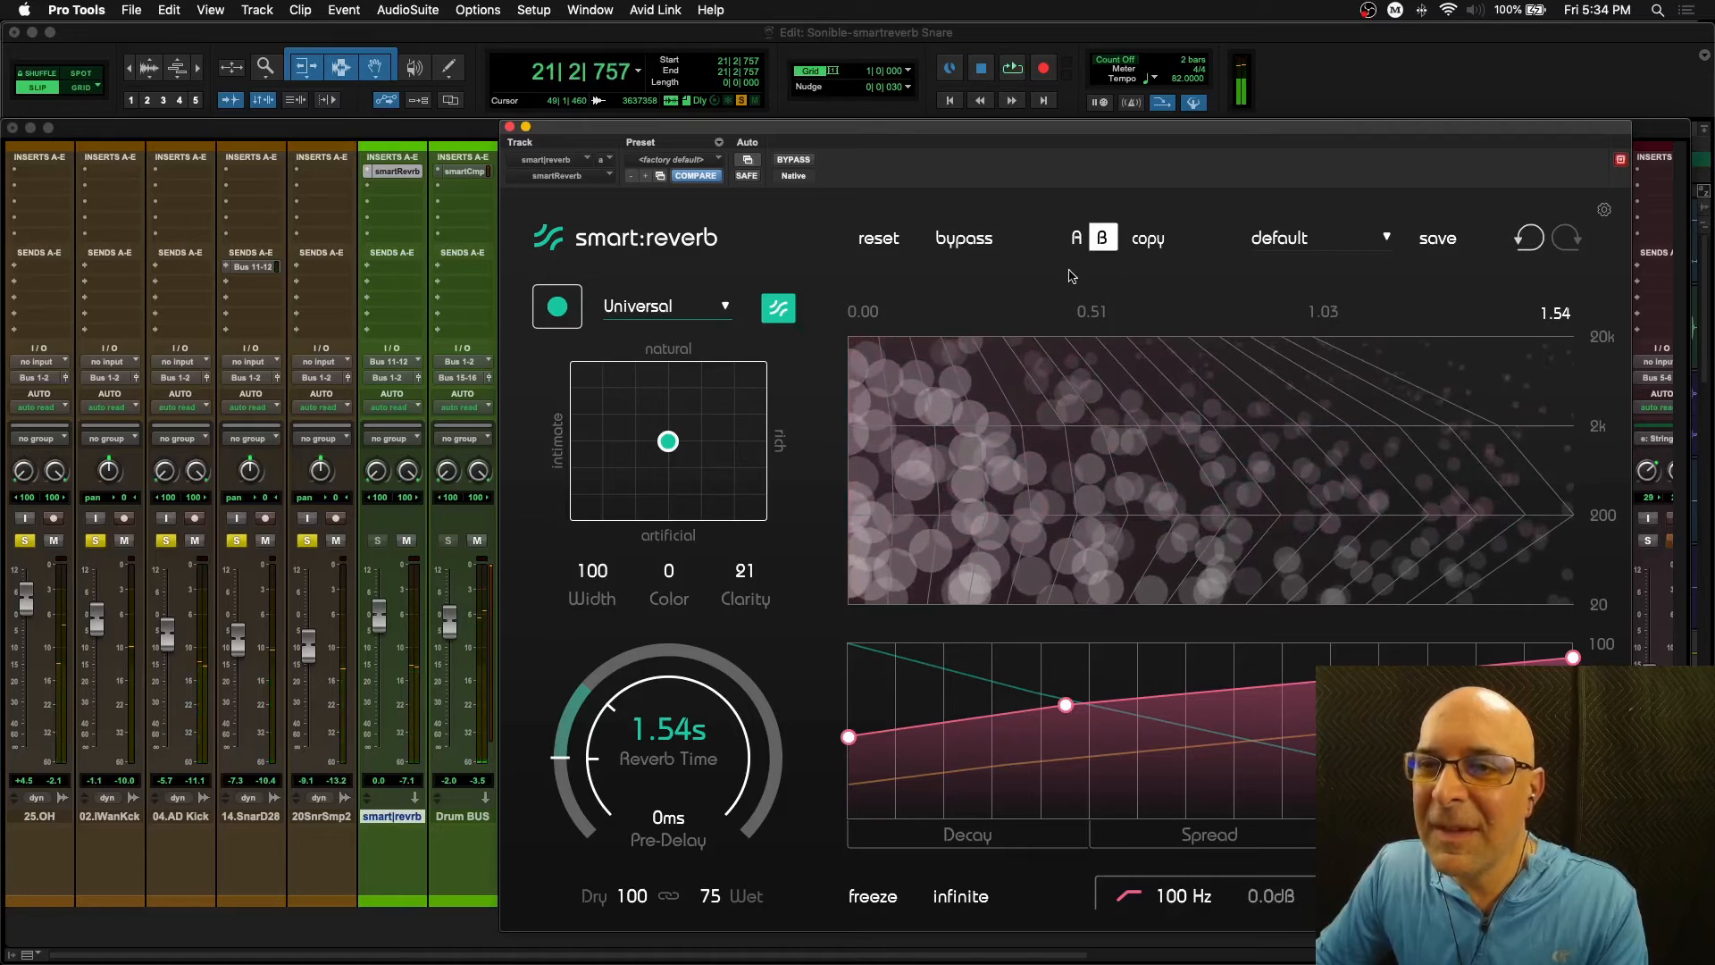
- Move state B's Reverb Matrix thumb toward intimate, and expand the EQ to audition with its topmost filter band selected
left_click_drag(668, 441, 606, 441)
left_click(1549, 895)
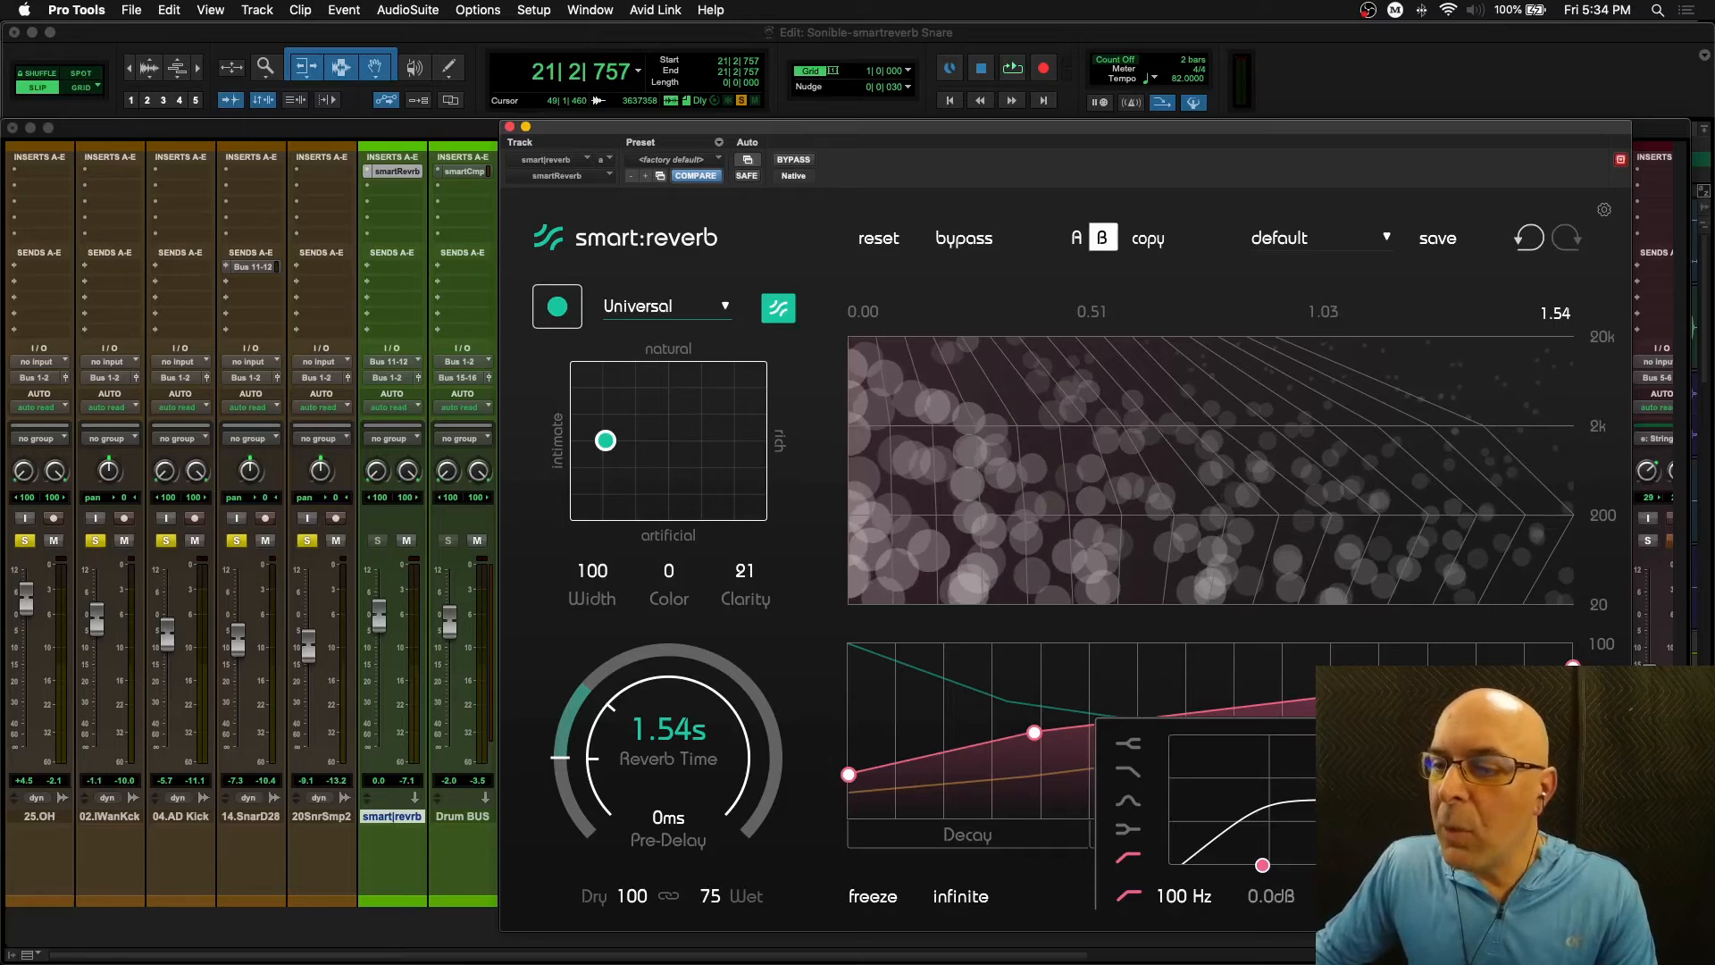
left_click(1129, 745)
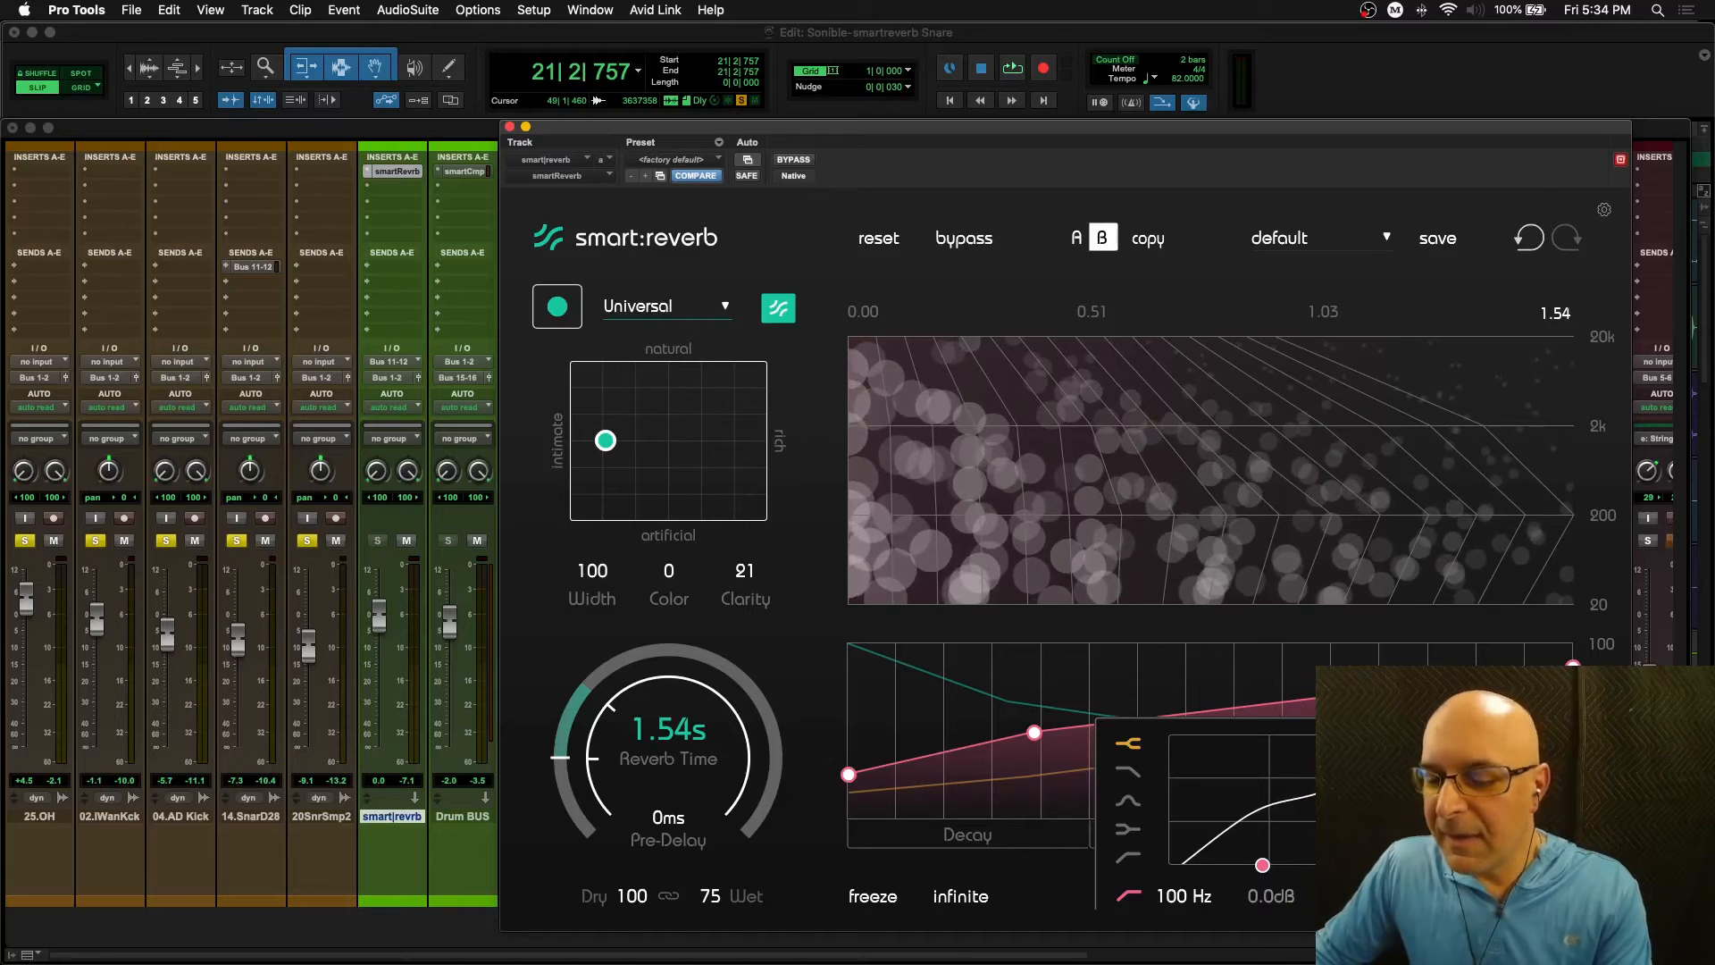
key("space")
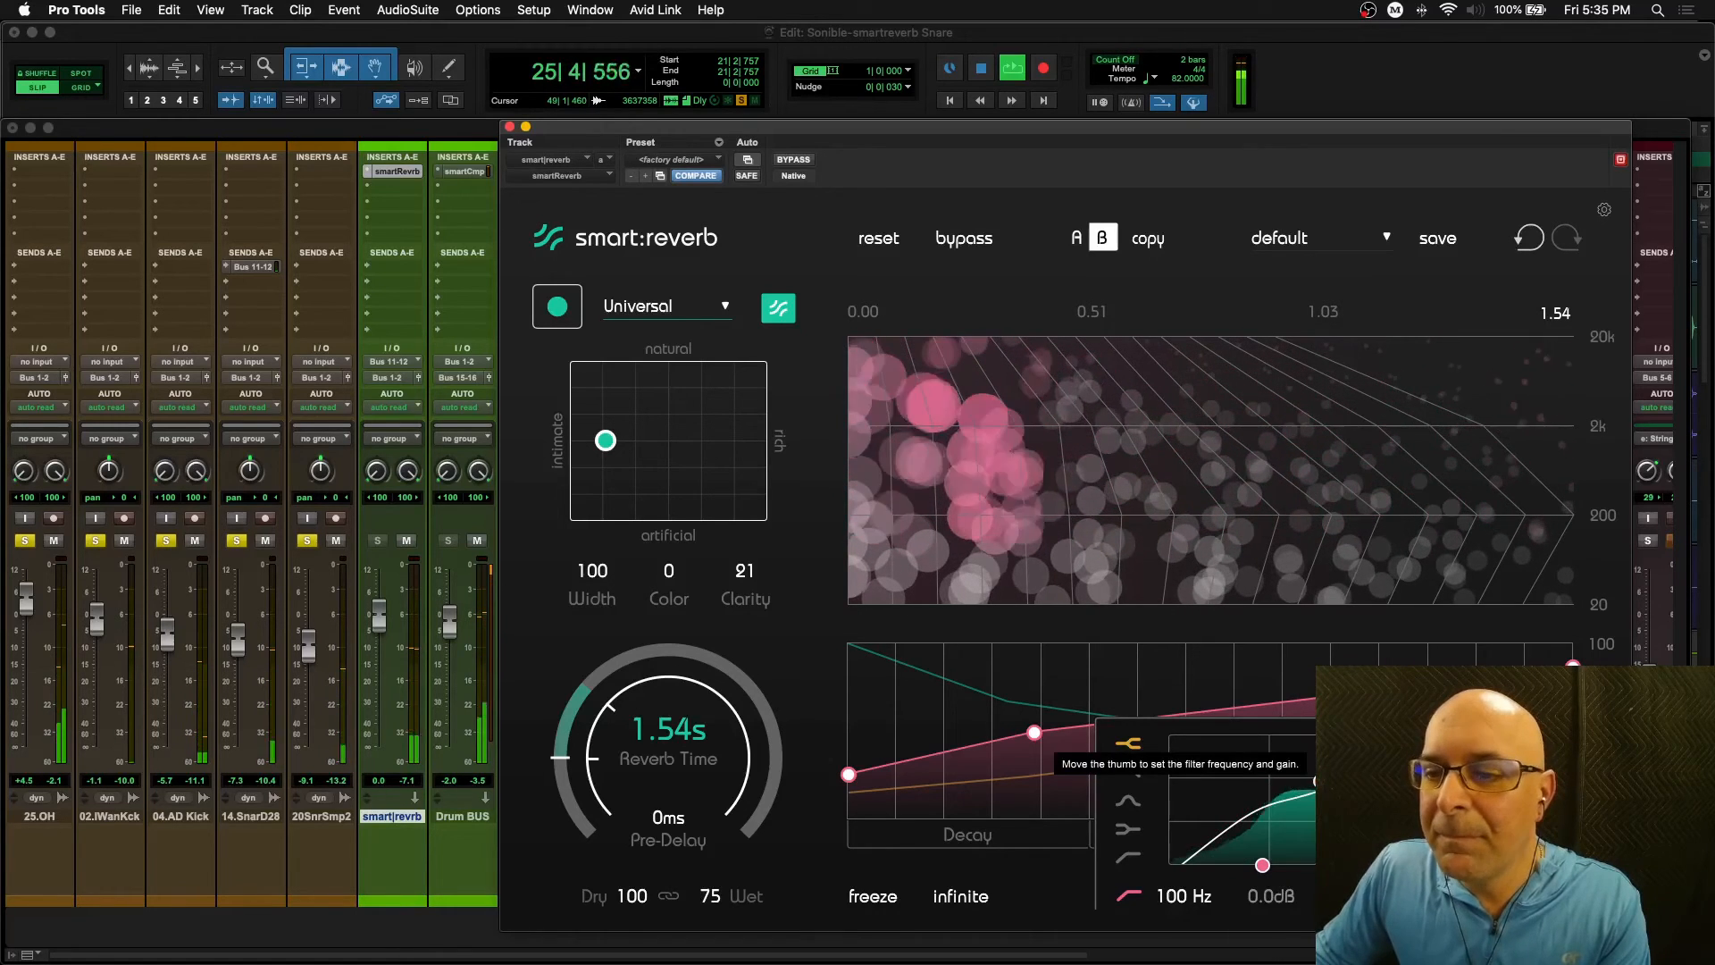
key("space")
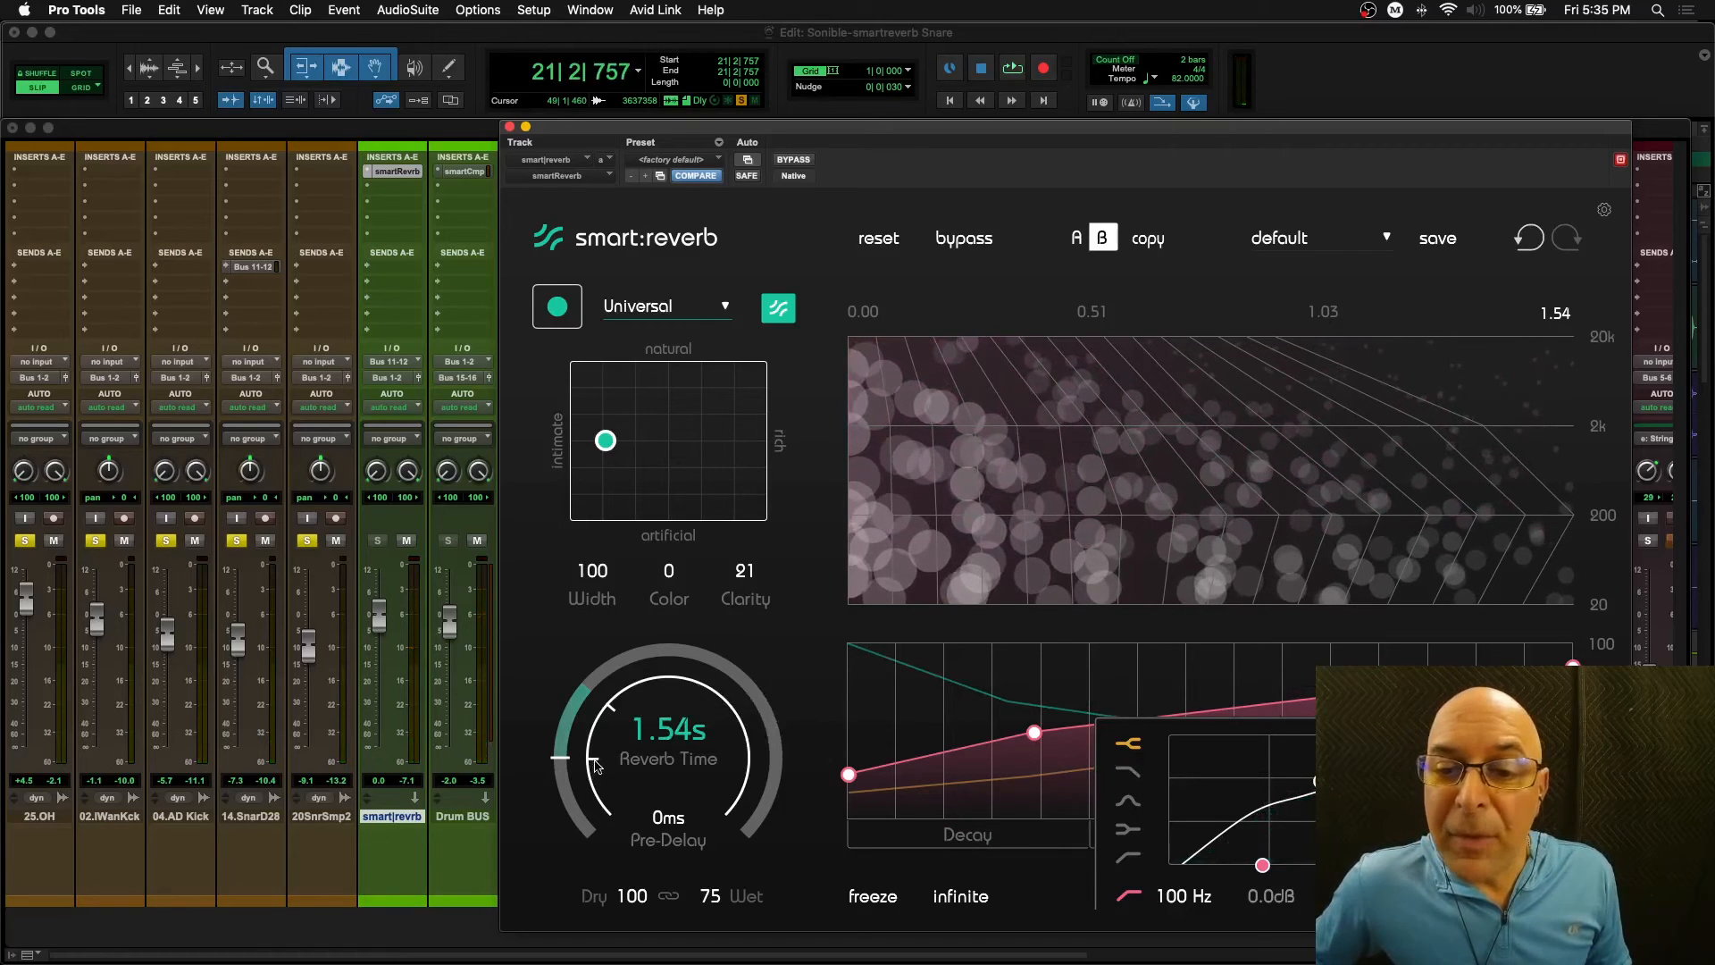
- Set the pre-delay to 20 ms and audition the result with Dry at 100 and Wet at 75
left_click_drag(600, 724, 608, 737)
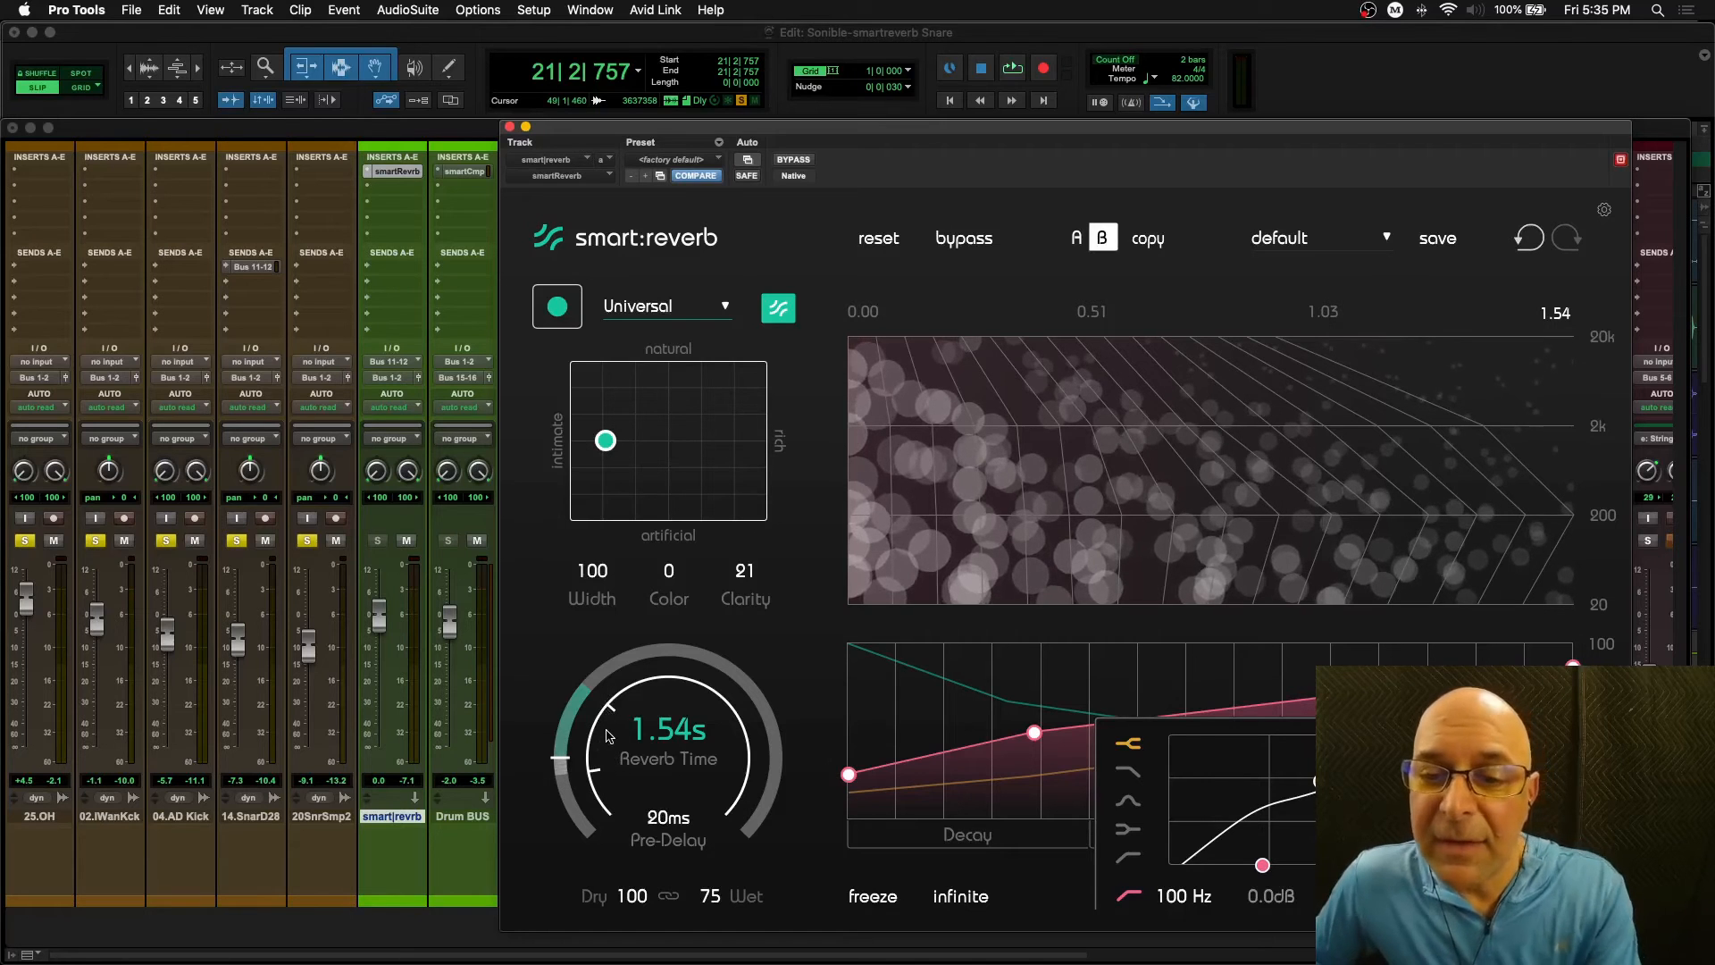
key("space")
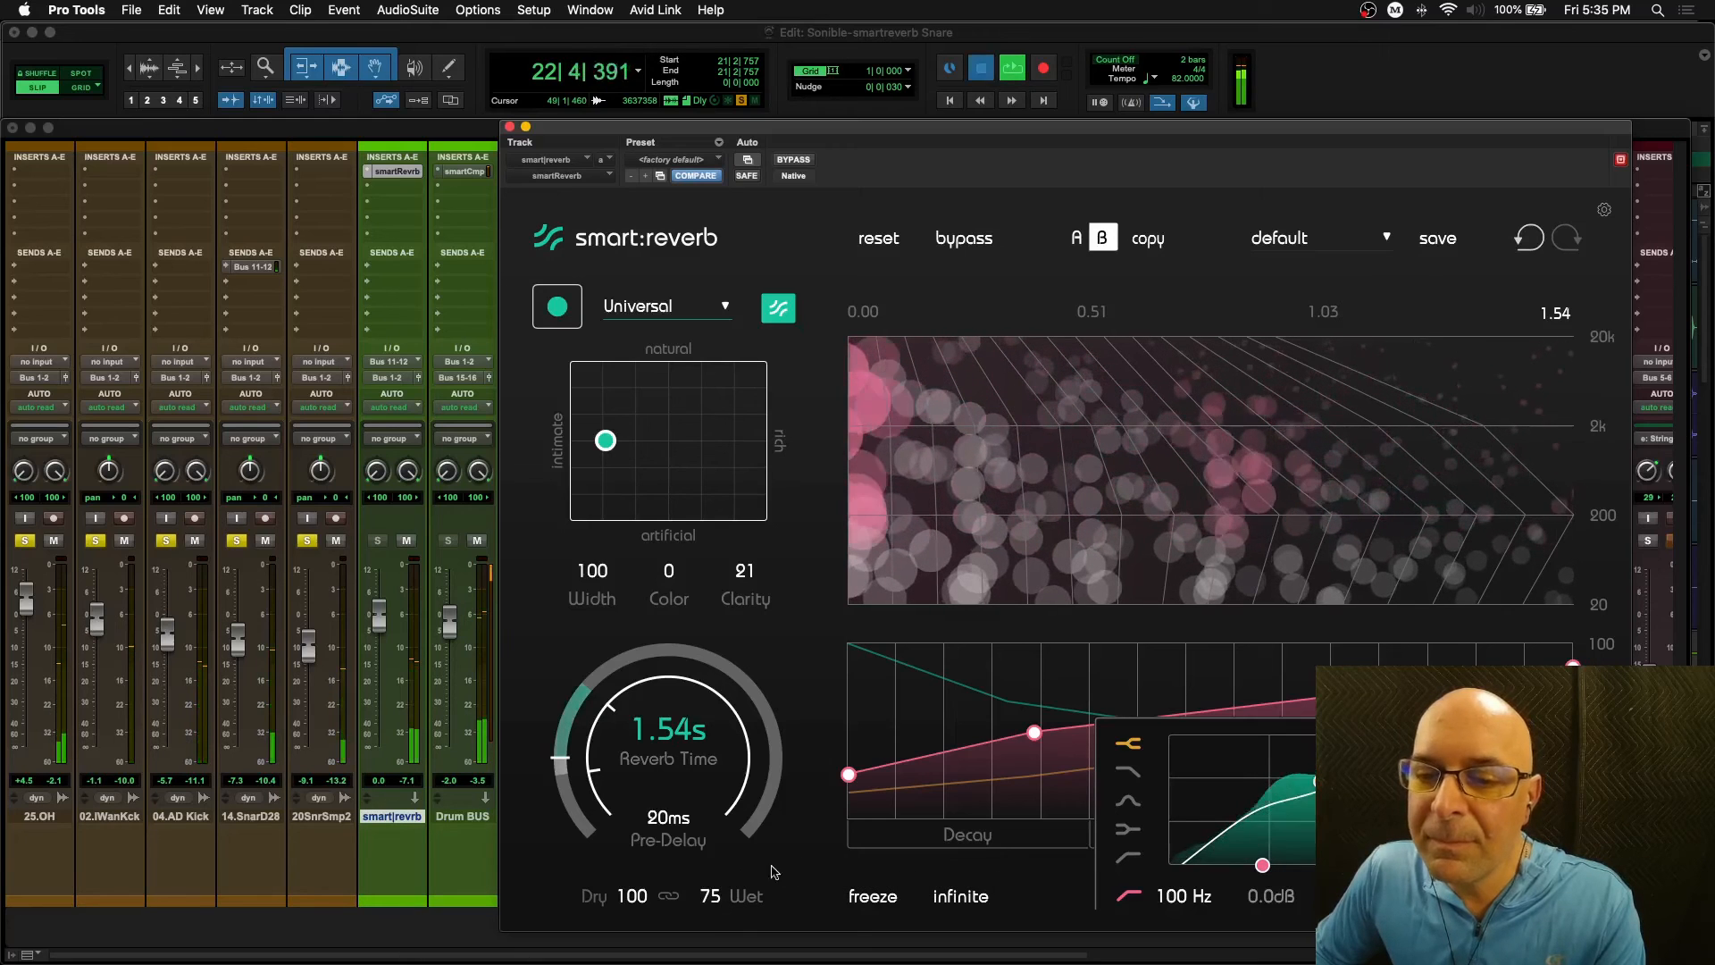
key("space")
left_click_drag(632, 896, 636, 936)
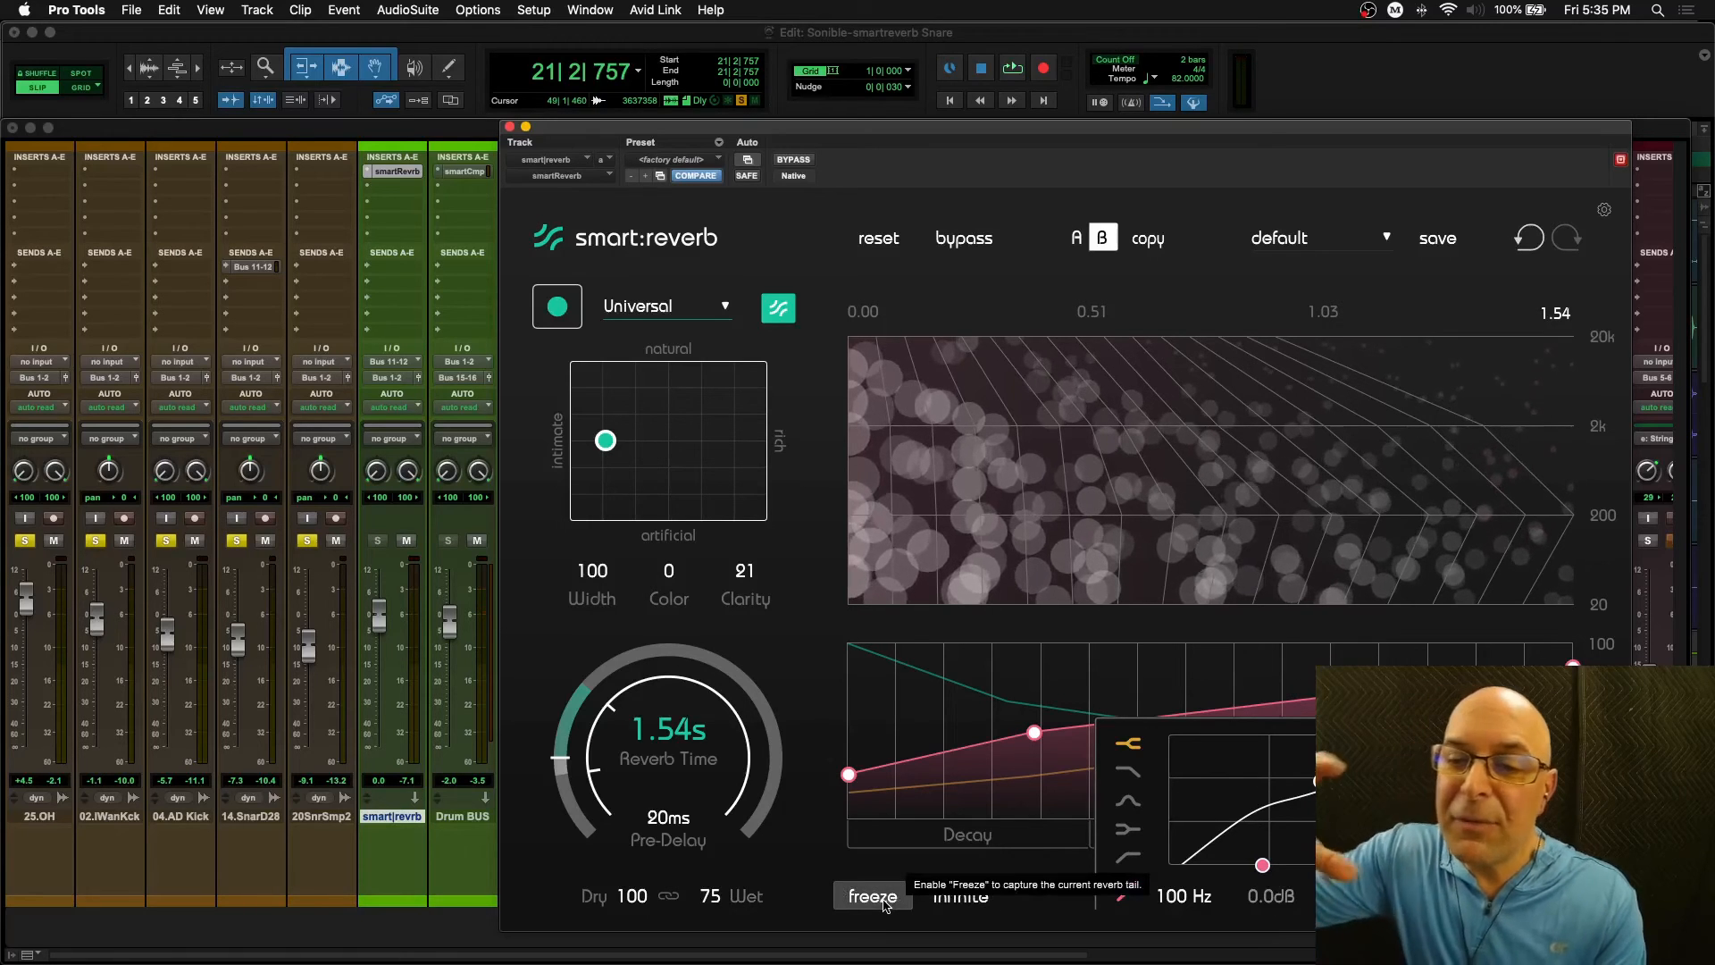
- Enable the infinite reverb time for a short audition, and turn it off
left_click(961, 897)
key("space")
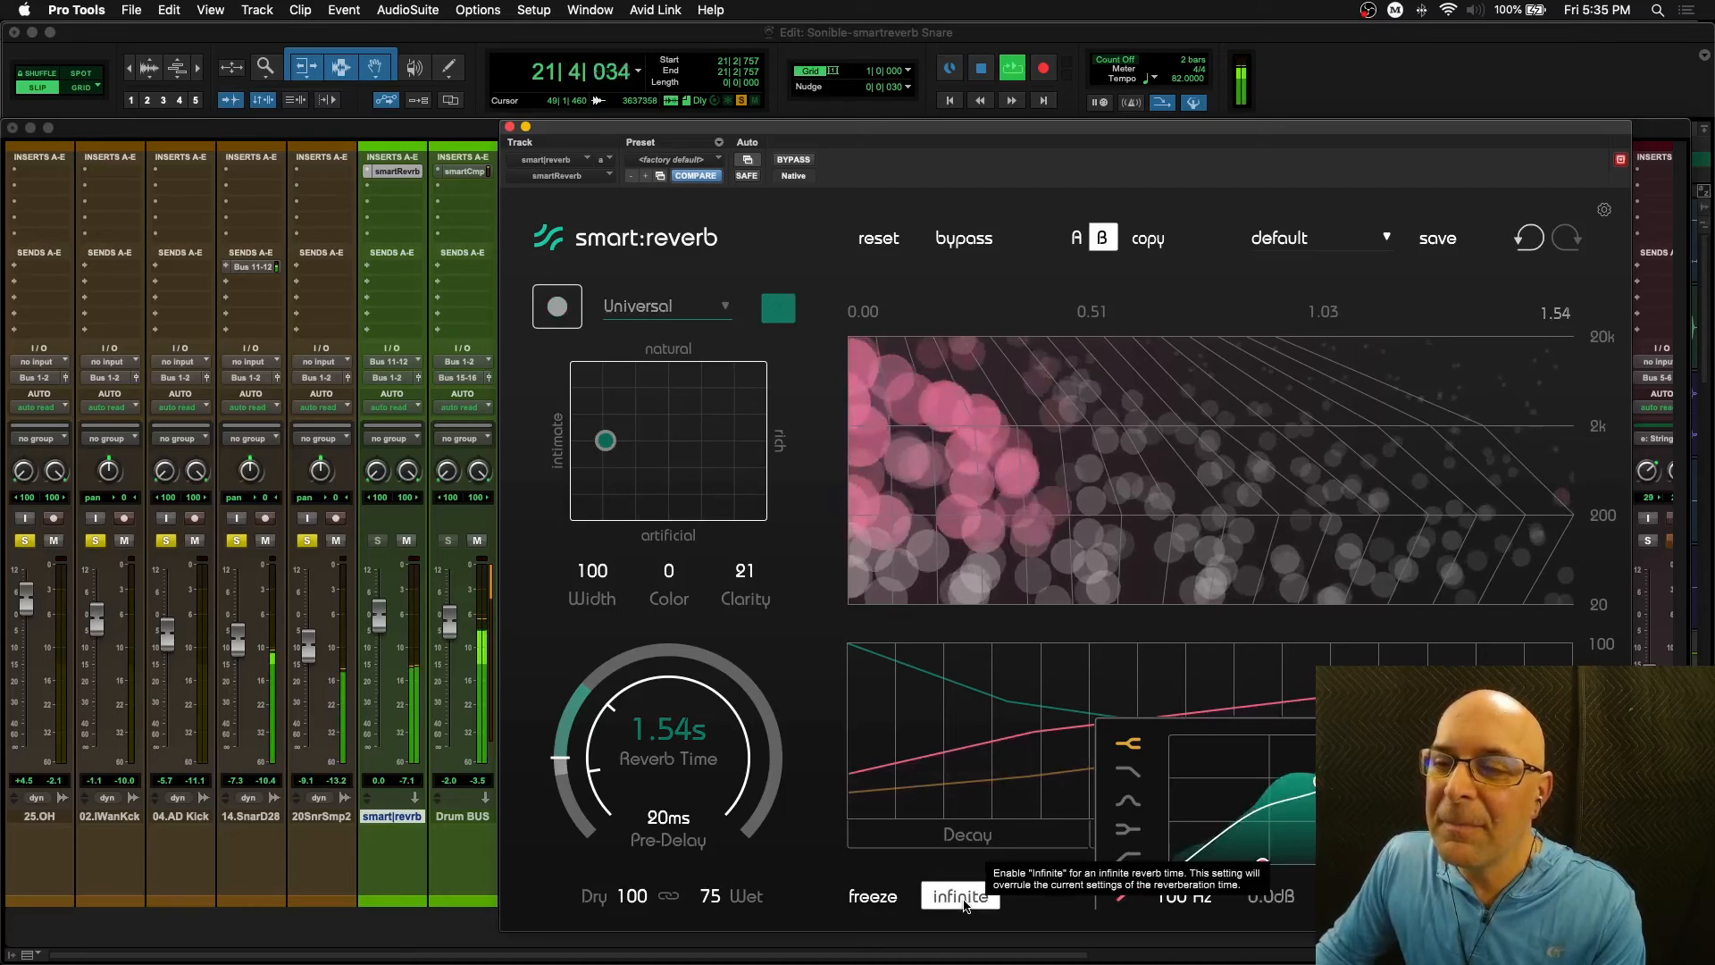
key("space")
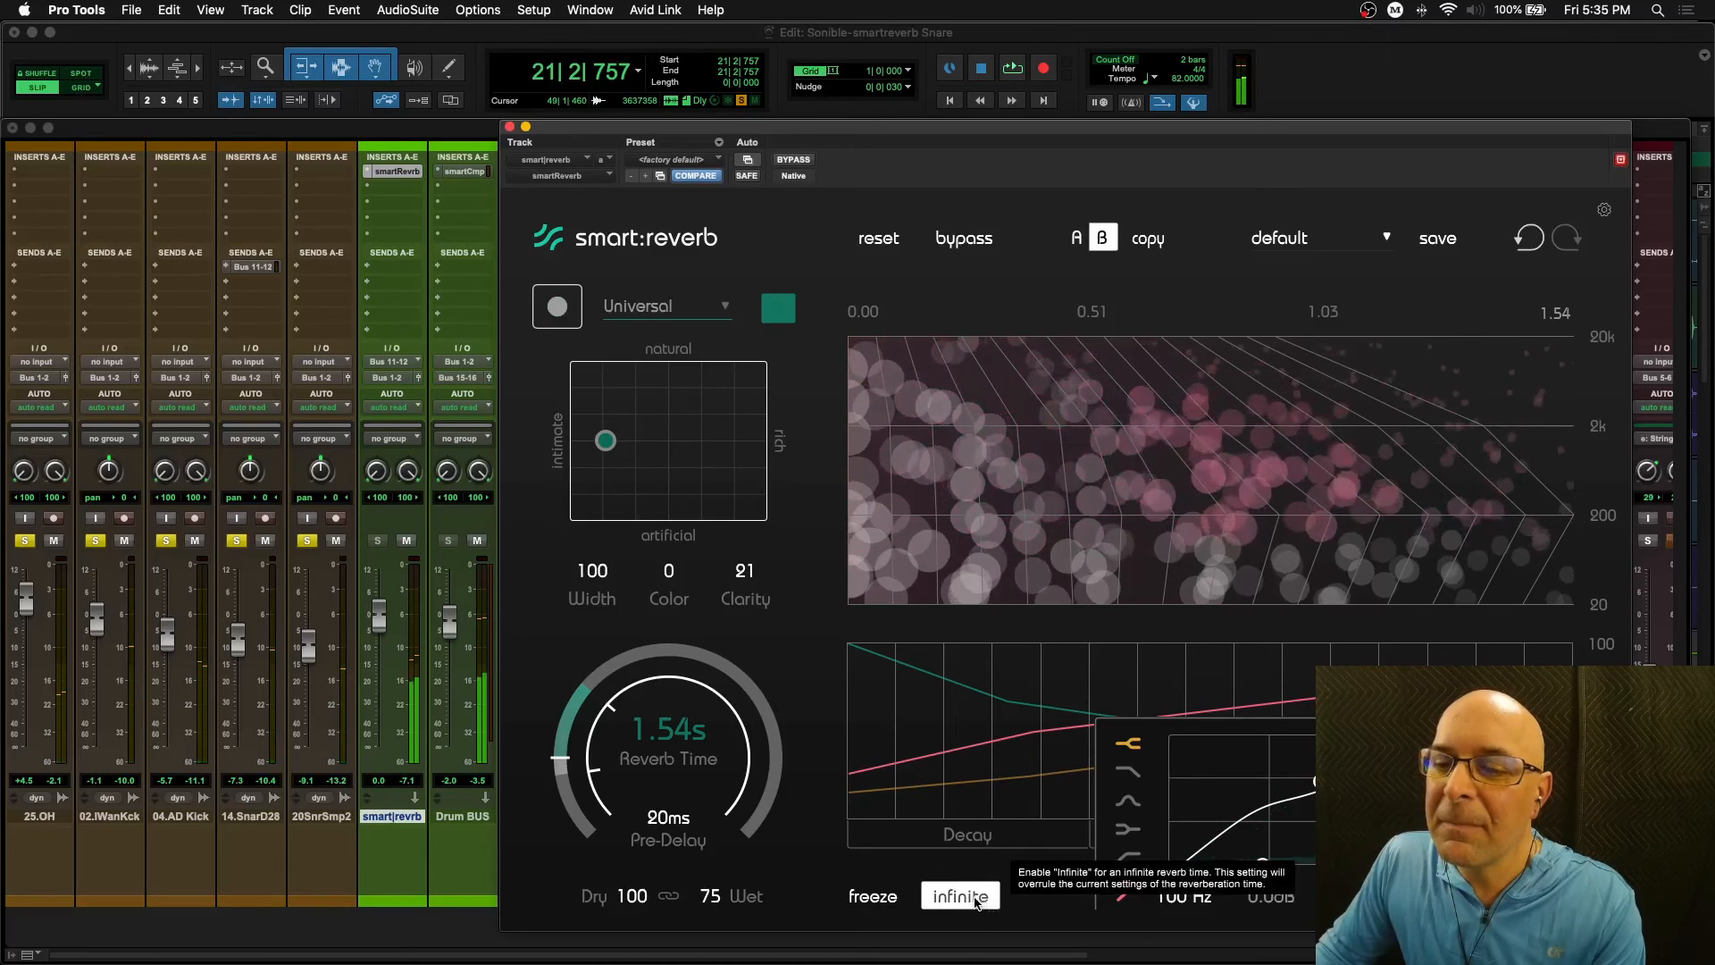
left_click(972, 899)
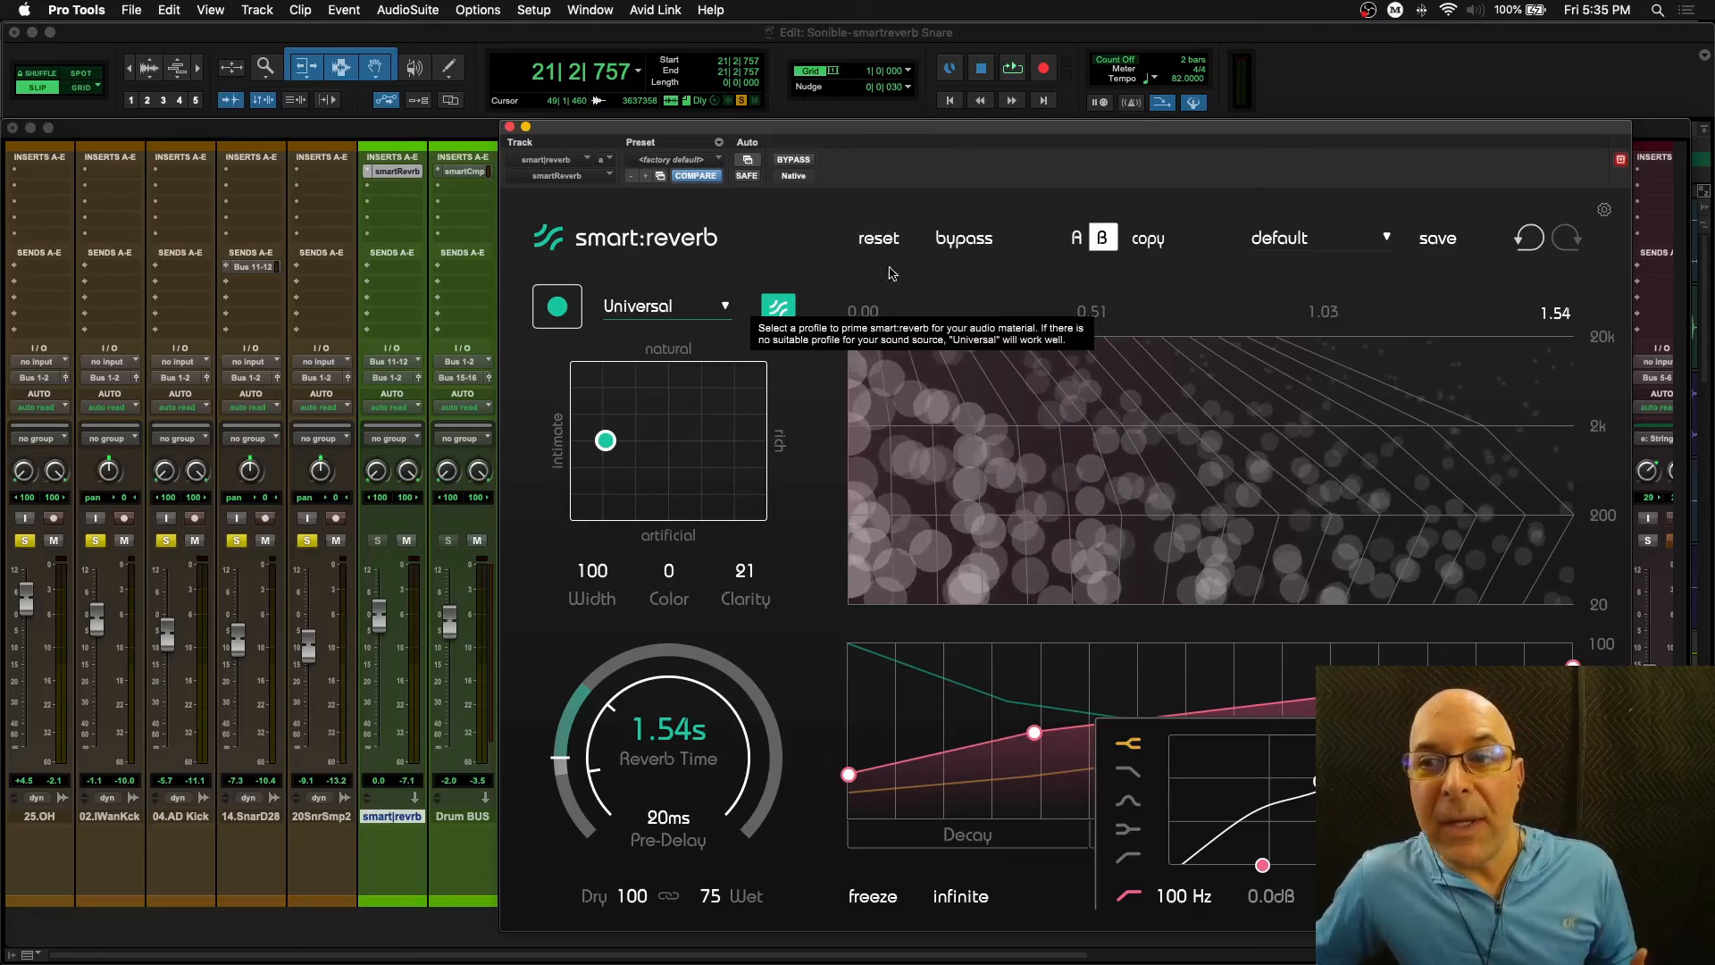
- Return to state A, keep the Snare profile, and move the Reverb Matrix thumb slightly toward rich from the centre
left_click(1075, 238)
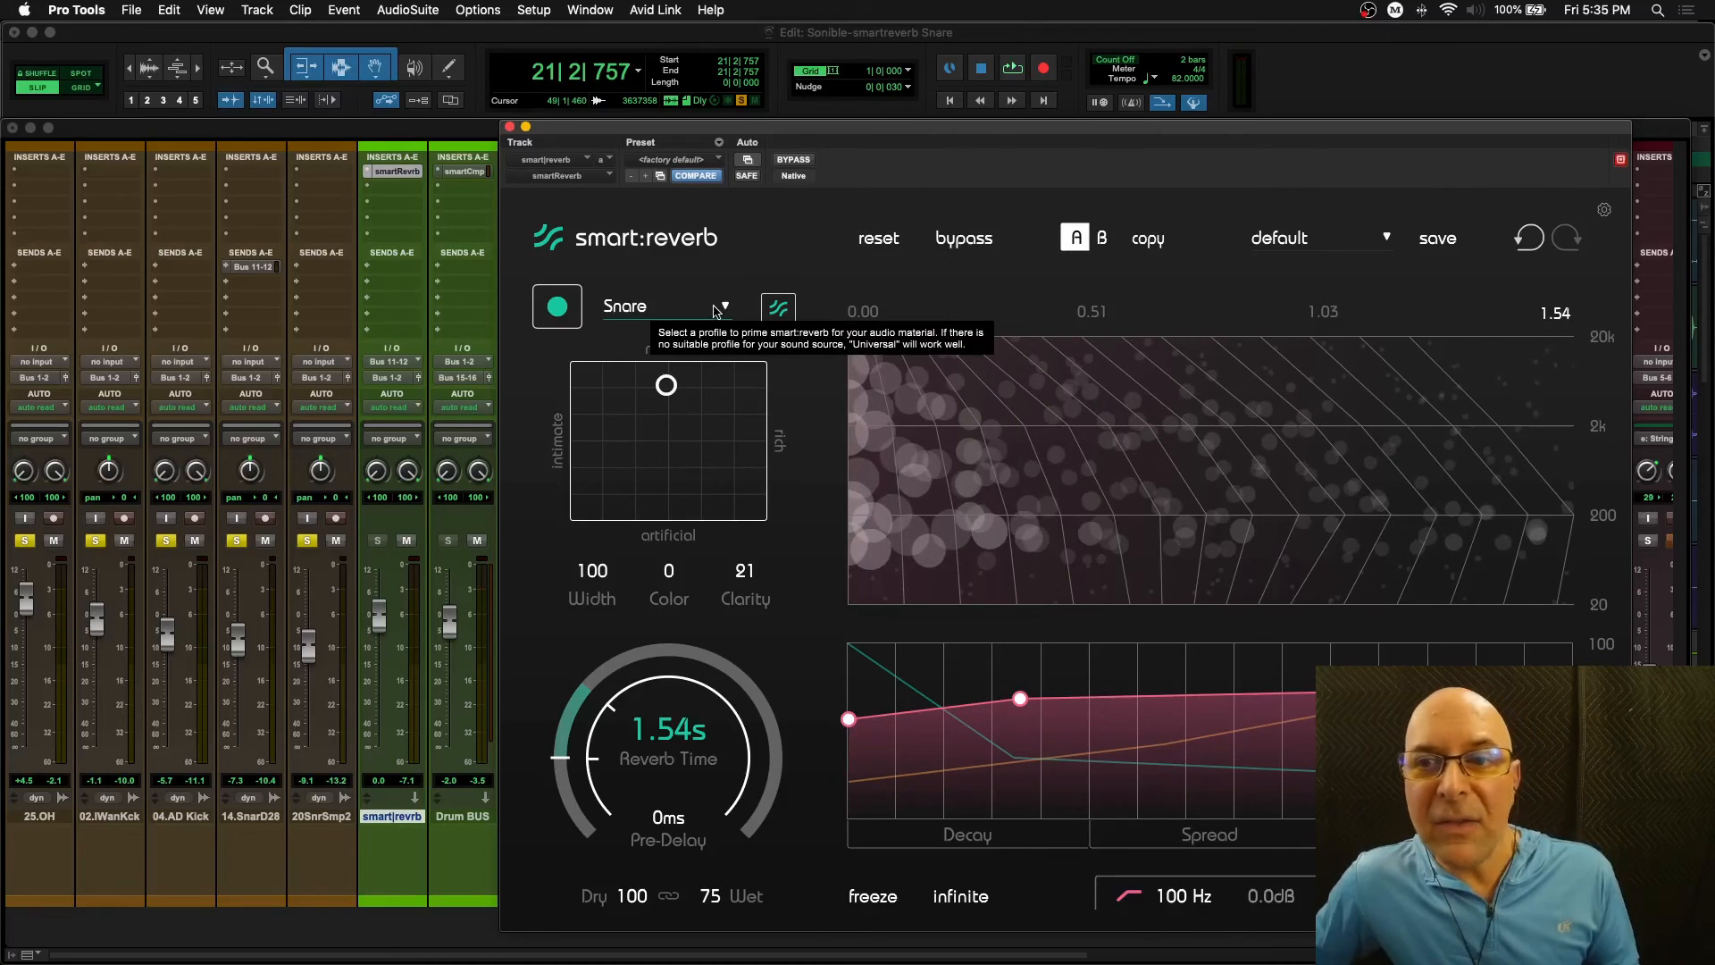
left_click(723, 308)
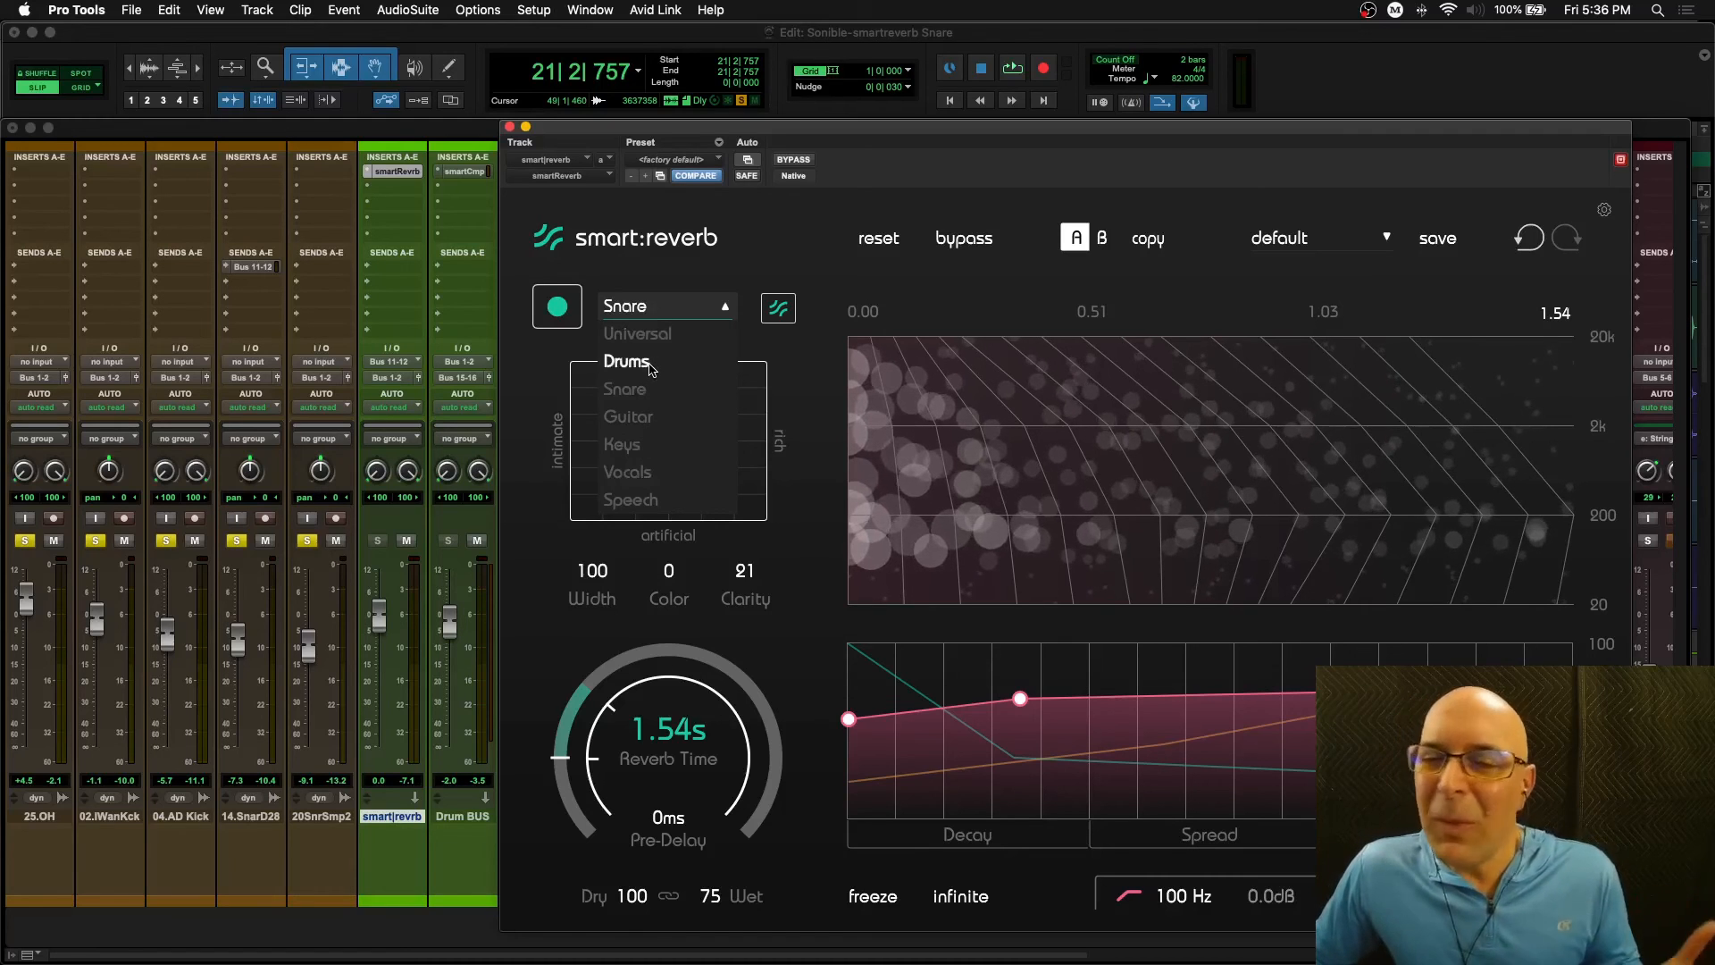
left_click(765, 257)
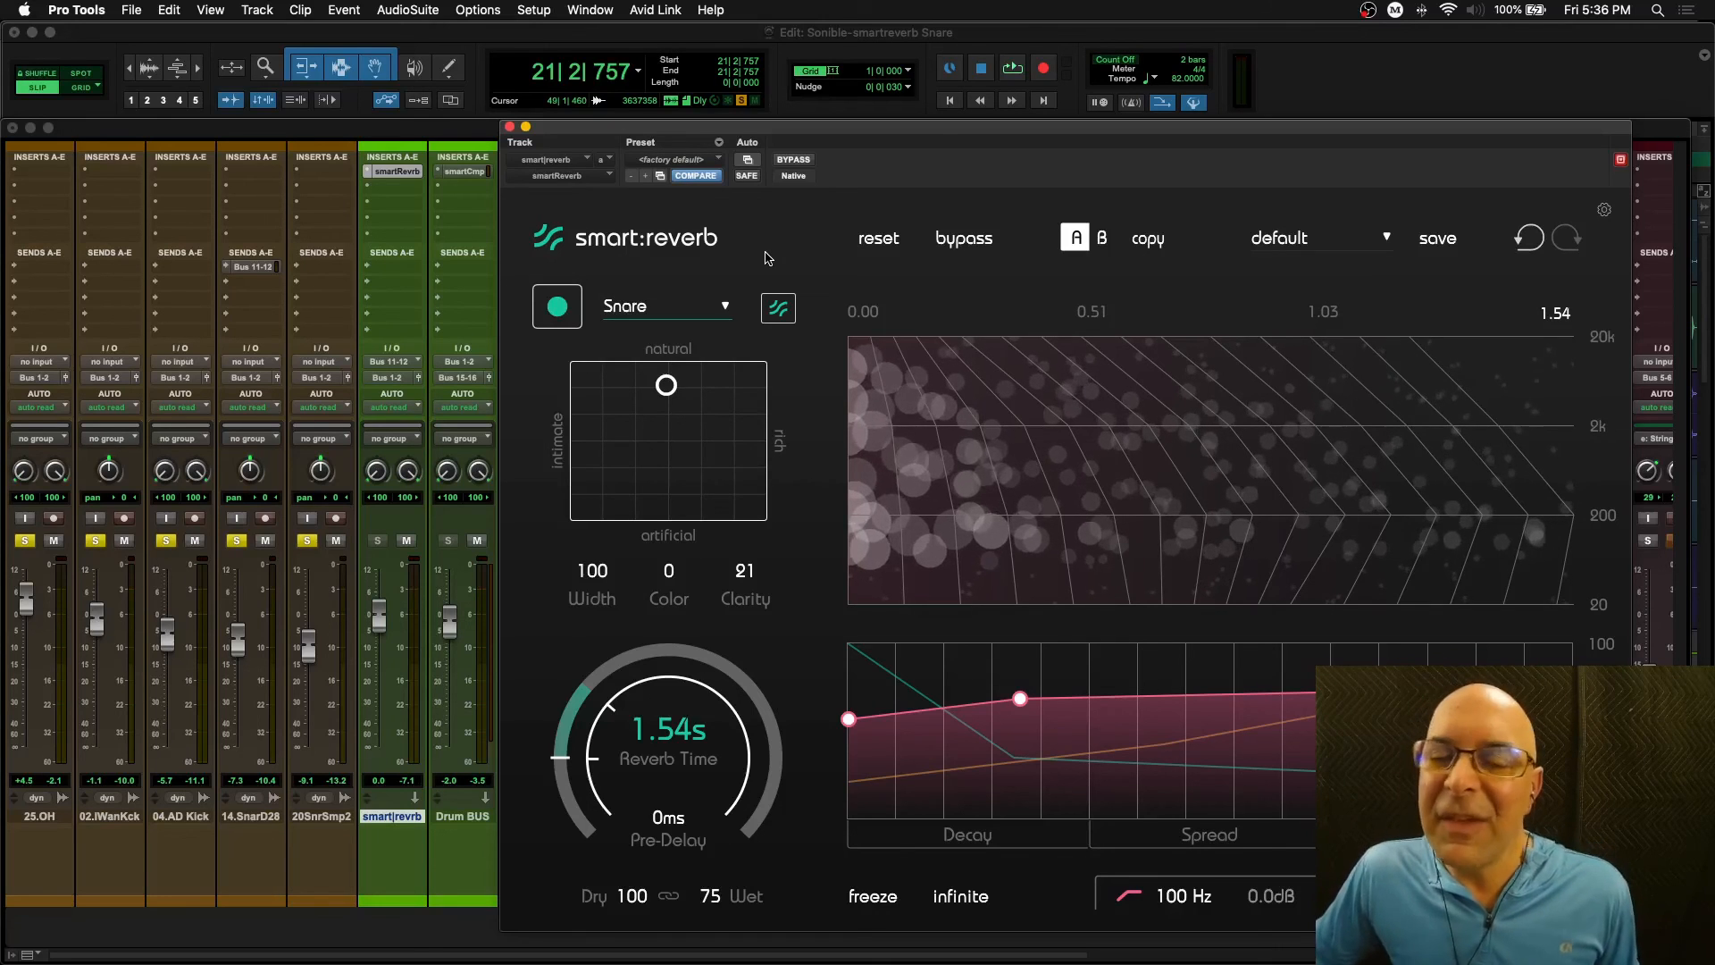
left_click_drag(665, 385, 695, 441)
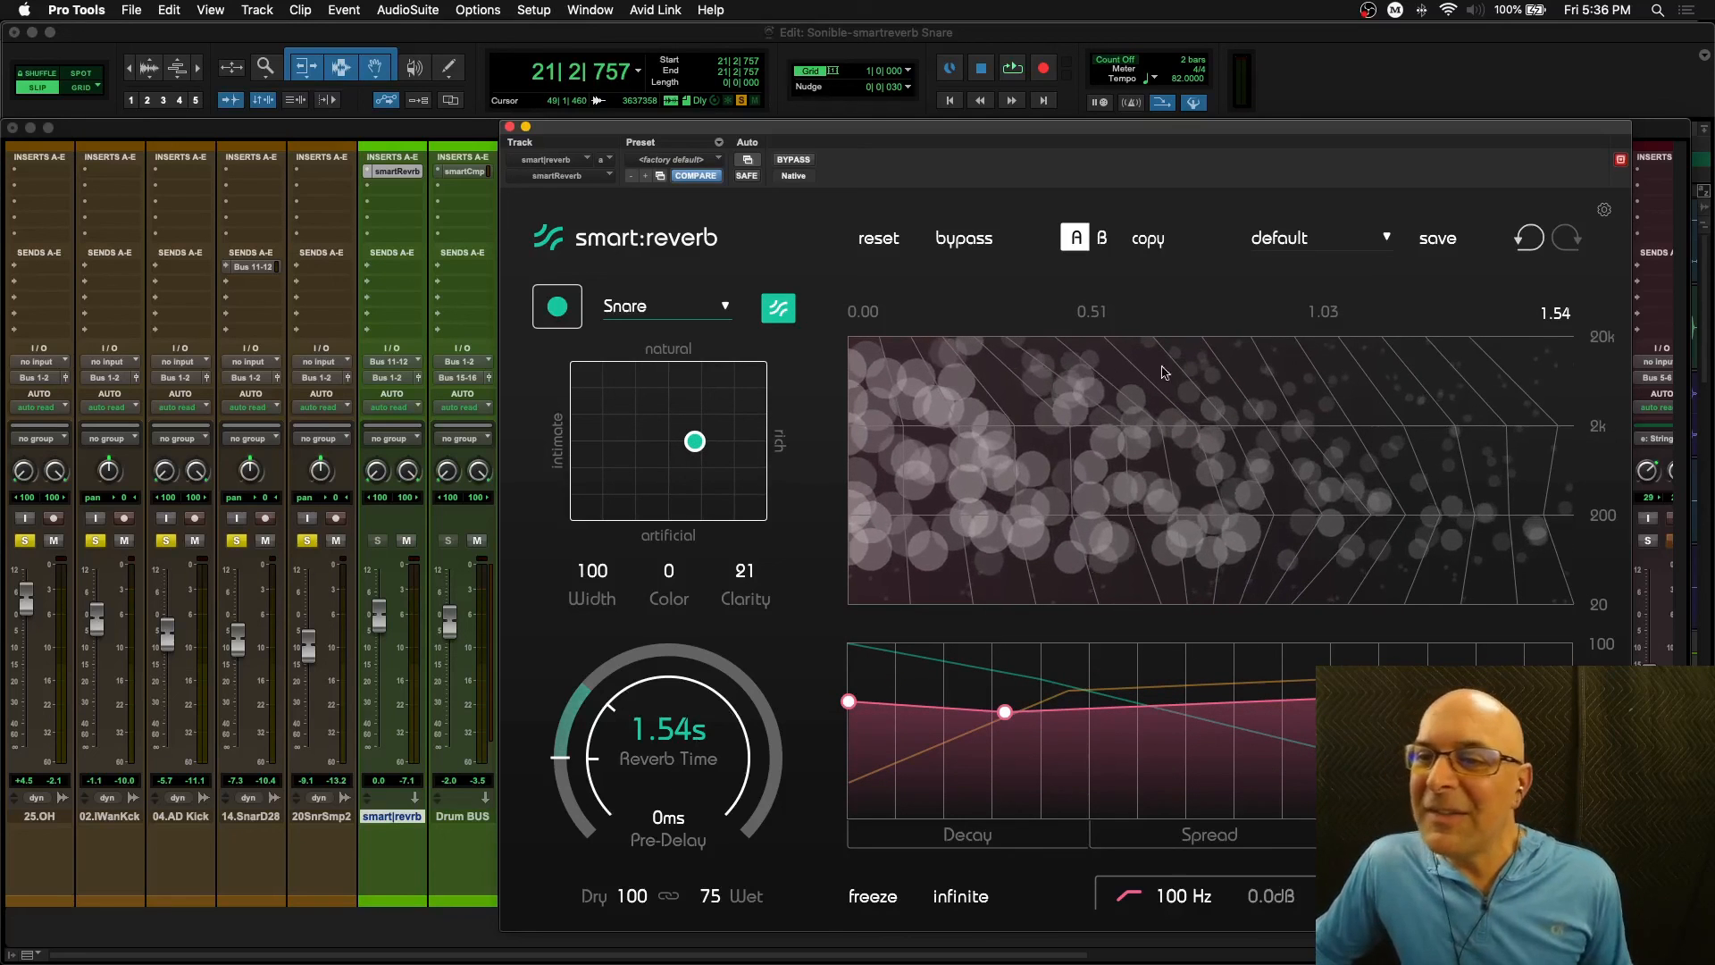